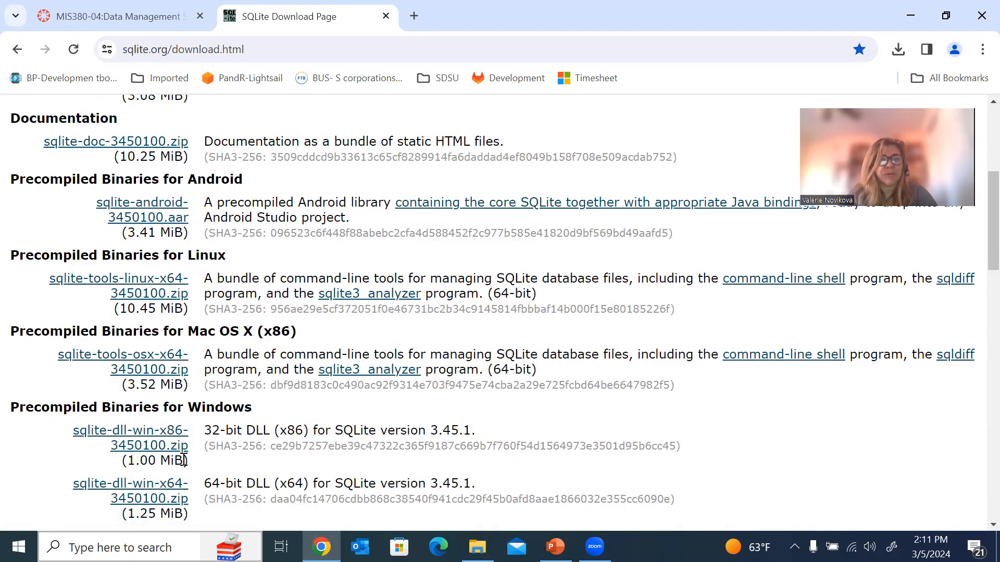
# Save sqlite-dll-win-x86-3450100.zip from Chrome into Desktop\Sqlite, then switch to File Explorer.
pyautogui.click(150, 439)
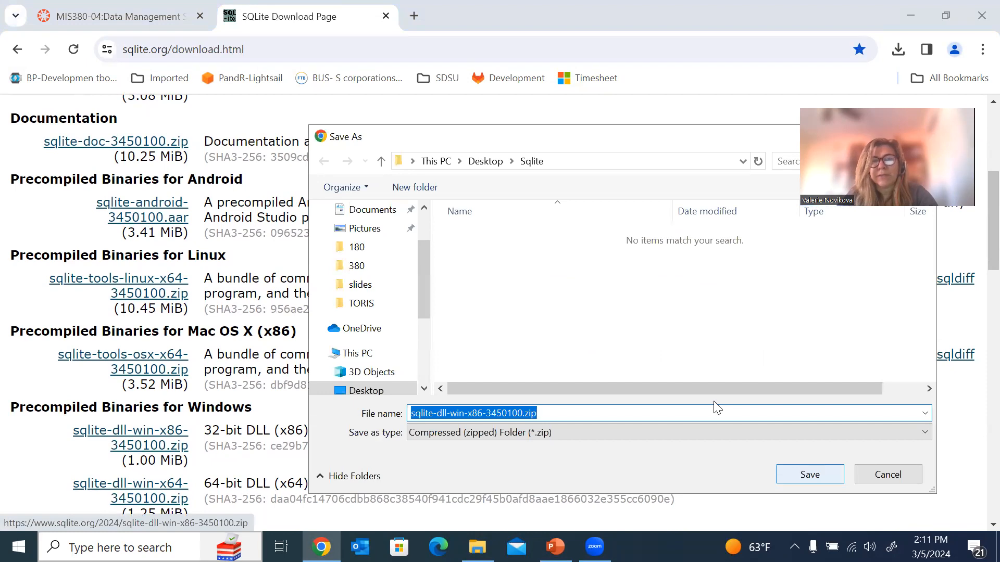
pyautogui.press('Return')
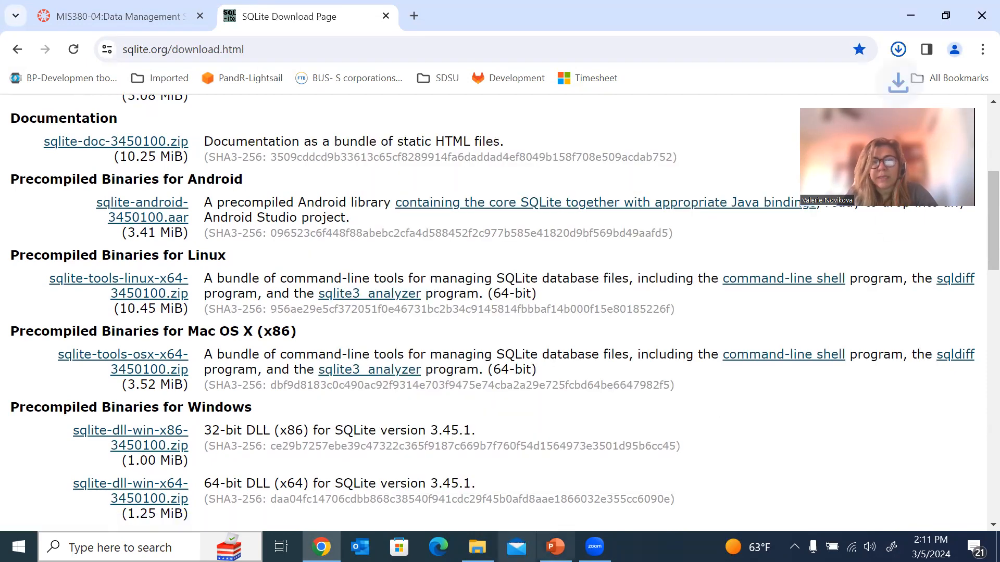
pyautogui.click(477, 547)
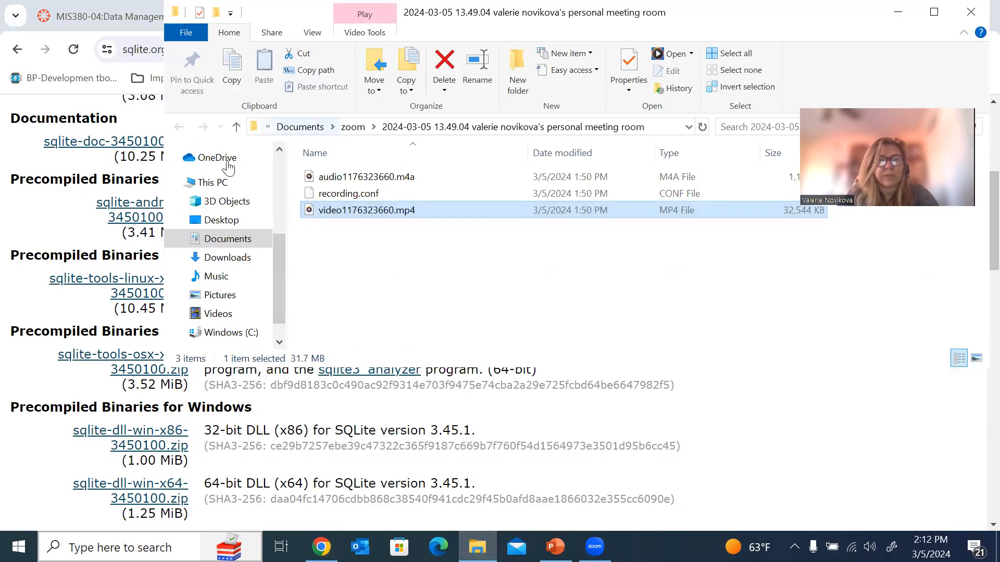
# Open Desktop\Sqlite and choose Extract All on the x86 DLL zip.
pyautogui.click(215, 221)
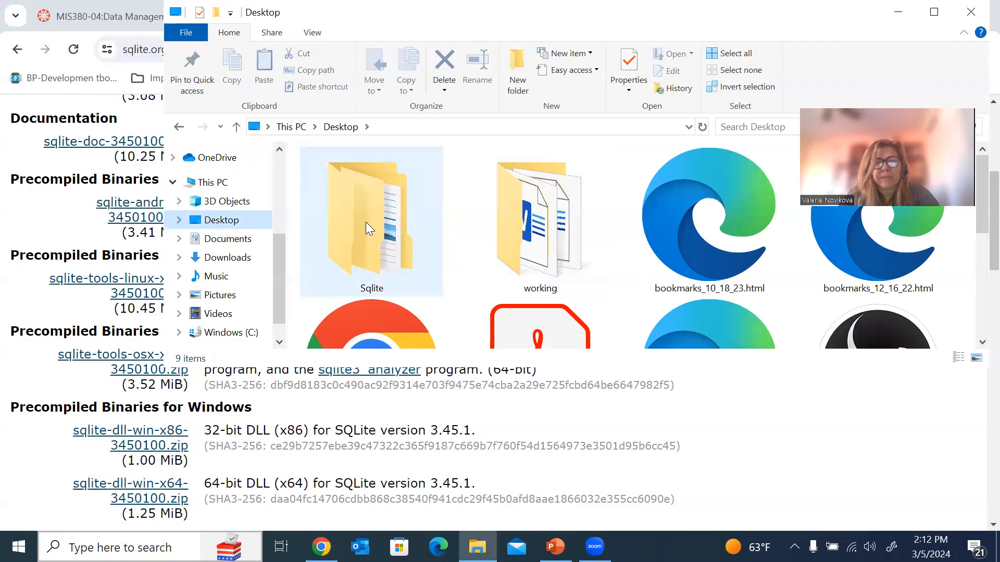
pyautogui.doubleClick(381, 178)
pyautogui.click(385, 180)
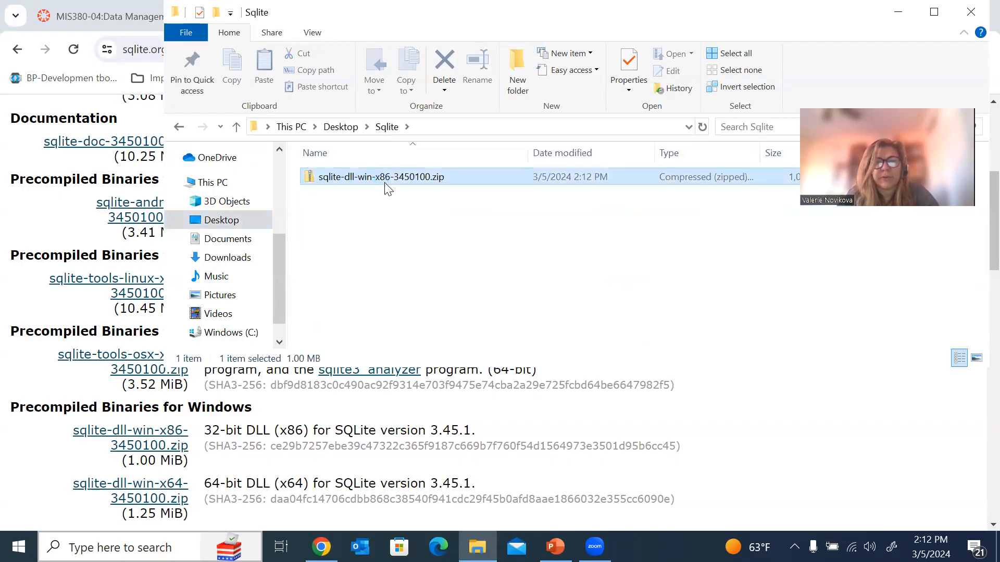
pyautogui.rightClick(387, 185)
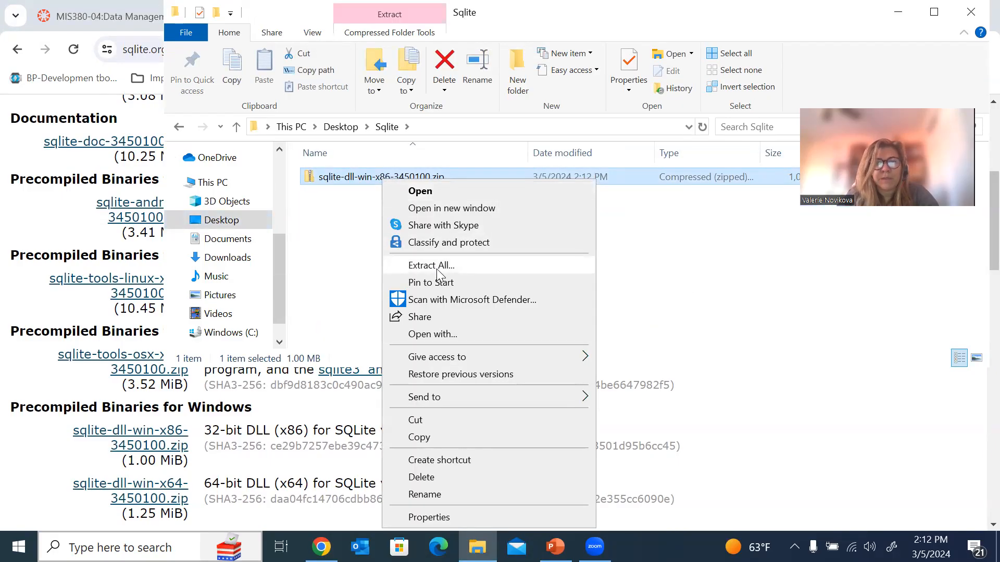
pyautogui.click(436, 269)
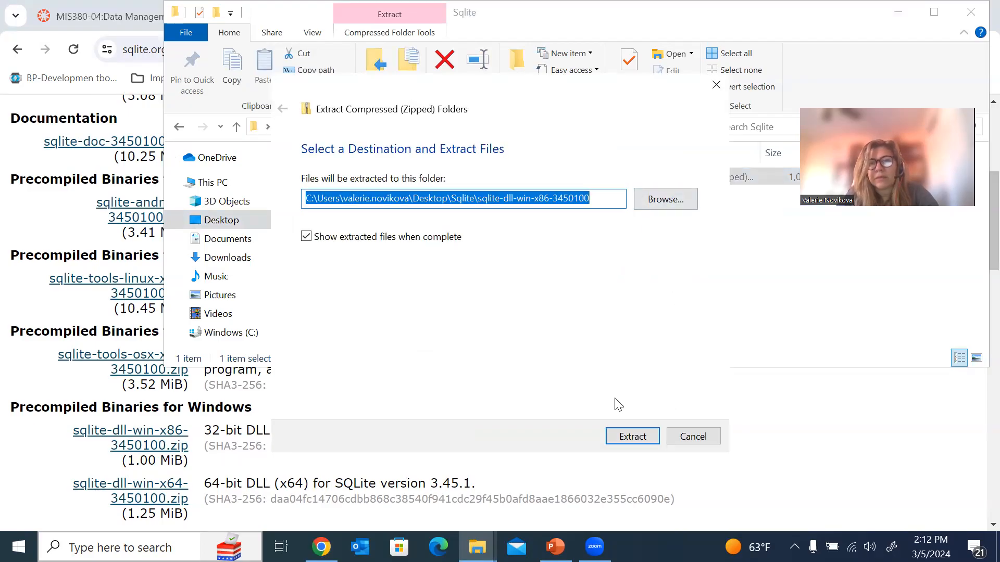
# Extract sqlite-dll-win-x86-3450100.zip into its suggested folder and close both Explorer windows.
pyautogui.click(573, 16)
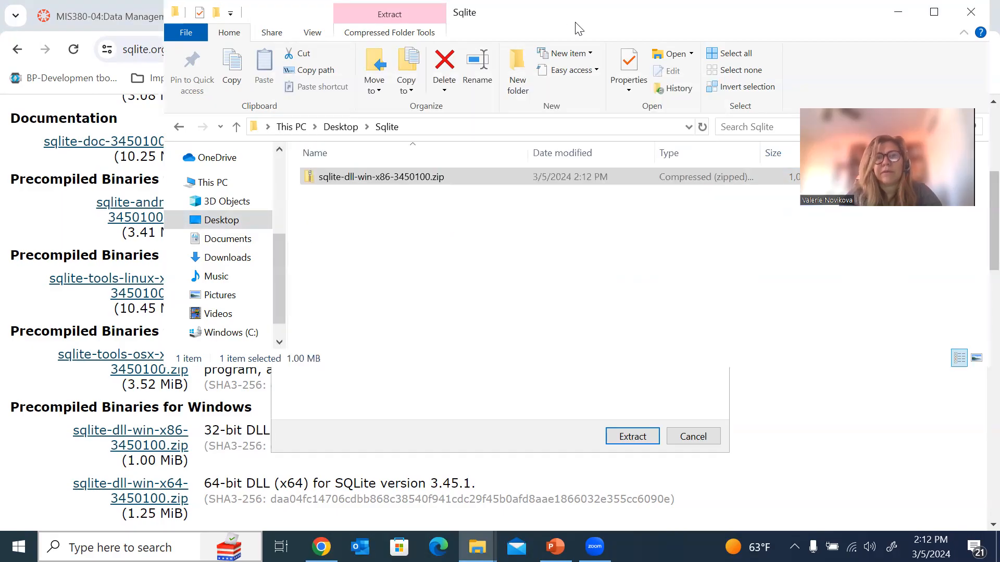
pyautogui.moveTo(572, 30); pyautogui.dragTo(482, 30)
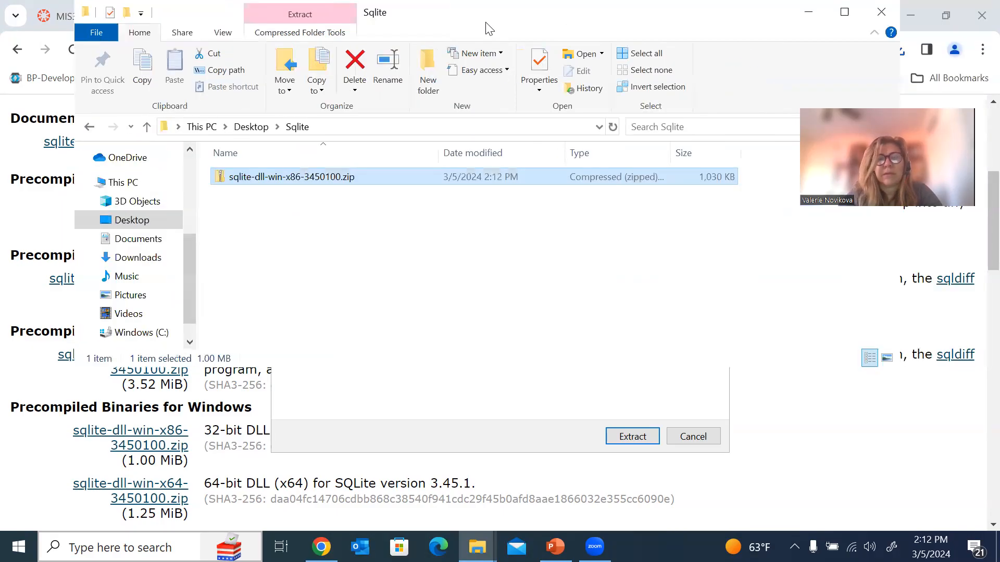
pyautogui.click(291, 177)
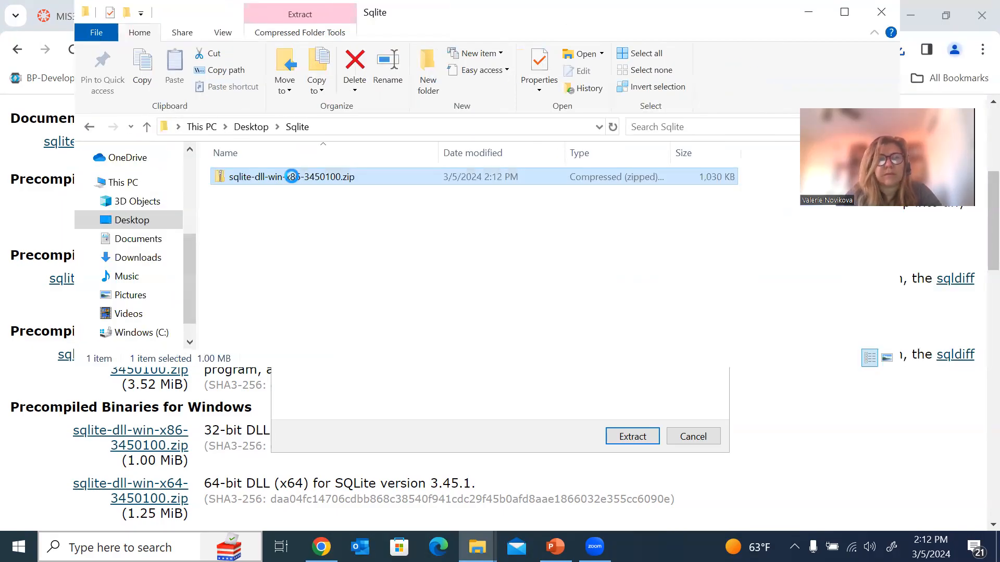
pyautogui.hotkey('shift', 'F10')
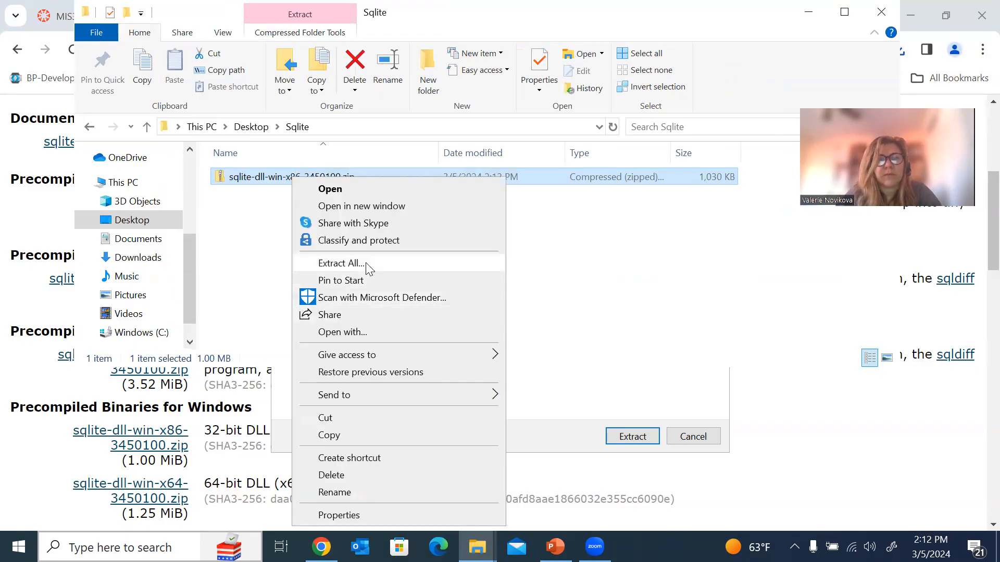
pyautogui.click(366, 262)
pyautogui.press('Return')
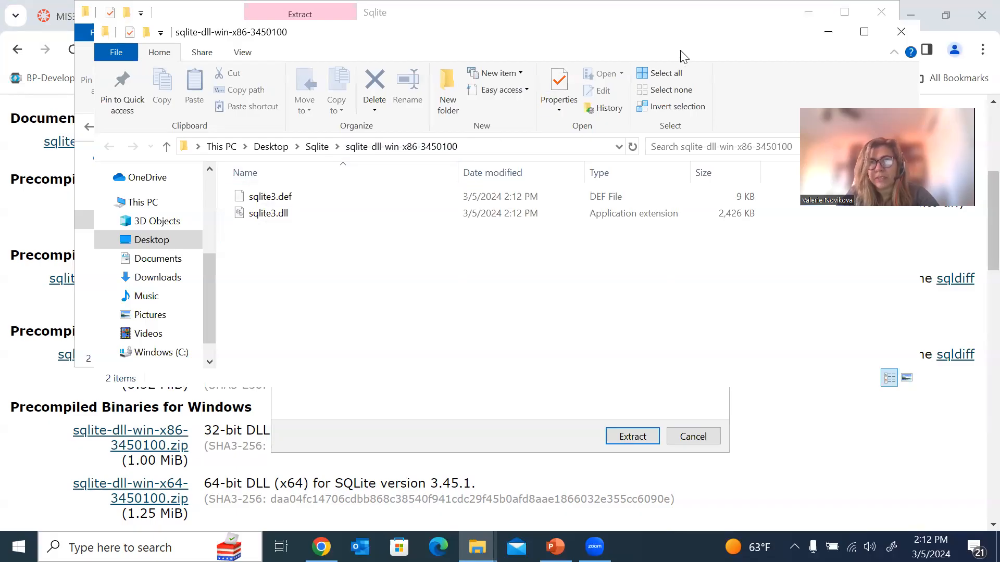
pyautogui.click(911, 33)
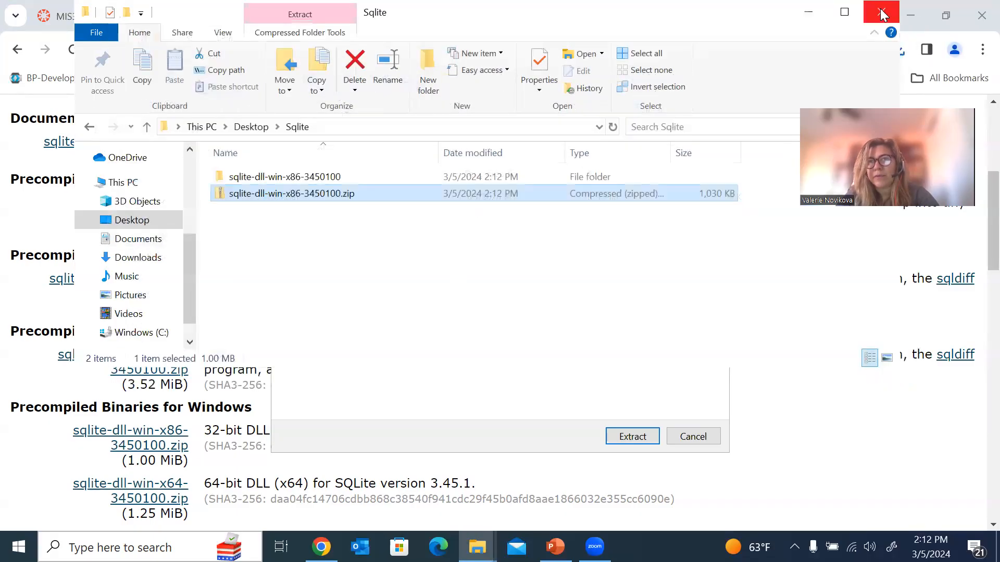
pyautogui.click(881, 11)
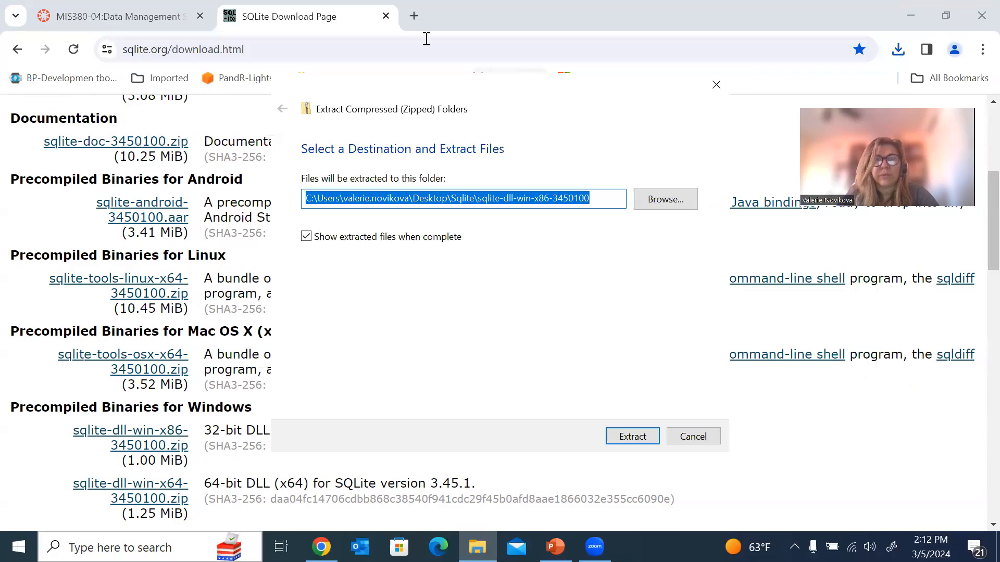
# Search Google for 'sqlite studio download' from Chrome's address bar.
pyautogui.click(285, 38)
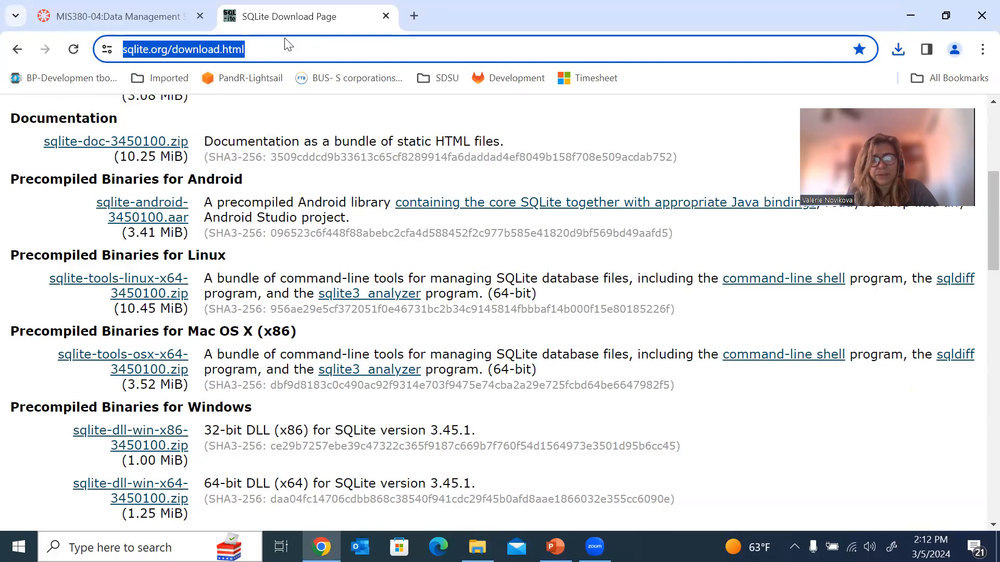
pyautogui.write('sql')
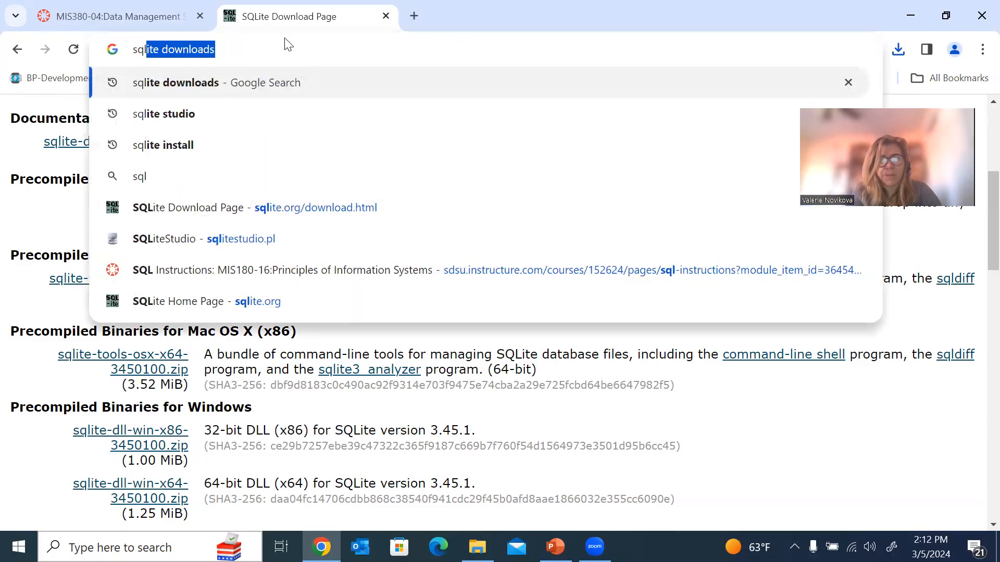
pyautogui.write('ite st')
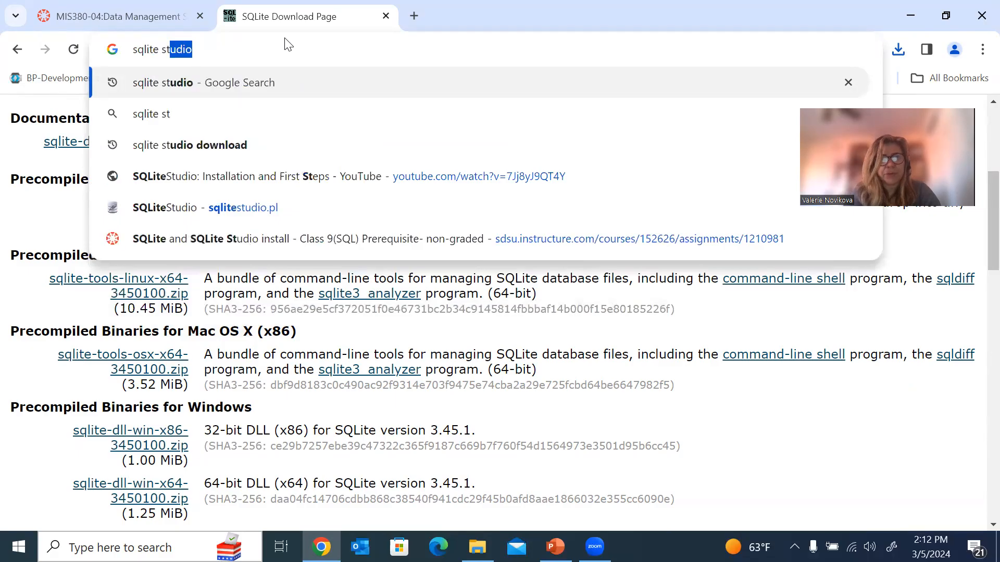
pyautogui.press('Down')
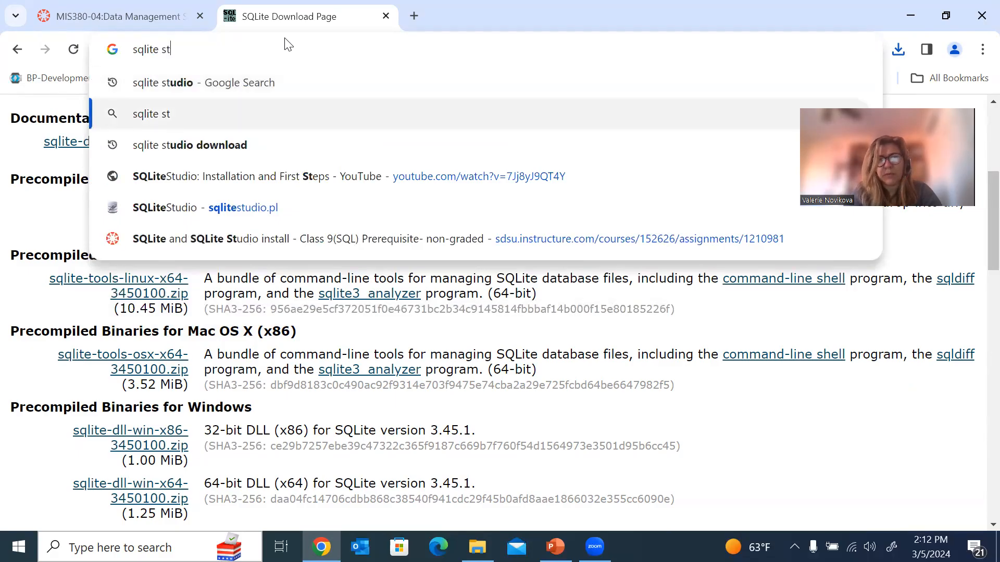
pyautogui.press('Down')
pyautogui.press('Return')
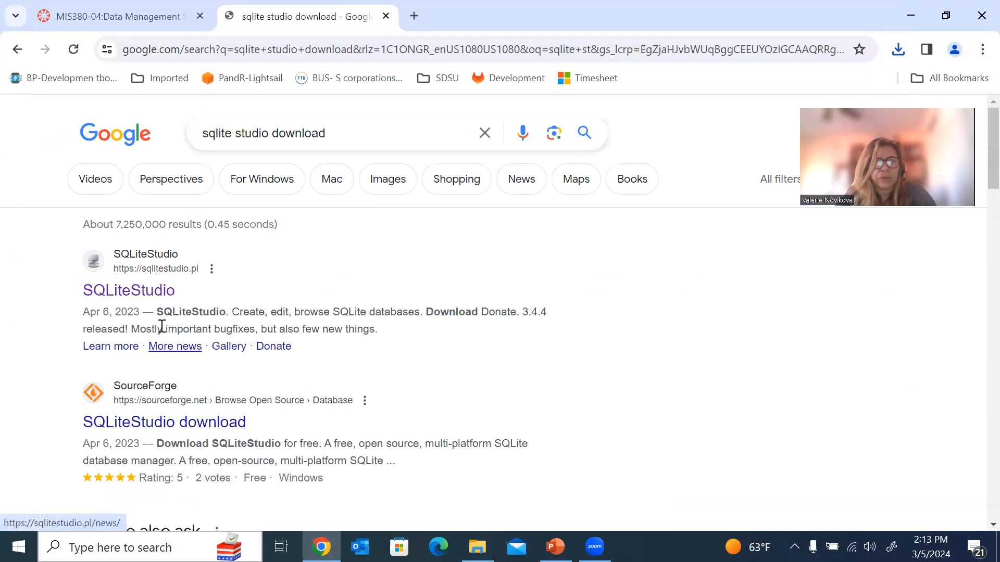
# Download the SQLiteStudio 3.4.4 Windows installer from sqlitestudio.pl into the Sqlite folder.
pyautogui.click(159, 292)
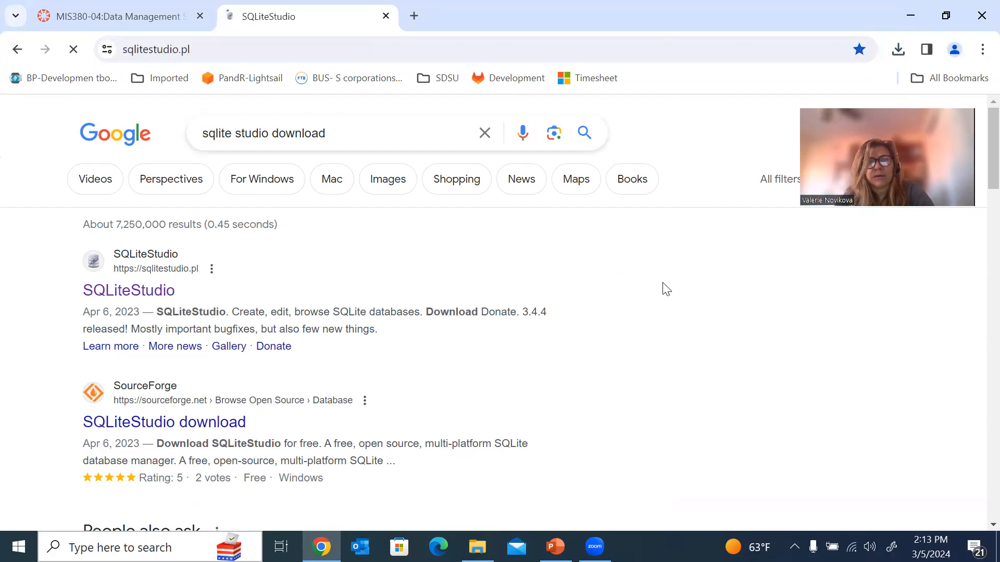
pyautogui.scroll(-1, 663, 282)
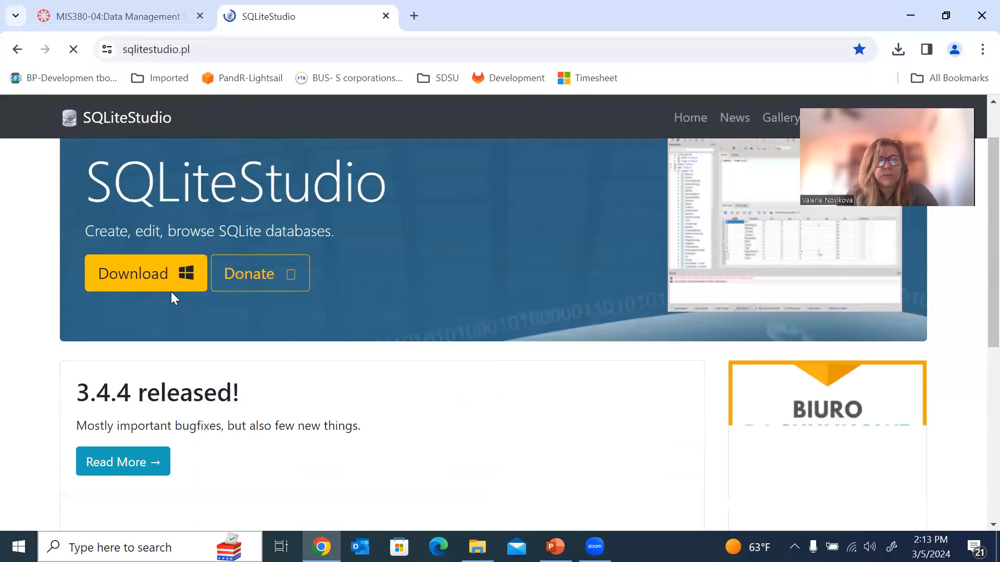
pyautogui.click(158, 271)
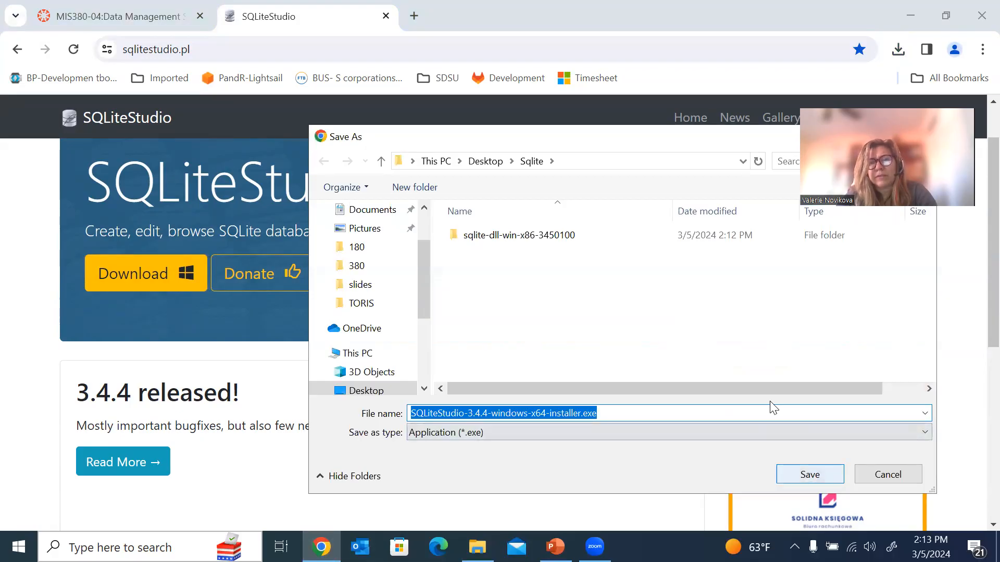
pyautogui.press('Return')
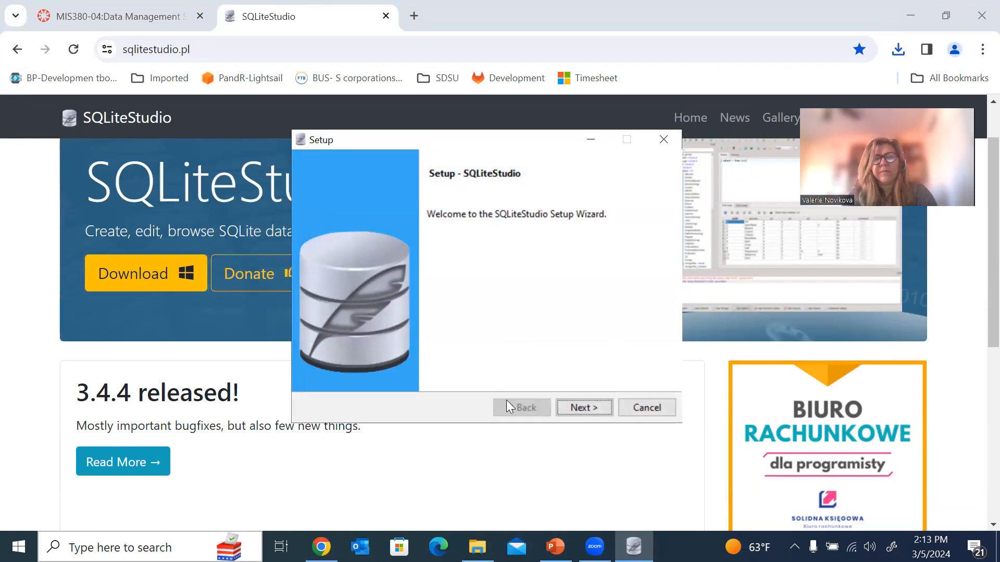
# Accept the license, keep file associations and the default folder, and start installing.
pyautogui.click(583, 407)
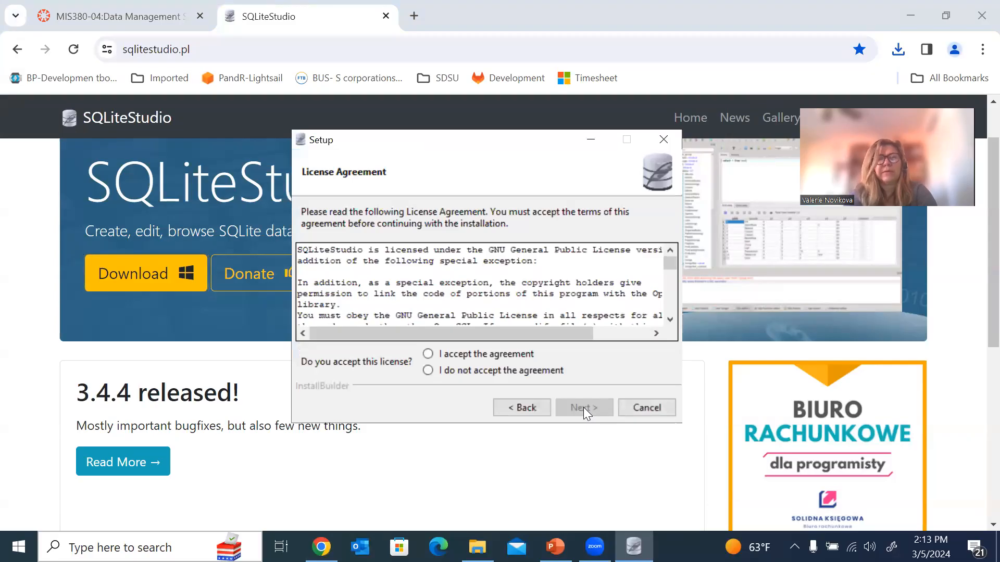
pyautogui.click(428, 354)
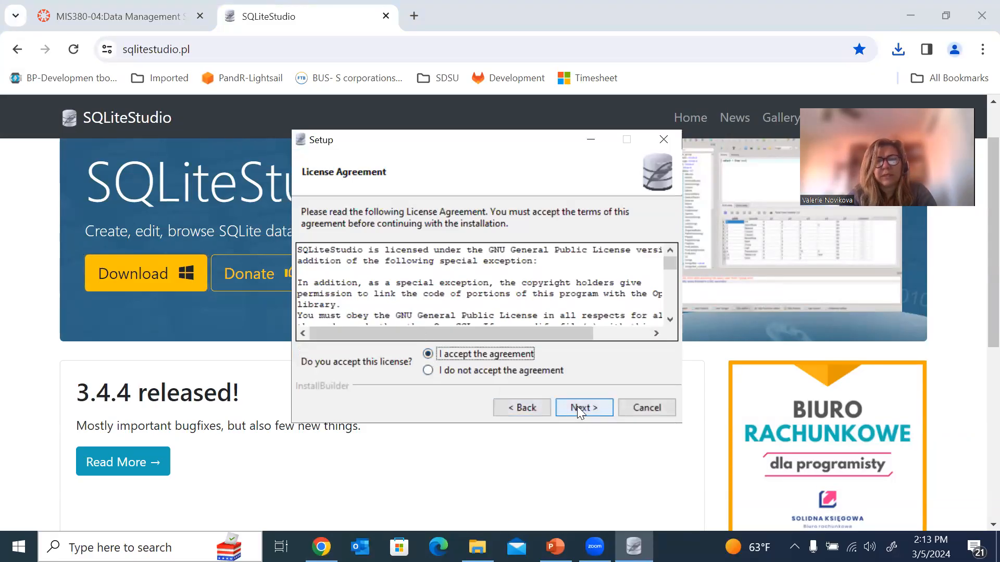
pyautogui.click(579, 407)
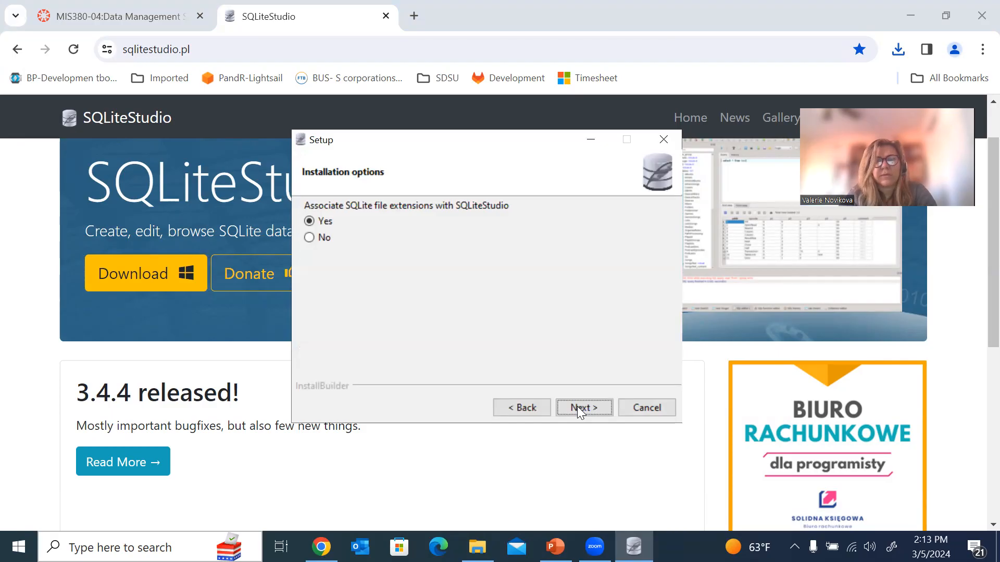
pyautogui.click(579, 408)
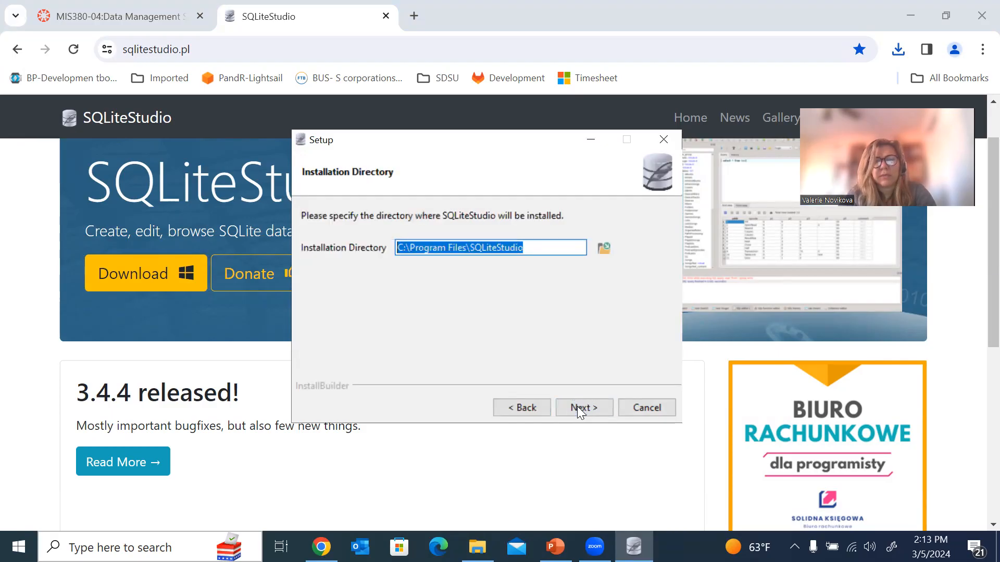
pyautogui.click(579, 408)
pyautogui.click(579, 408)
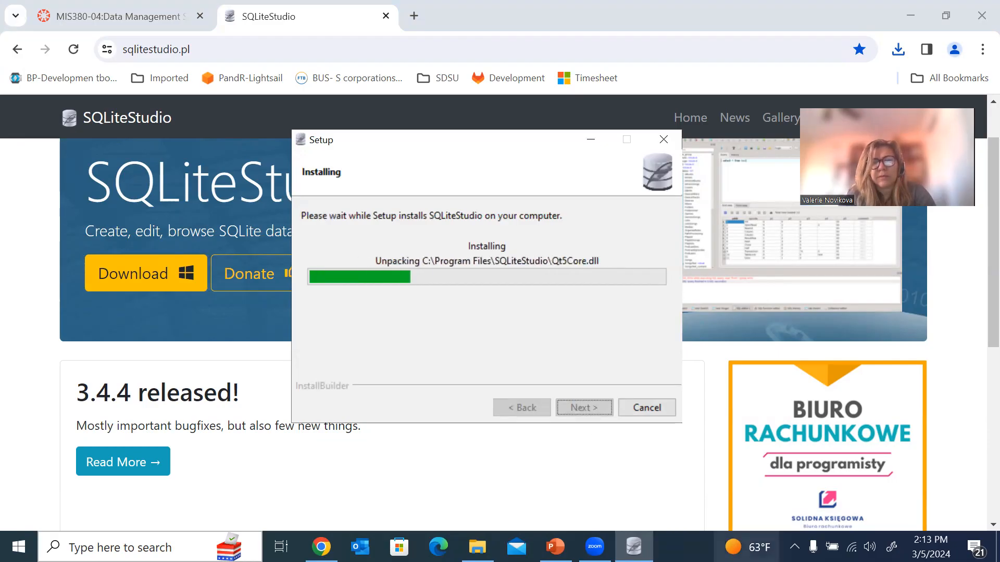
# Dismiss the News and interests panel while the installation finishes.
pyautogui.moveTo(747, 547)
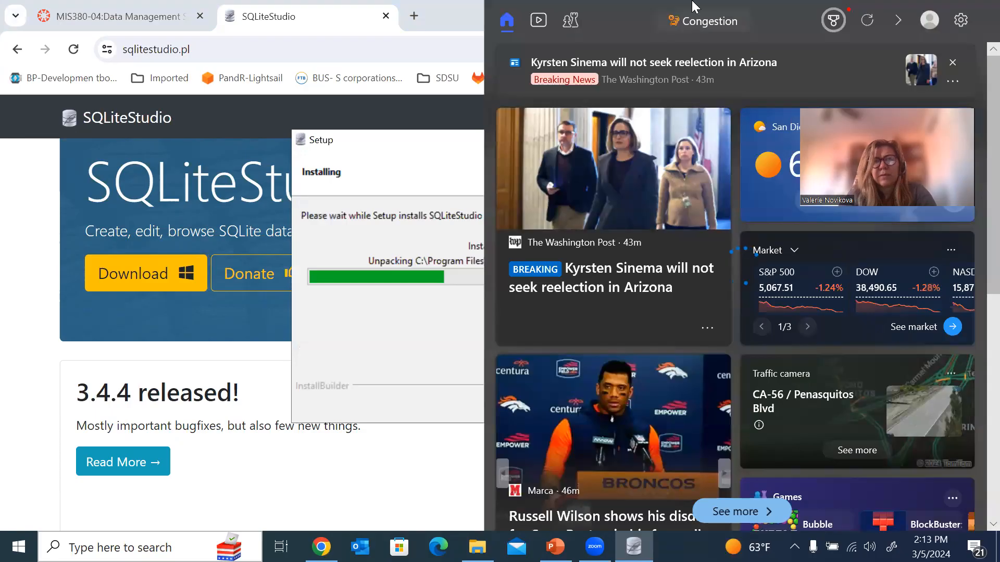
pyautogui.click(429, 44)
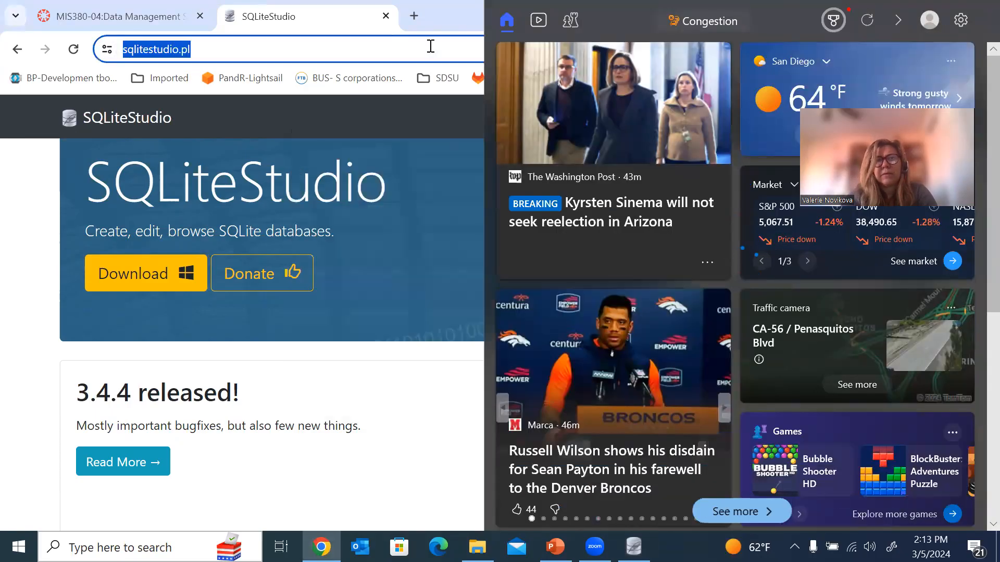
pyautogui.click(963, 20)
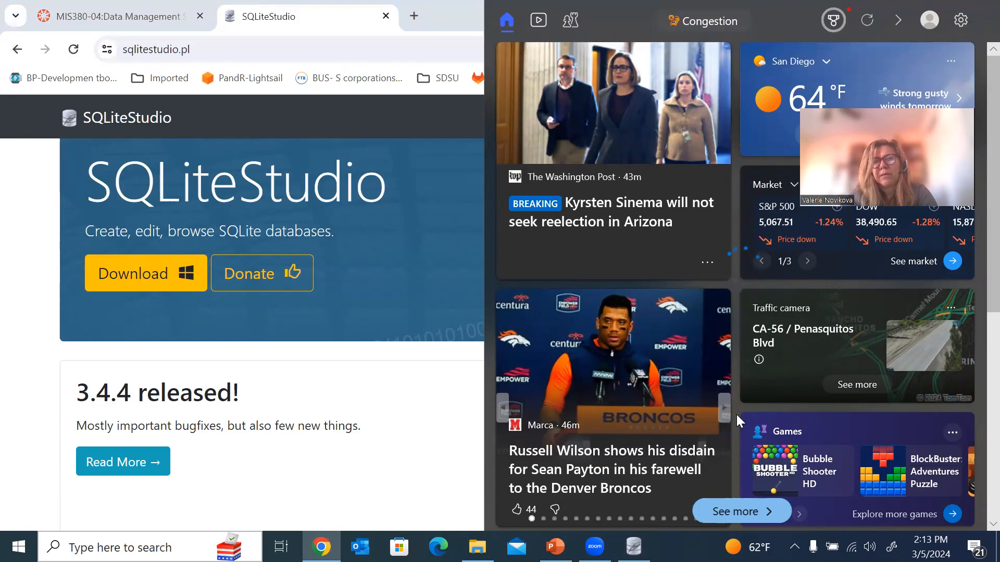
pyautogui.press('Escape')
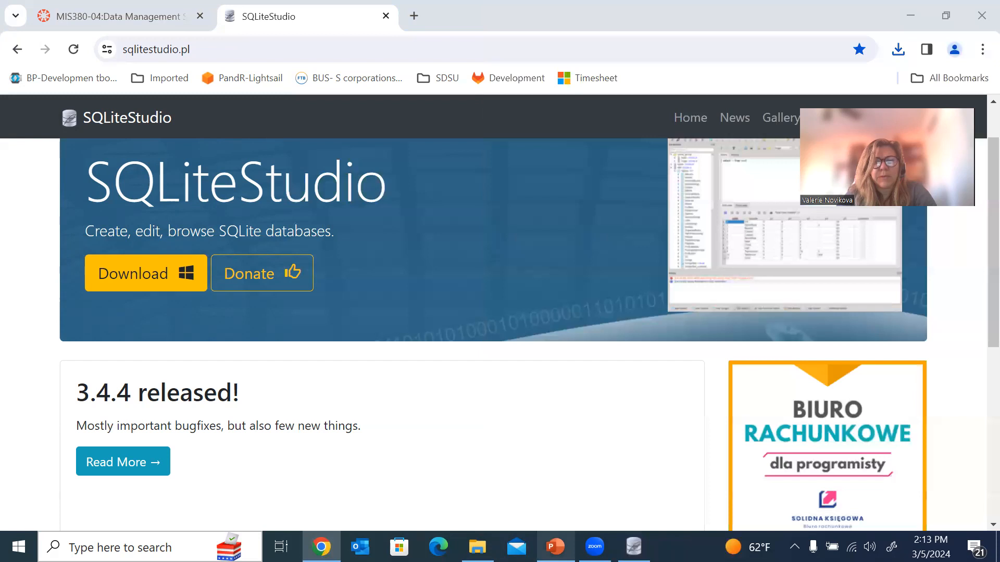
pyautogui.moveTo(634, 547)
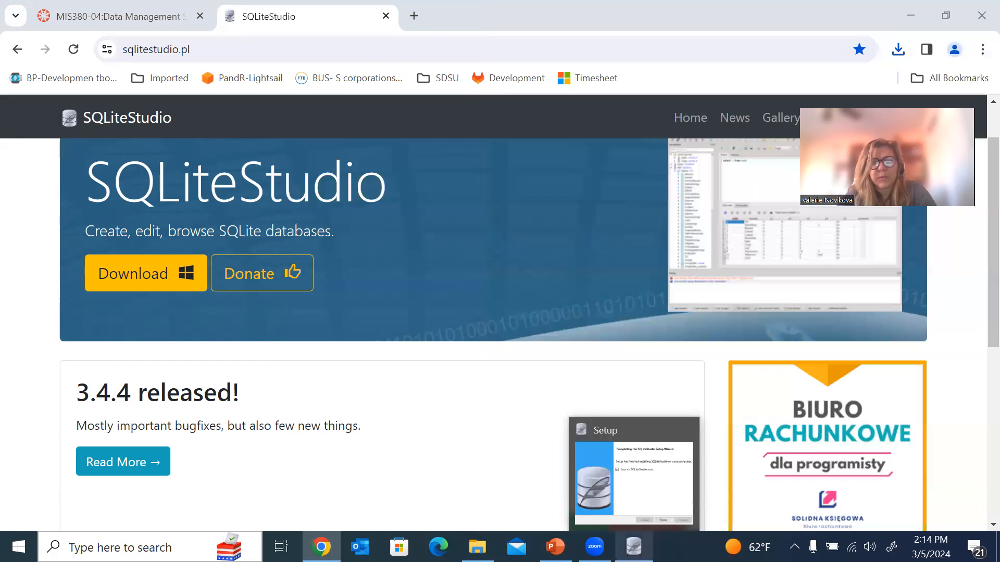
# Finish the setup wizard and show the Databases panel via SQLiteStudio's View menu.
pyautogui.click(617, 422)
pyautogui.click(583, 407)
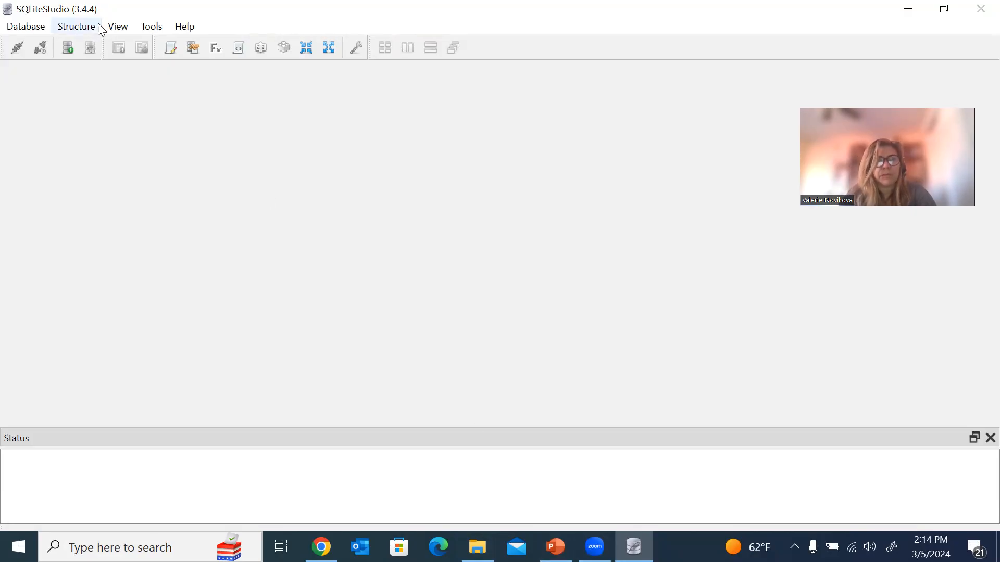
pyautogui.click(118, 27)
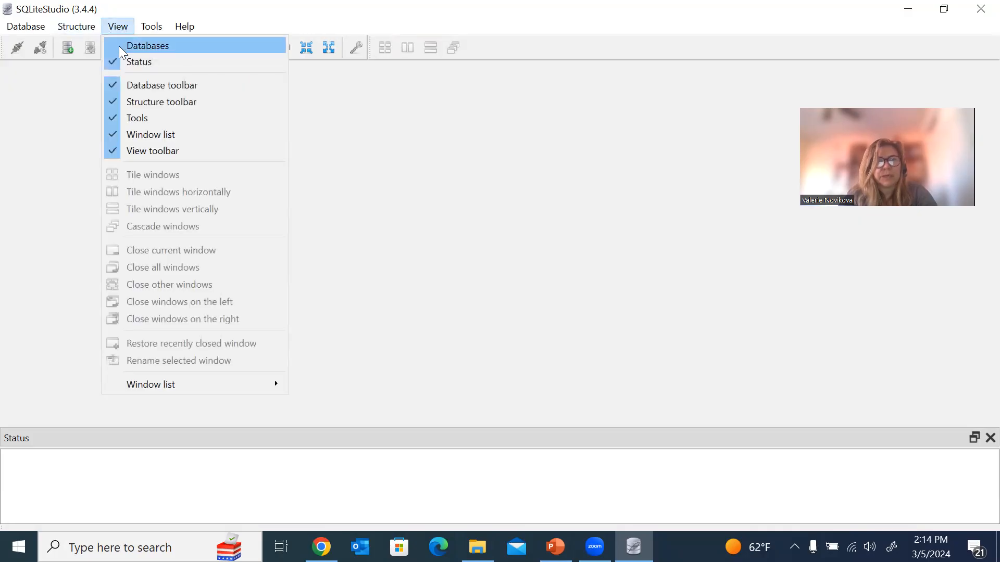
pyautogui.click(119, 45)
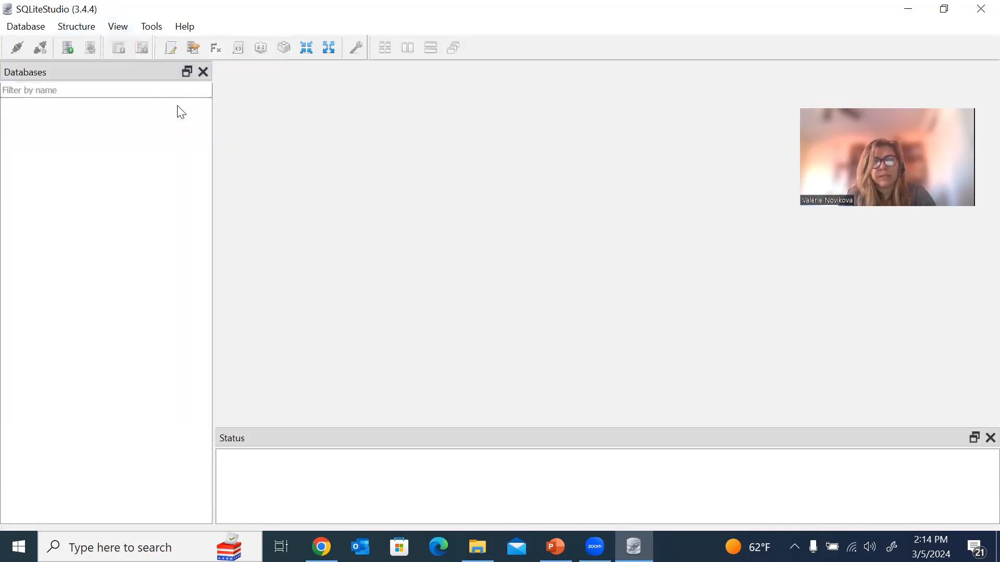
pyautogui.click(119, 29)
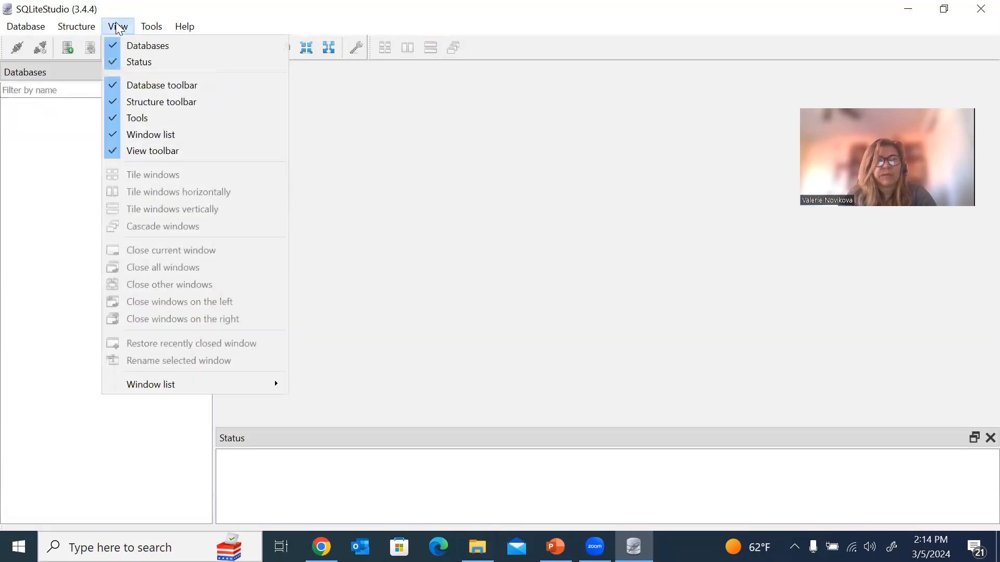
pyautogui.click(115, 44)
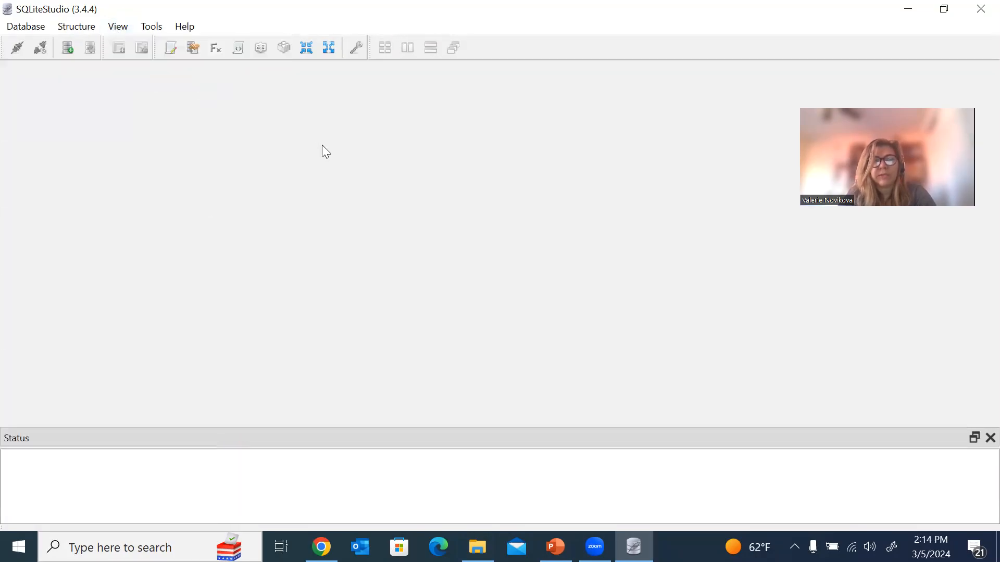
pyautogui.click(110, 27)
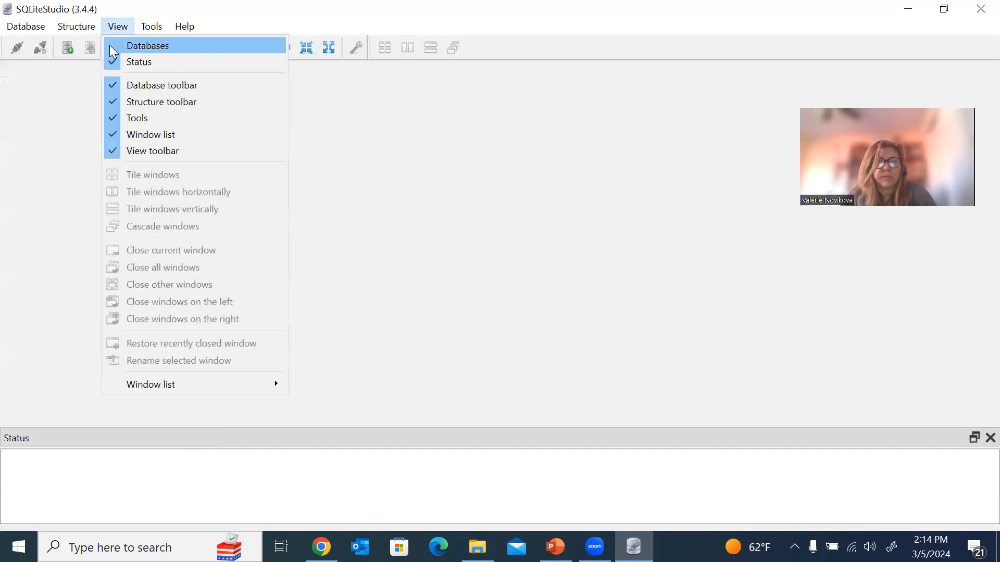
pyautogui.click(113, 46)
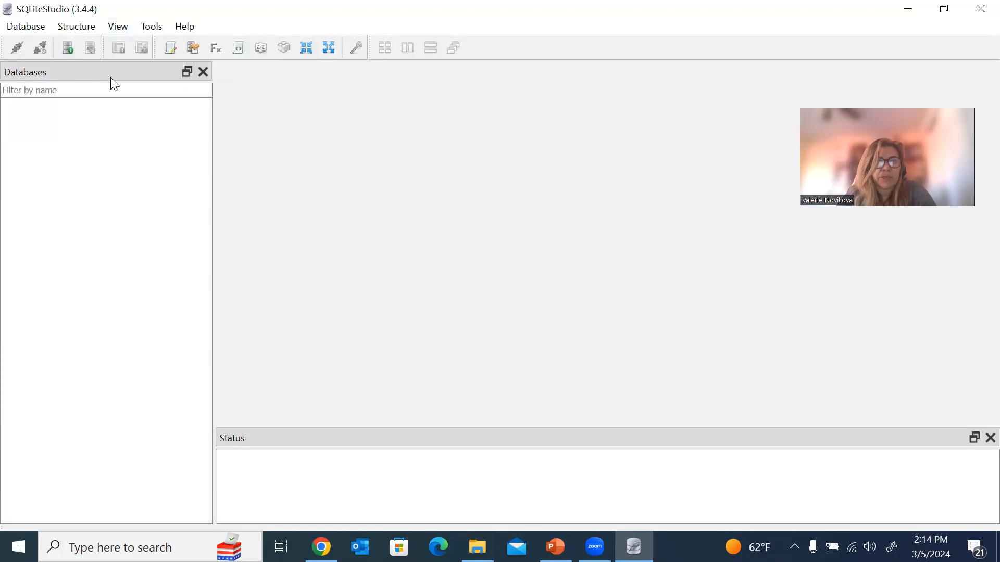
pyautogui.click(27, 29)
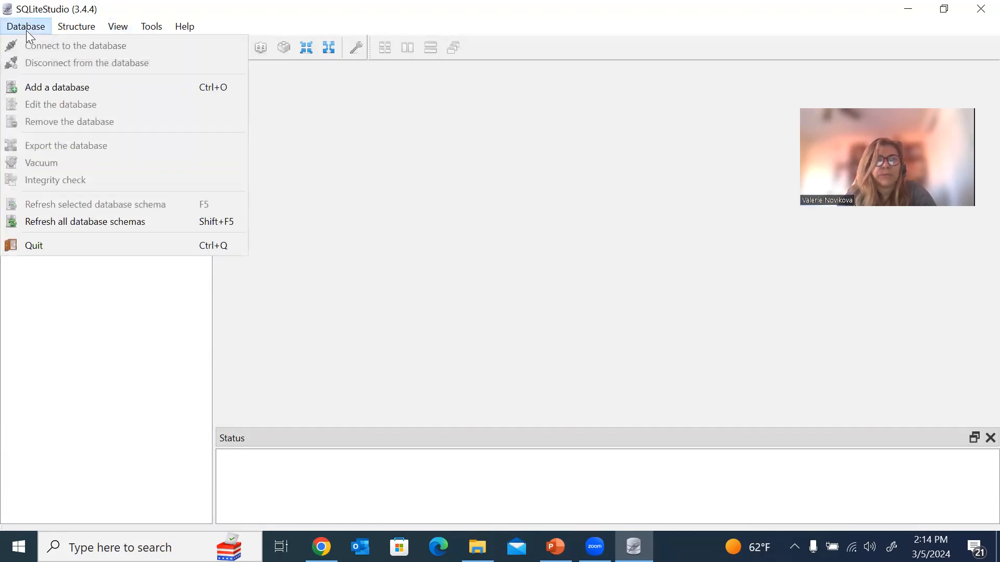
pyautogui.click(48, 88)
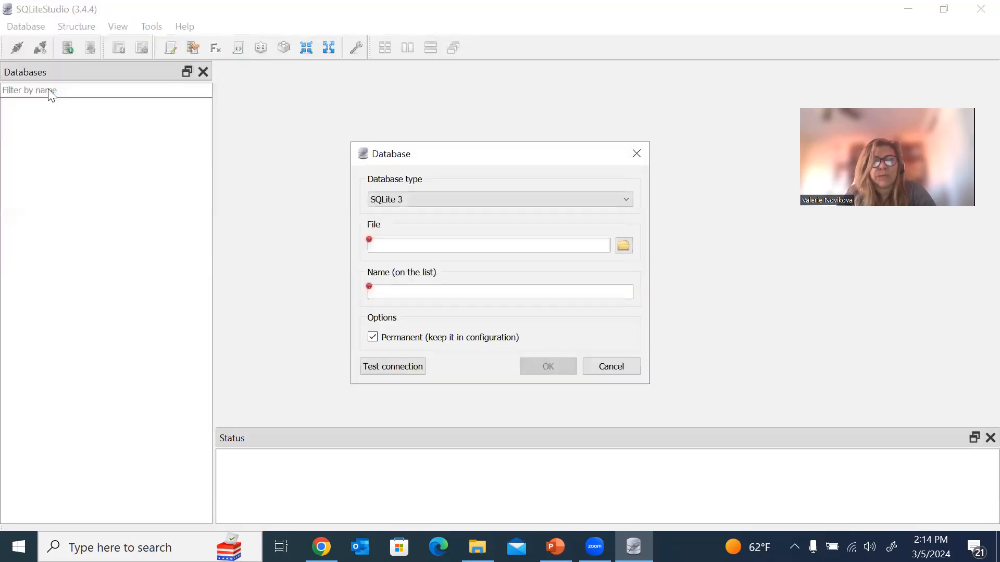
pyautogui.click(624, 246)
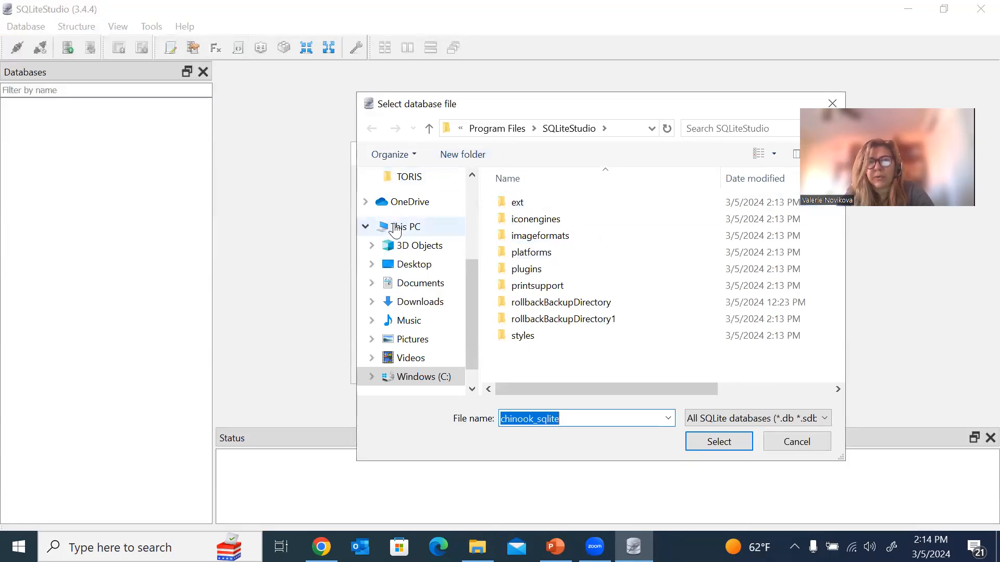
pyautogui.click(404, 265)
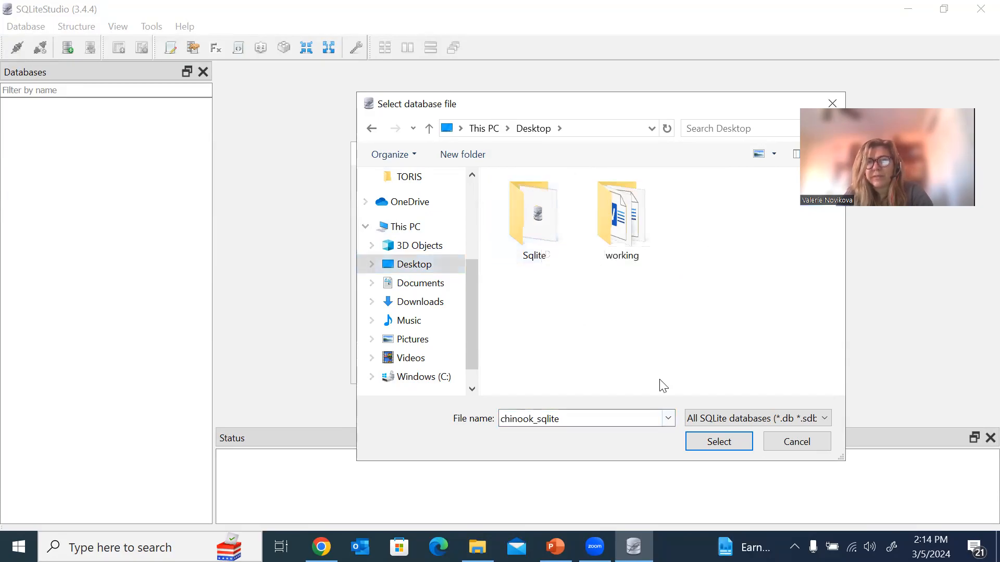
pyautogui.press('Escape')
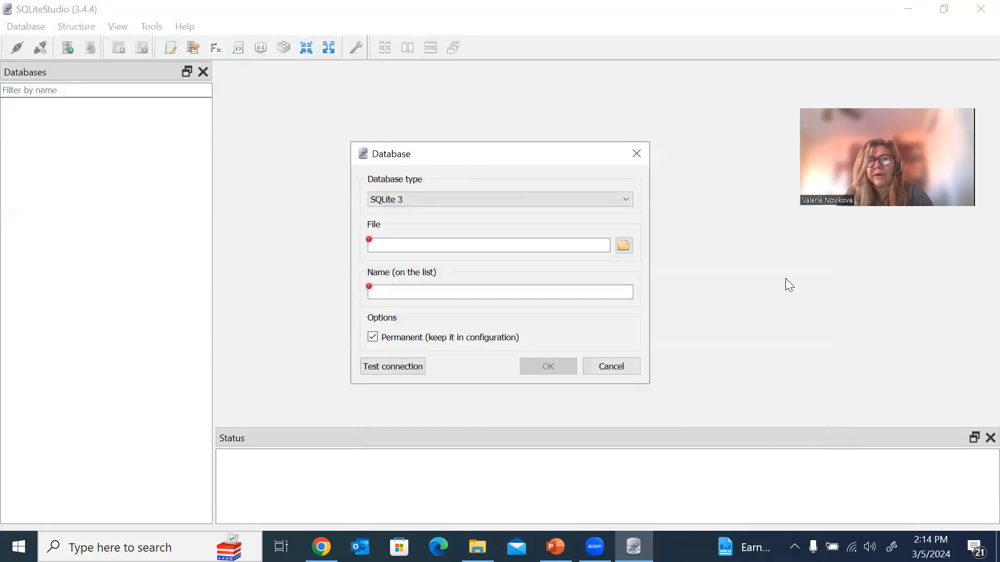
pyautogui.click(638, 164)
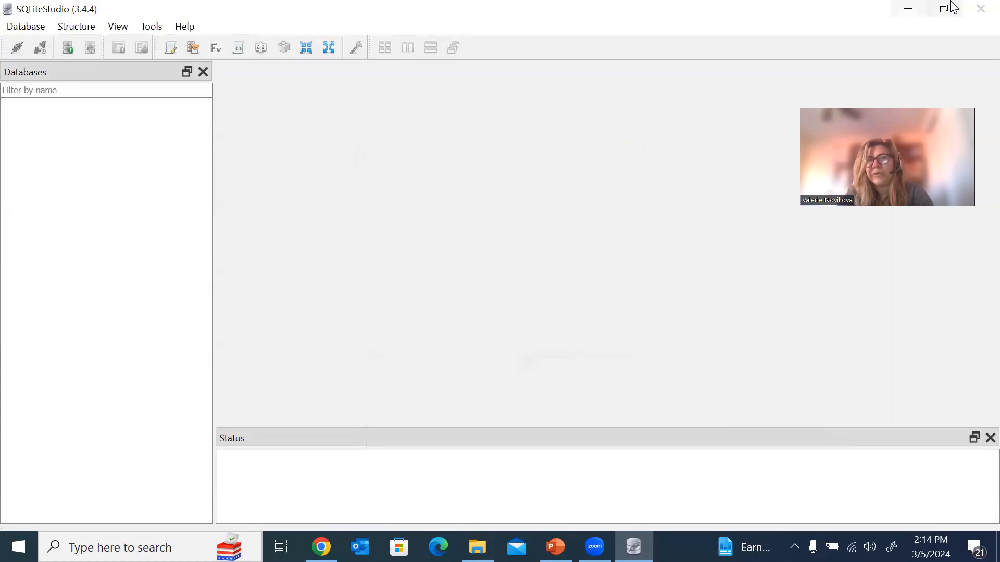
# Switch to the MIS380 course and open chinook_sqlite.zip in the Class 9 - SQL module.
pyautogui.click(908, 8)
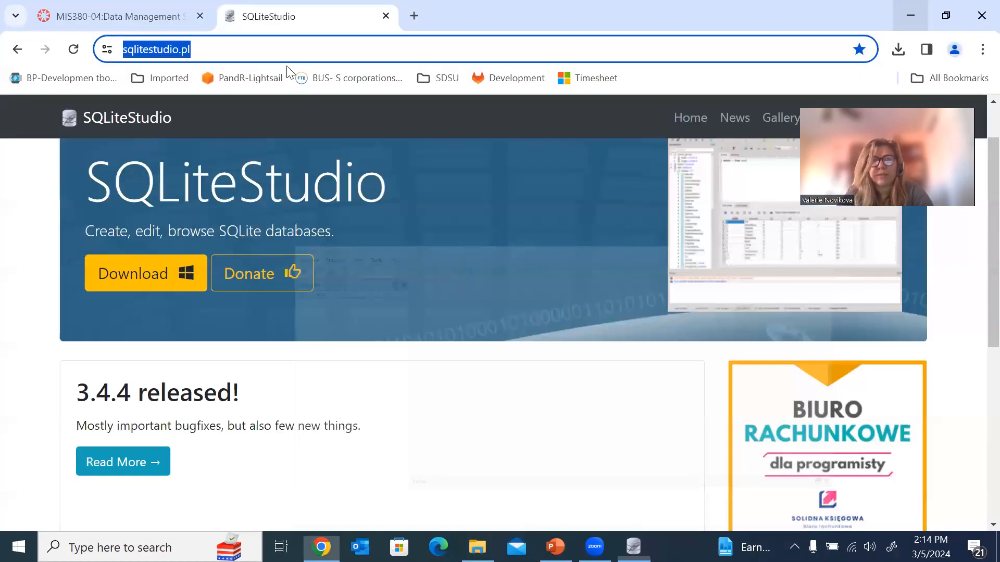
pyautogui.click(67, 7)
pyautogui.scroll(-7, 458, 364)
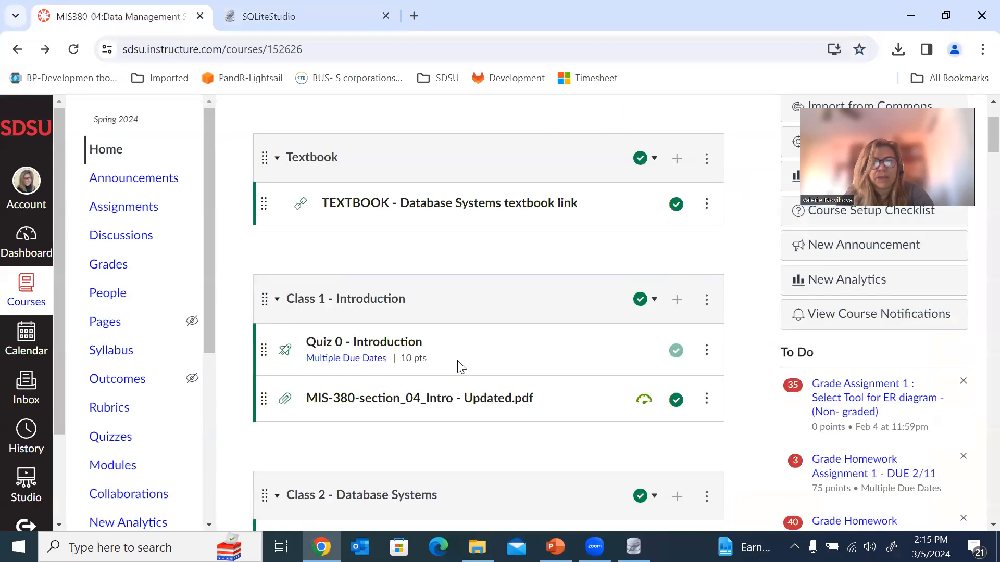
pyautogui.scroll(-20, 461, 366)
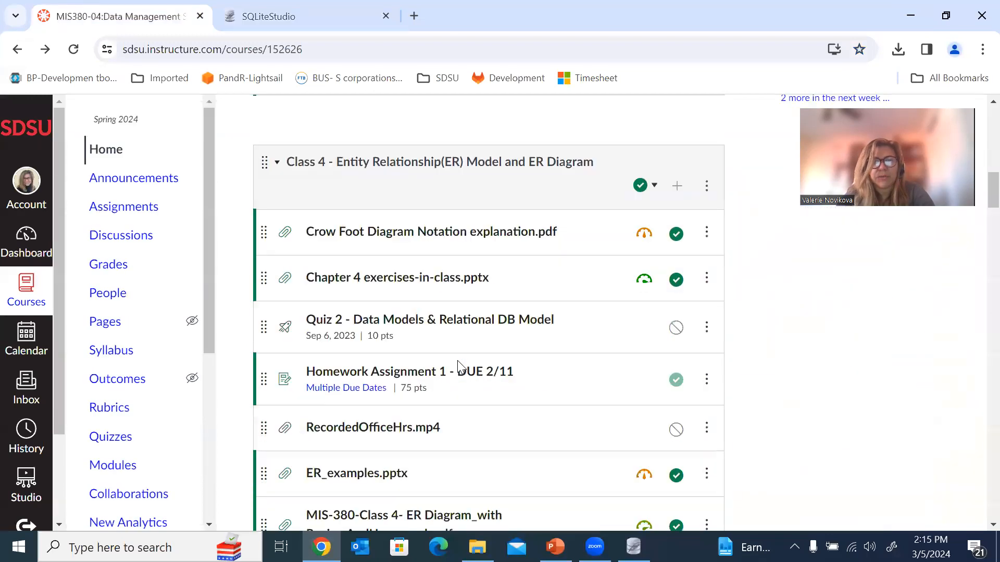
pyautogui.scroll(-12, 458, 366)
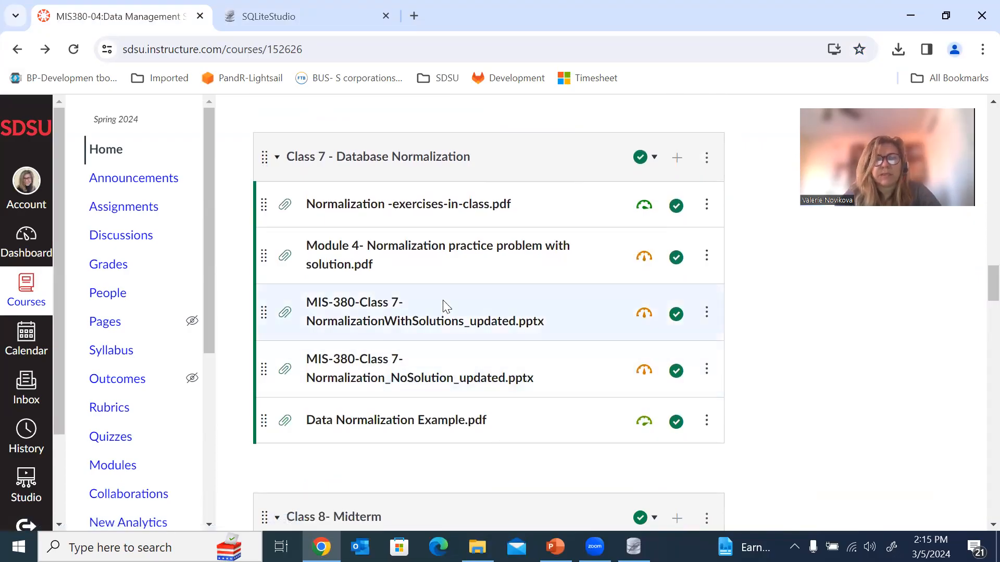
pyautogui.scroll(-10, 443, 306)
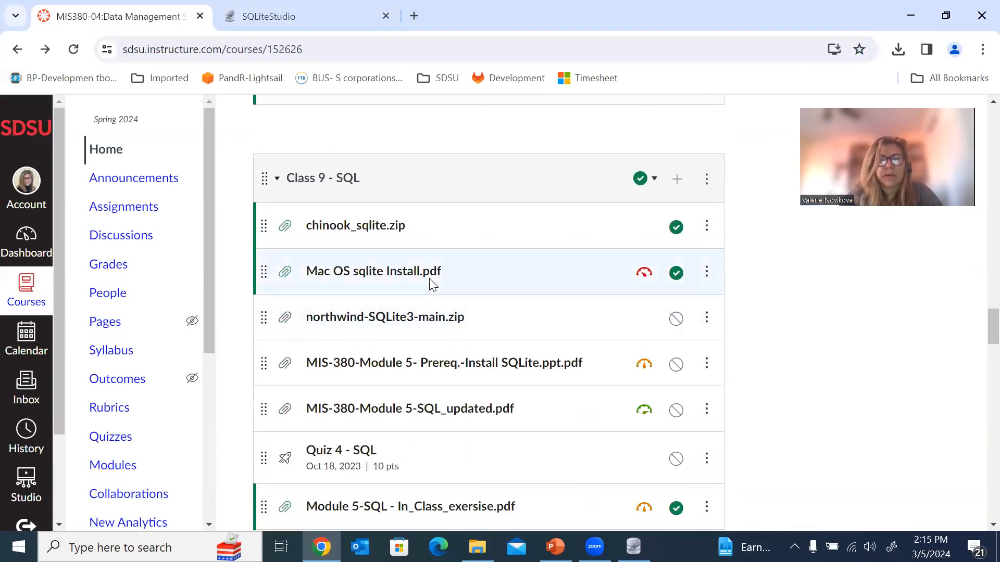
pyautogui.click(376, 230)
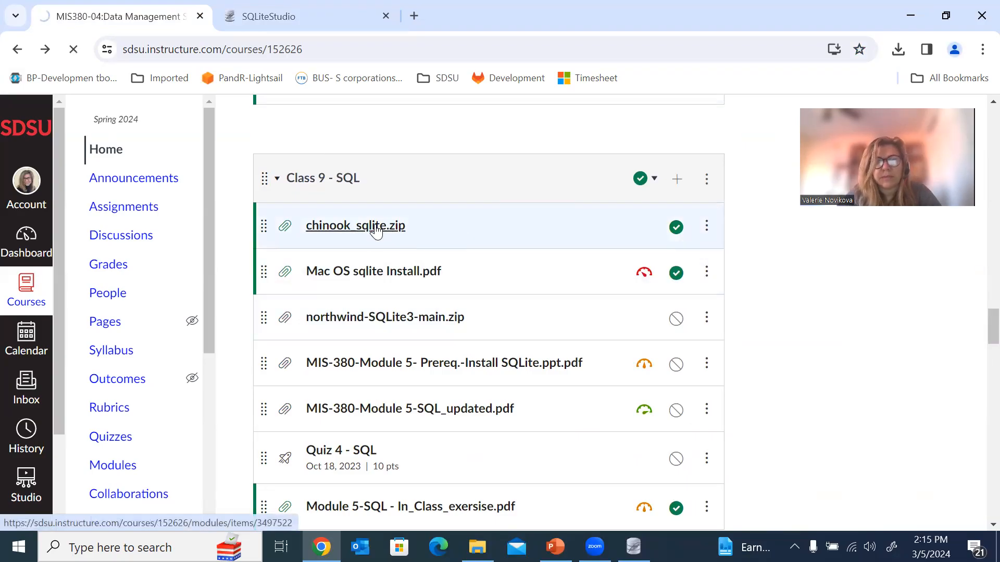
# Download and save the 2.9 MB chinook_sqlite.zip, then bring up the extraction window.
pyautogui.click(342, 234)
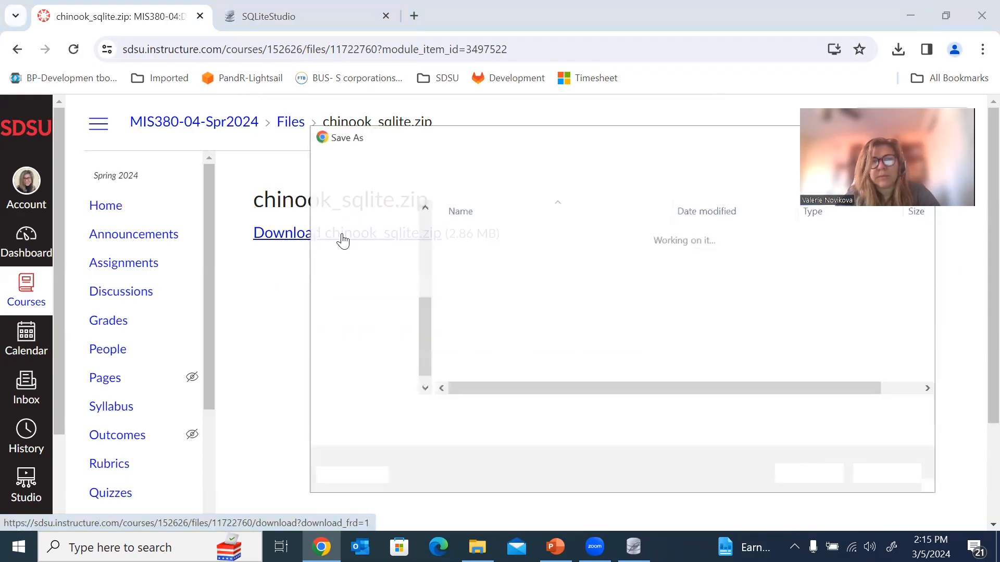
pyautogui.click(827, 367)
pyautogui.press('Return')
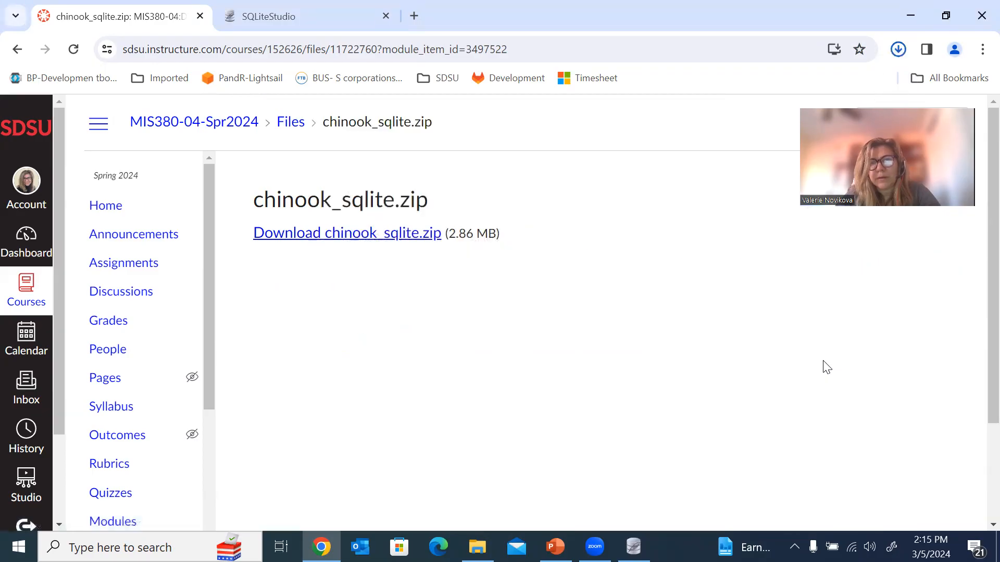
pyautogui.moveTo(478, 547)
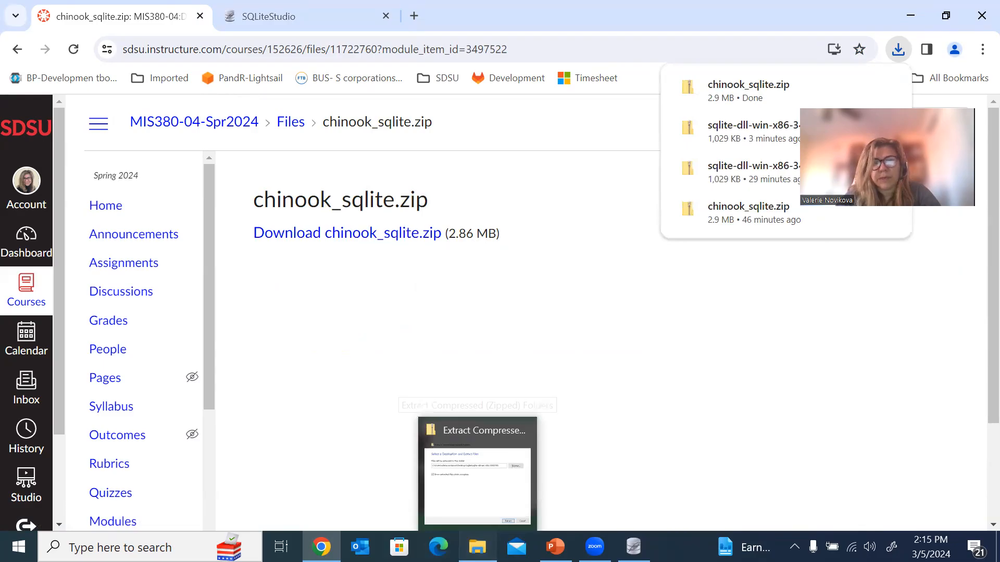
pyautogui.click(477, 477)
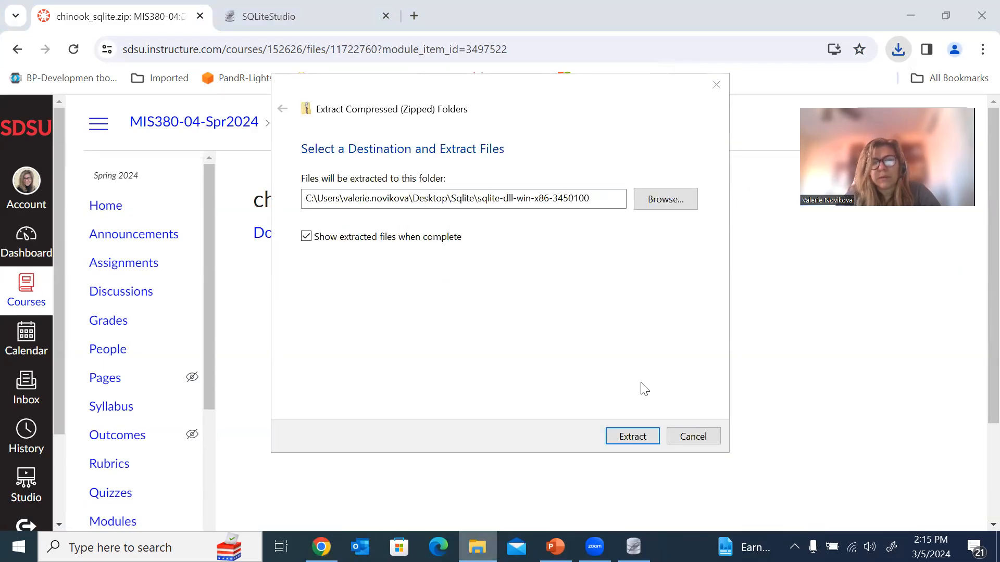
# Extract the SQLite DLL archive, replacing existing files, then return to the Sqlite folder.
pyautogui.press('Return')
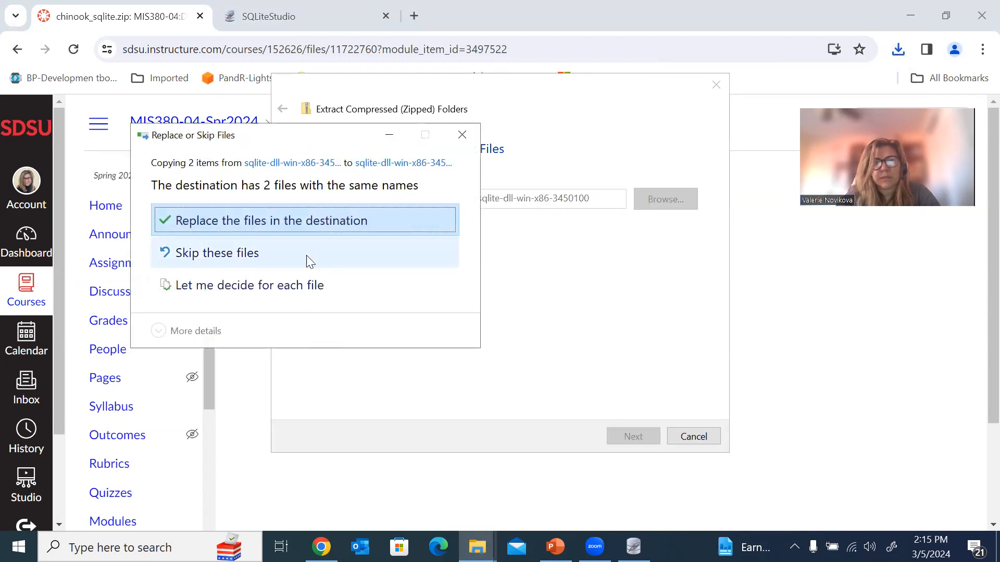
pyautogui.click(315, 219)
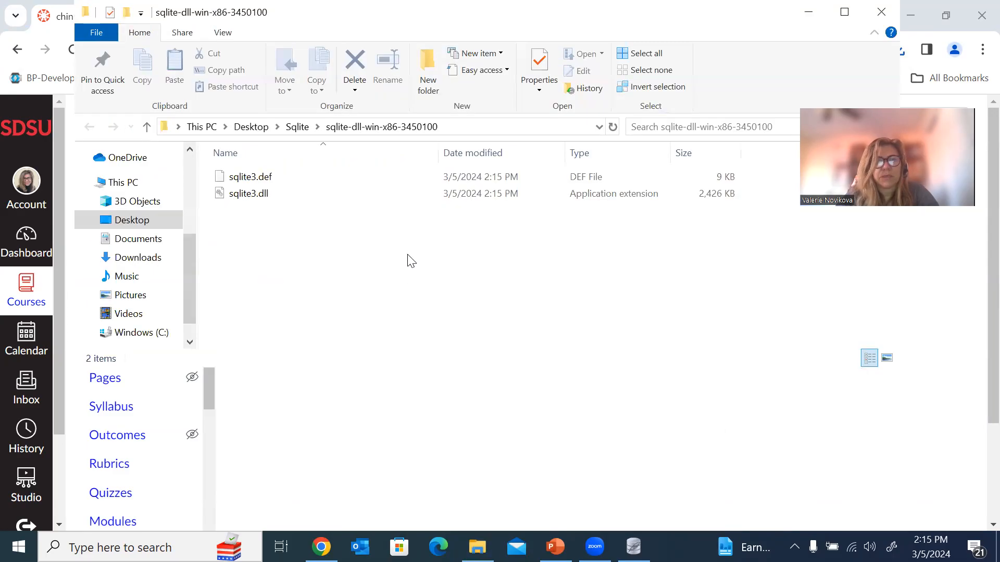
pyautogui.click(298, 128)
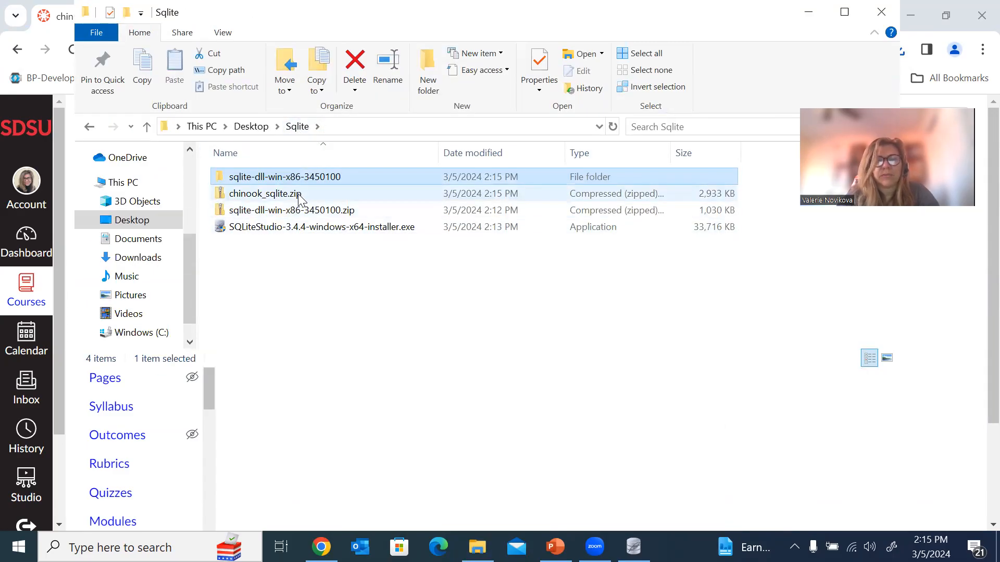
pyautogui.click(265, 198)
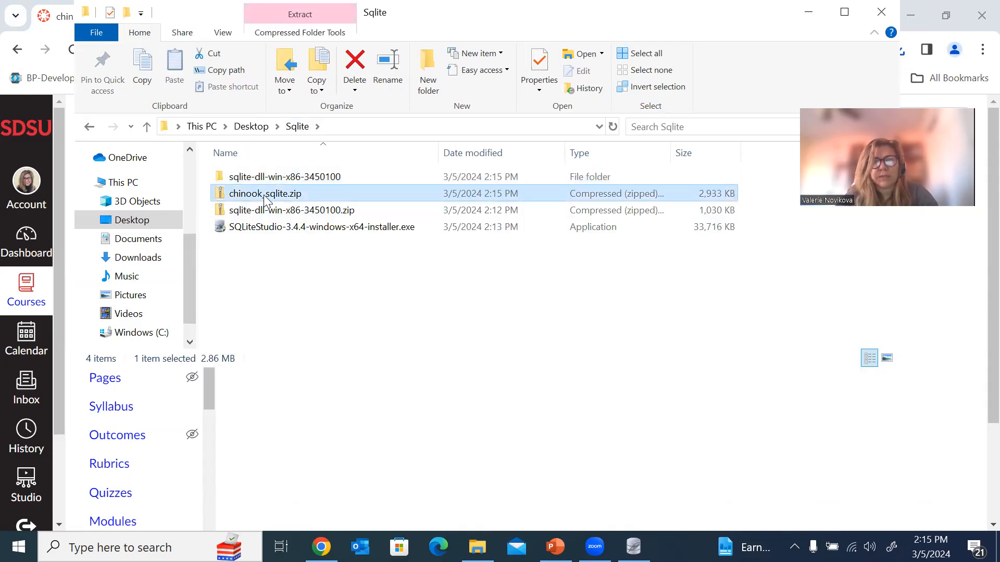
pyautogui.doubleClick(265, 198)
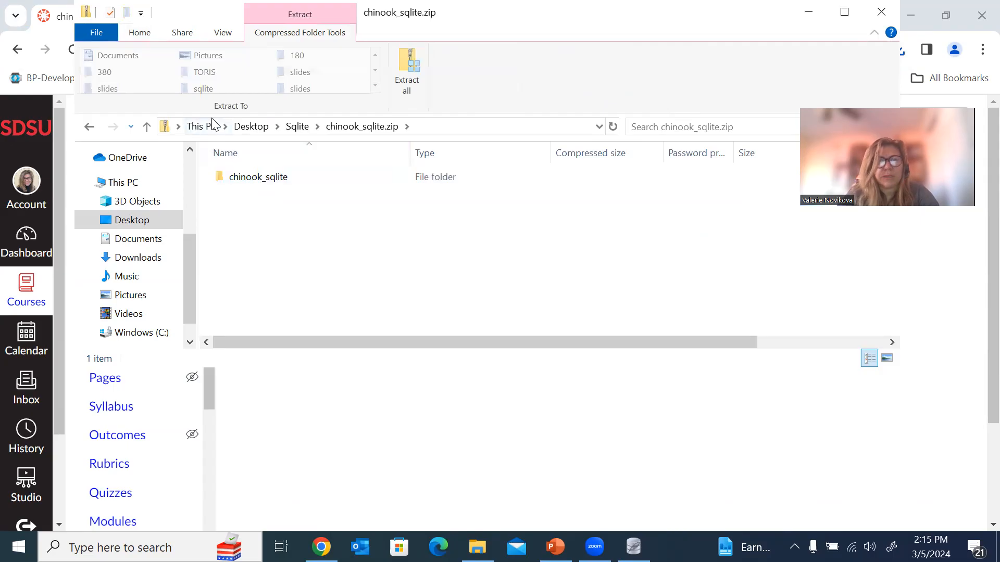
pyautogui.click(86, 127)
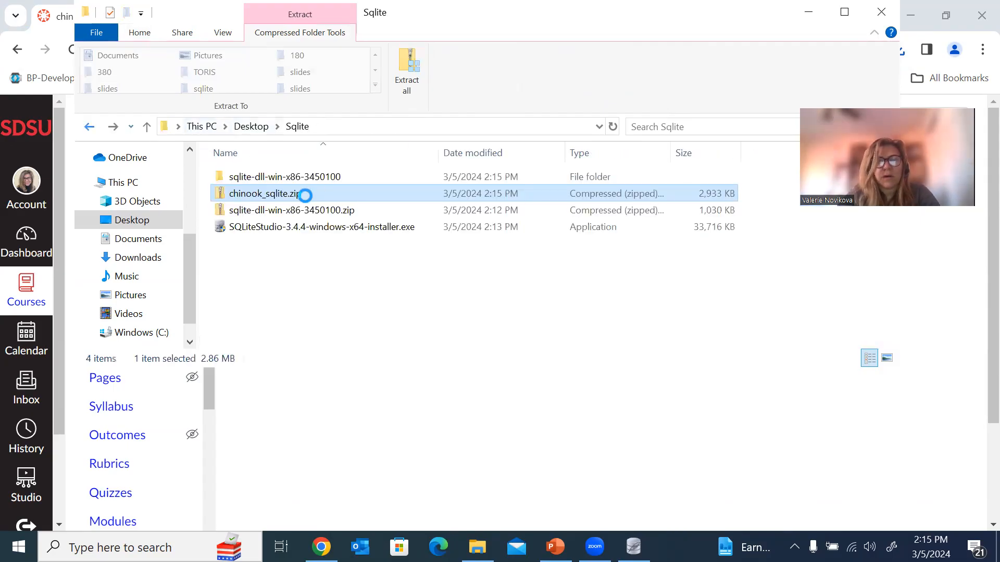
# Extract chinook_sqlite.zip and open its inner folder holding chinook.db and chinook_ERD.pdf.
pyautogui.click(305, 195)
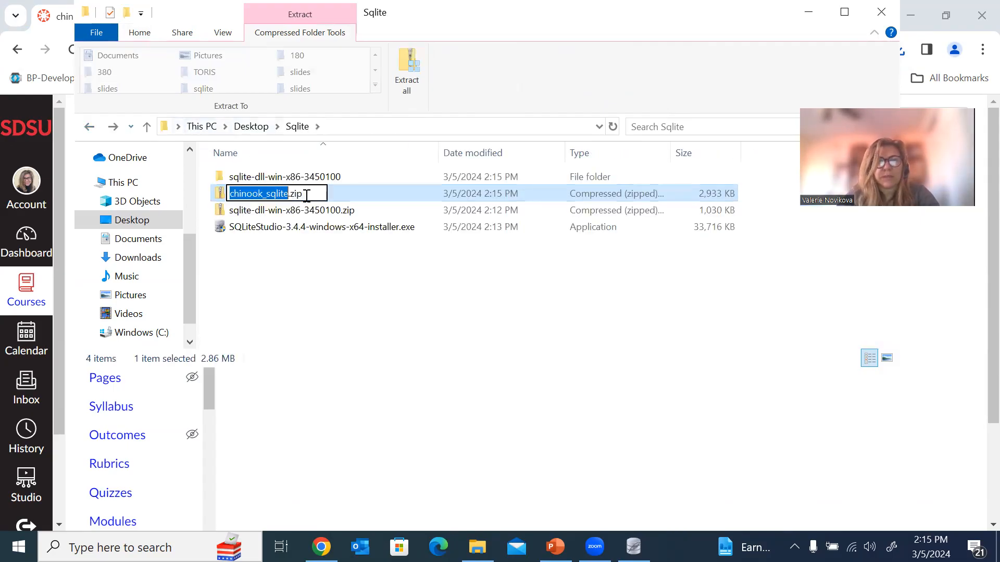
pyautogui.click(358, 226)
pyautogui.click(285, 196)
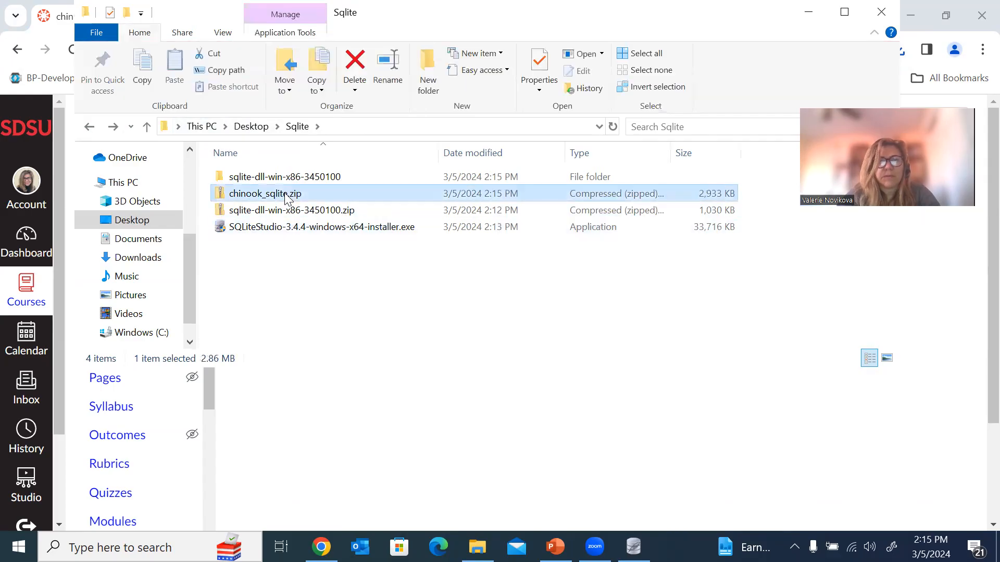
pyautogui.rightClick(286, 196)
pyautogui.click(359, 263)
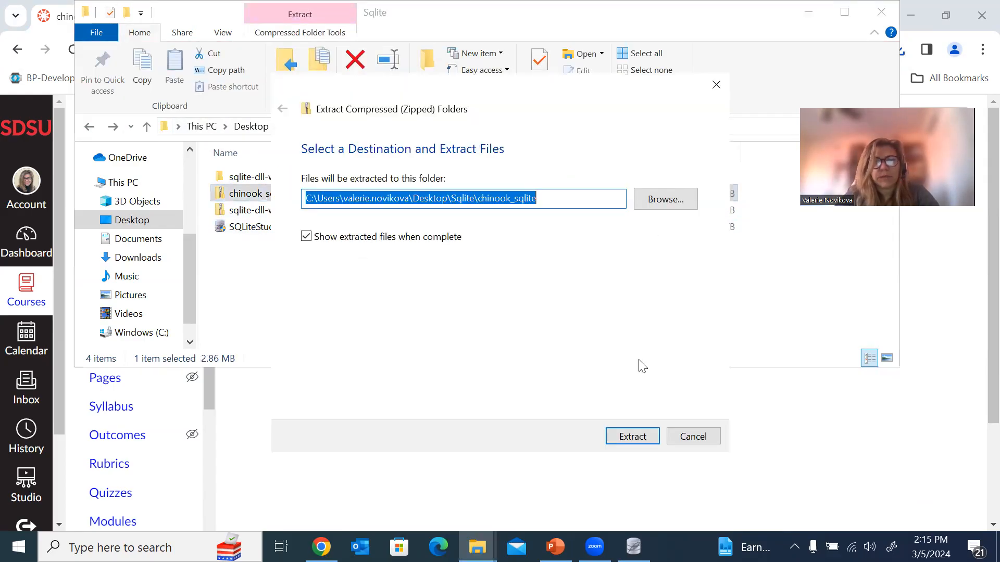
pyautogui.press('Return')
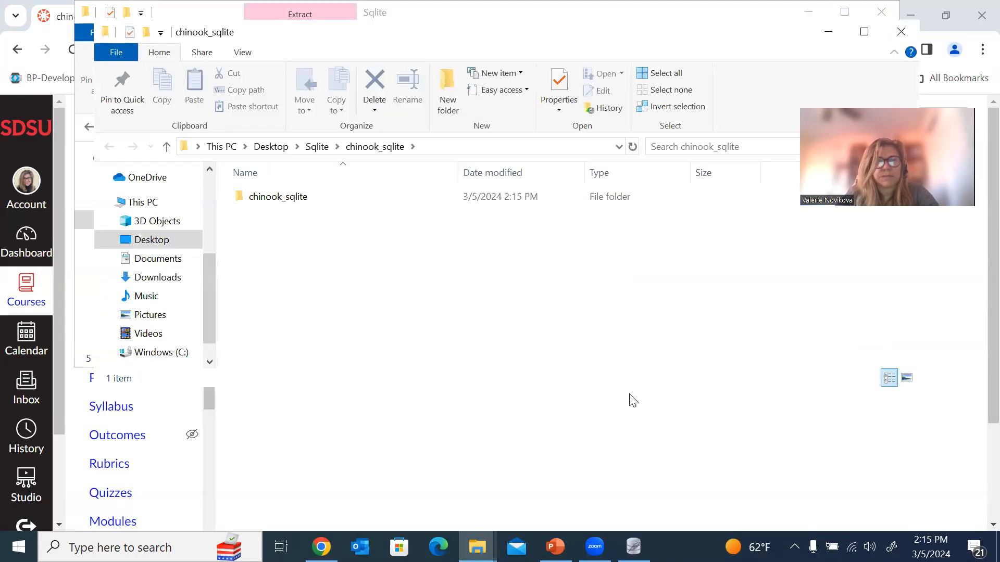
pyautogui.doubleClick(288, 197)
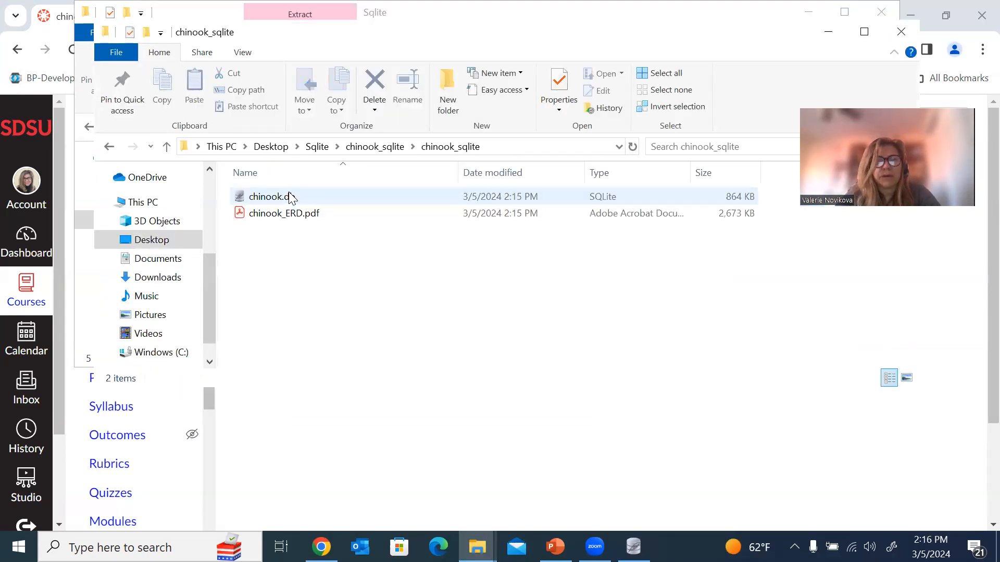
pyautogui.click(308, 216)
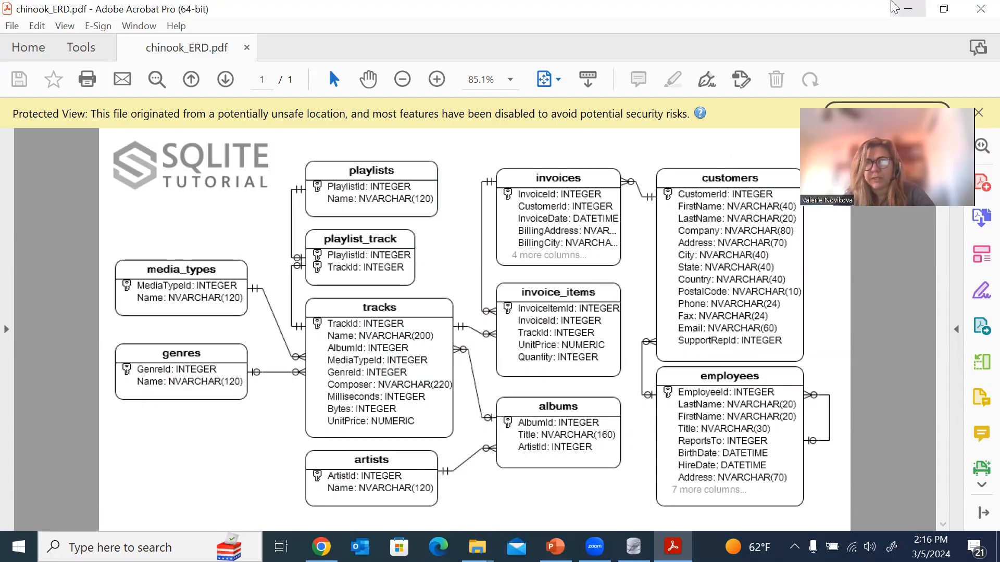
pyautogui.click(979, 11)
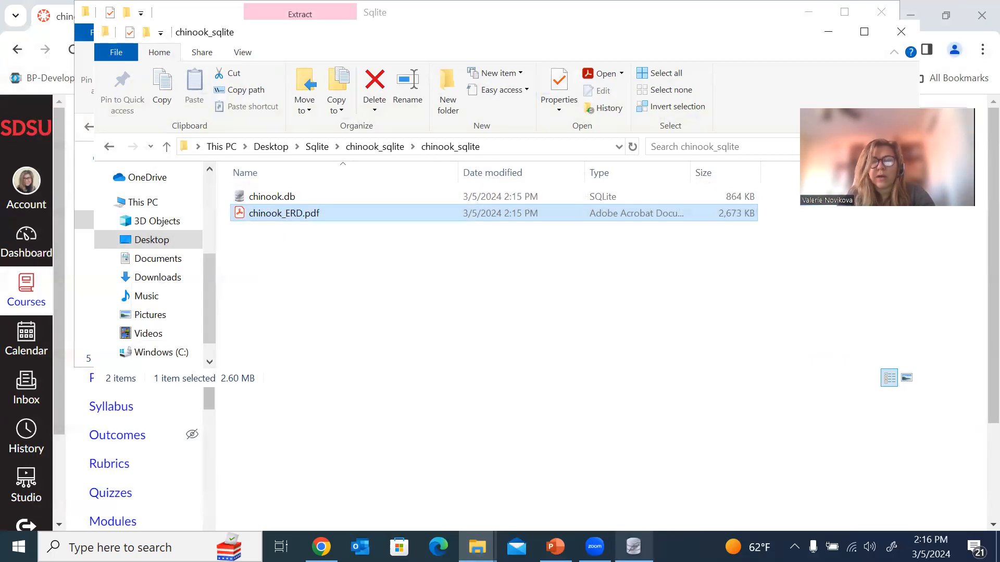
# Start adding a database in SQLiteStudio and browse for its file on the Desktop.
pyautogui.moveTo(634, 547)
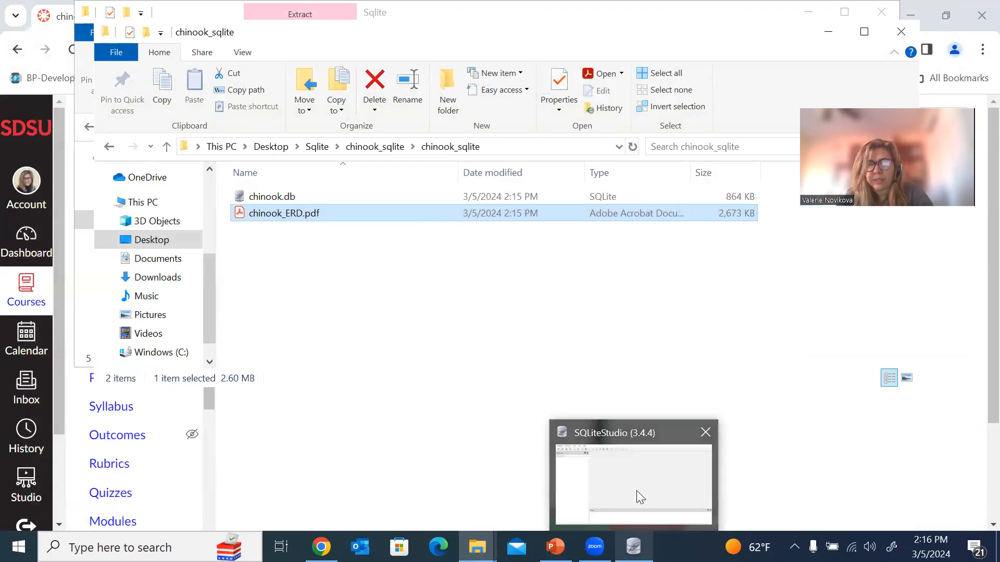
pyautogui.click(636, 490)
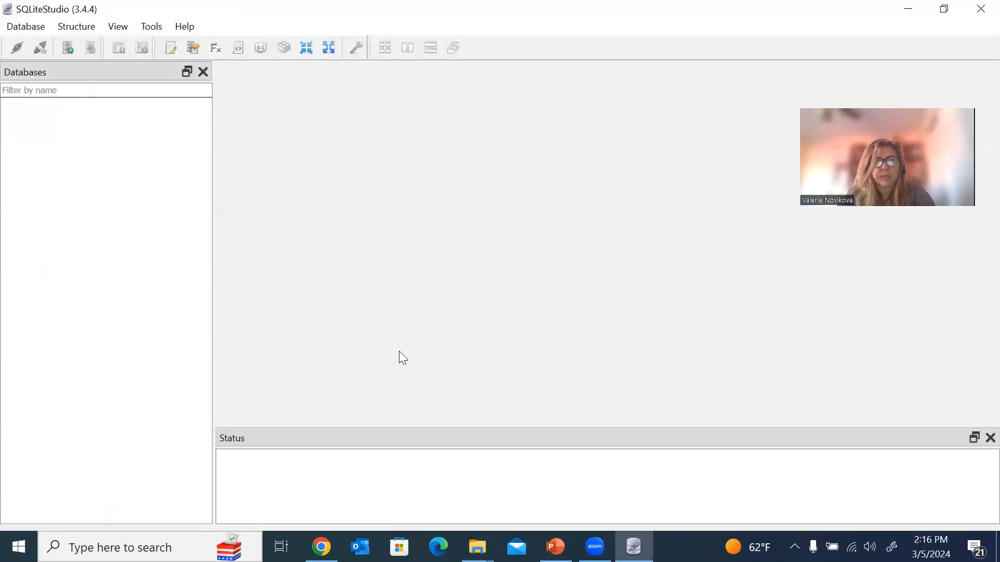
pyautogui.click(23, 30)
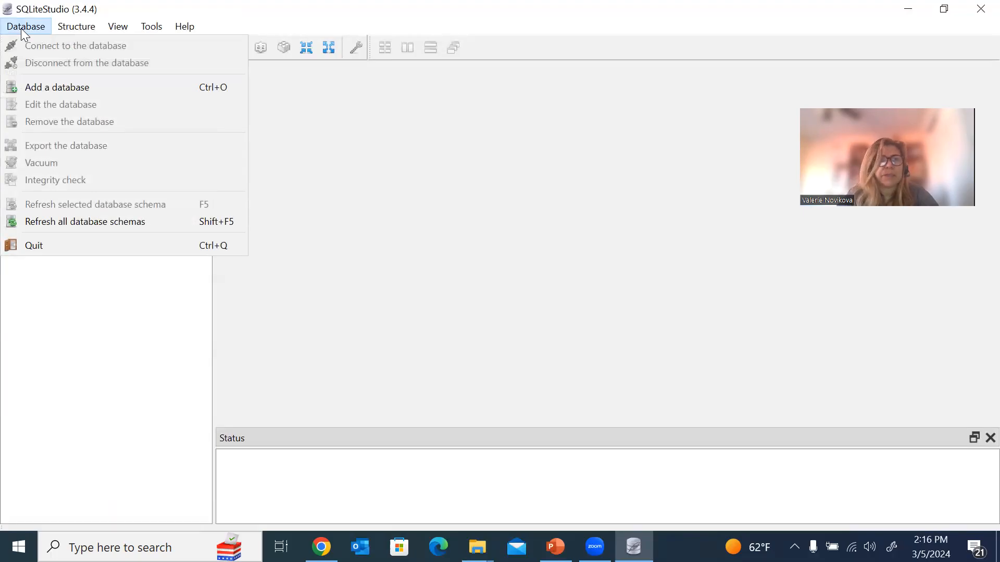
pyautogui.click(48, 90)
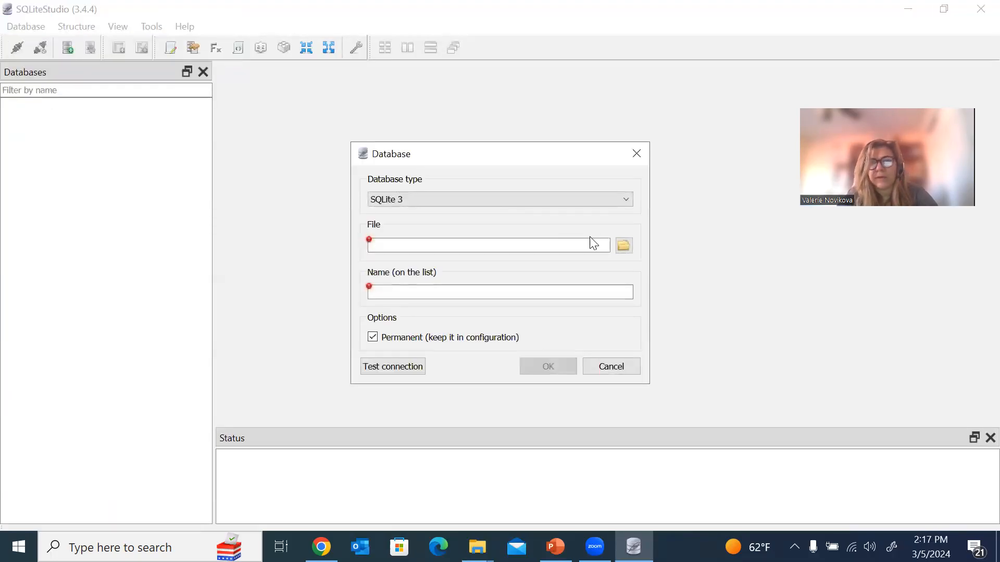
pyautogui.click(623, 246)
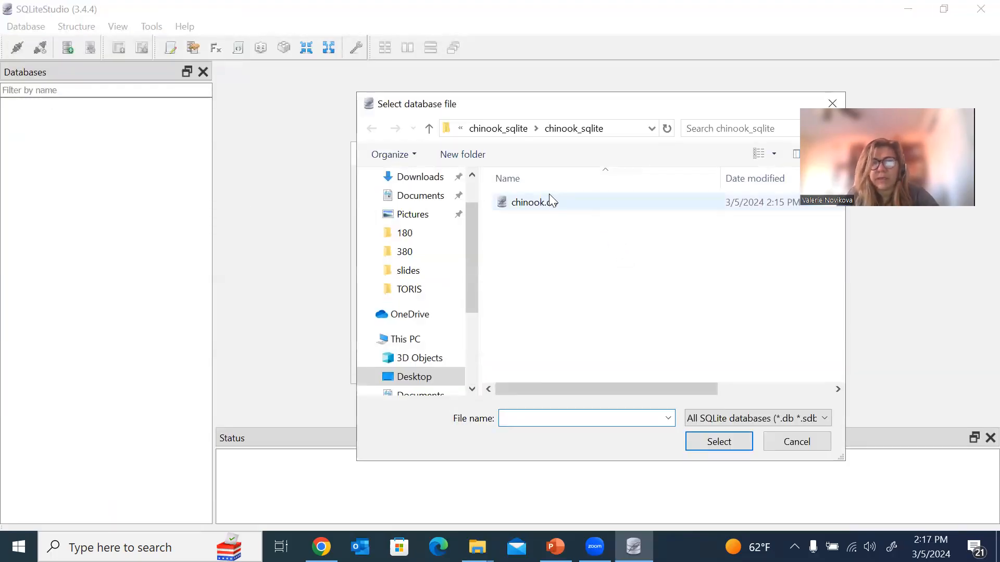
pyautogui.scroll(1, 405, 219)
pyautogui.click(405, 215)
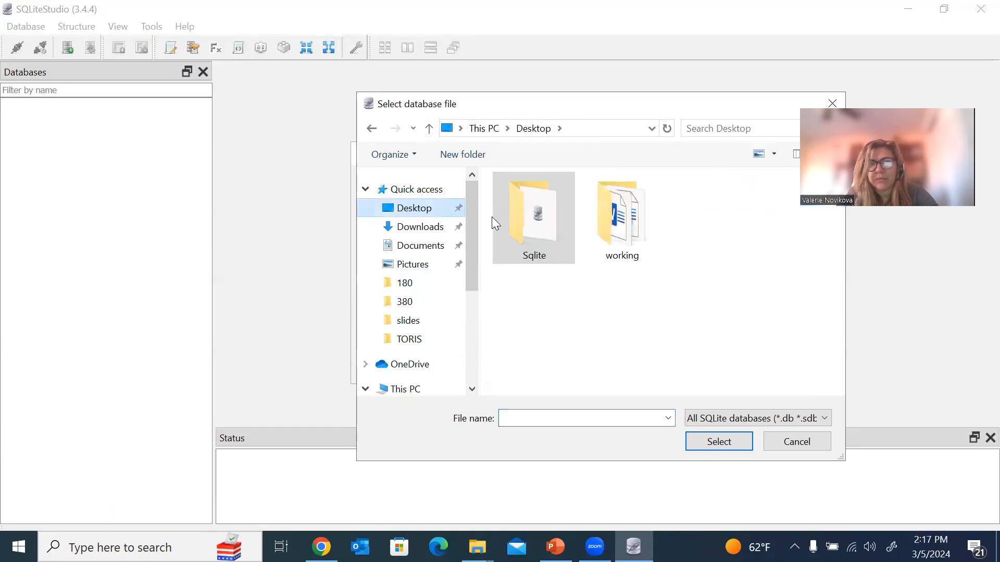
# Pick Sqlite\chinook_sqlite\chinook_sqlite\chinook.db, add it as chinook, and connect to show its tables.
pyautogui.doubleClick(545, 239)
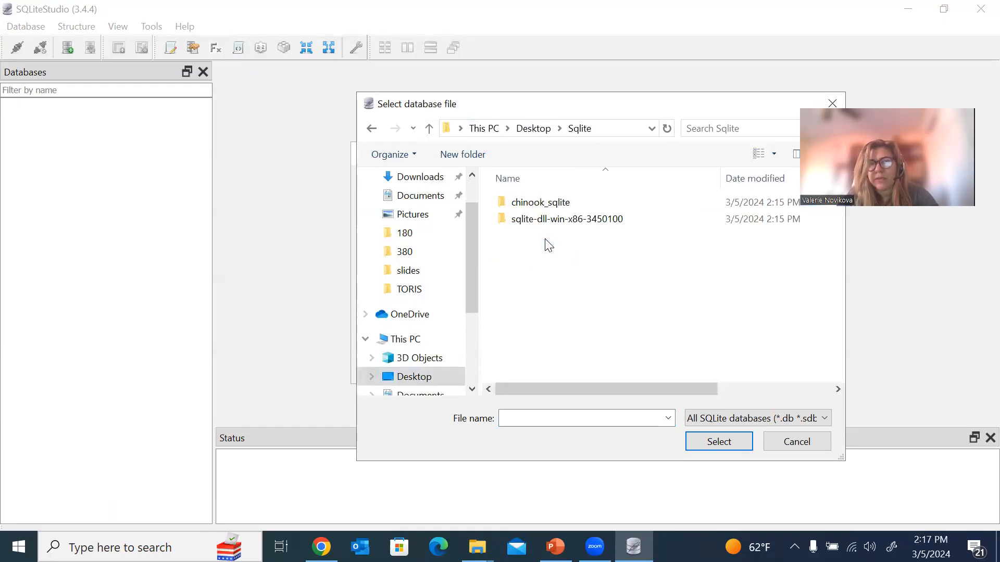
pyautogui.doubleClick(545, 209)
pyautogui.click(548, 210)
pyautogui.doubleClick(549, 210)
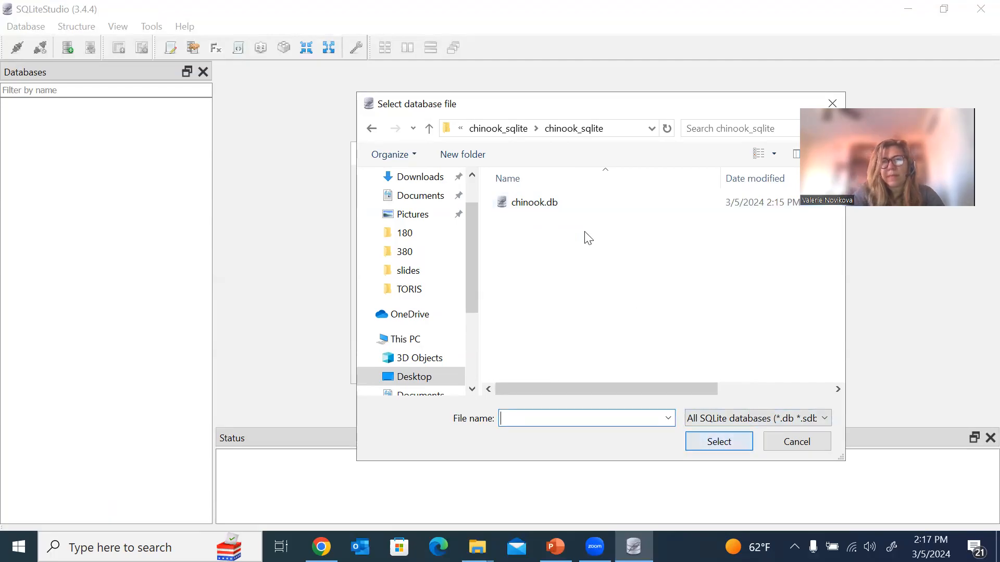
pyautogui.click(556, 205)
pyautogui.press('Return')
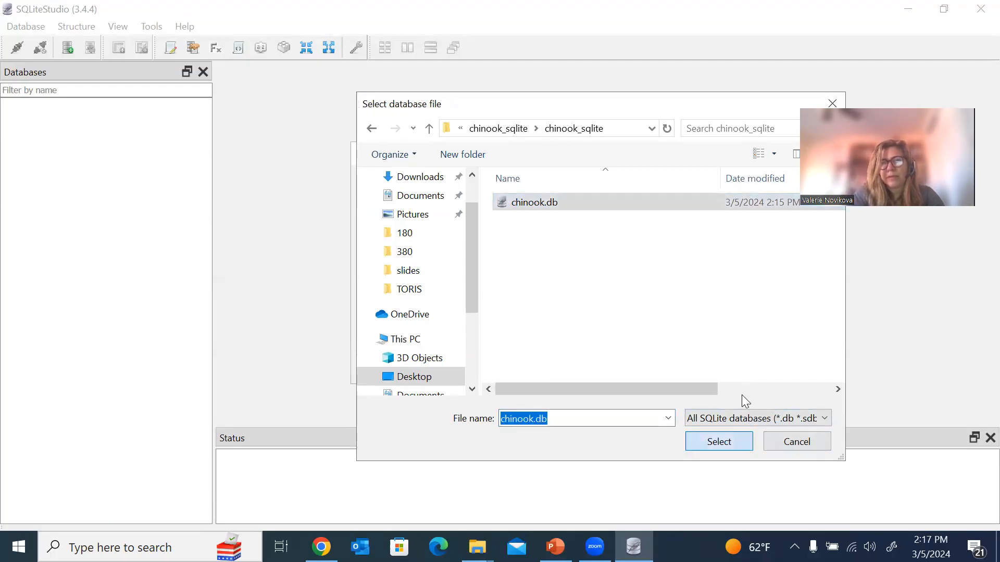
pyautogui.click(542, 371)
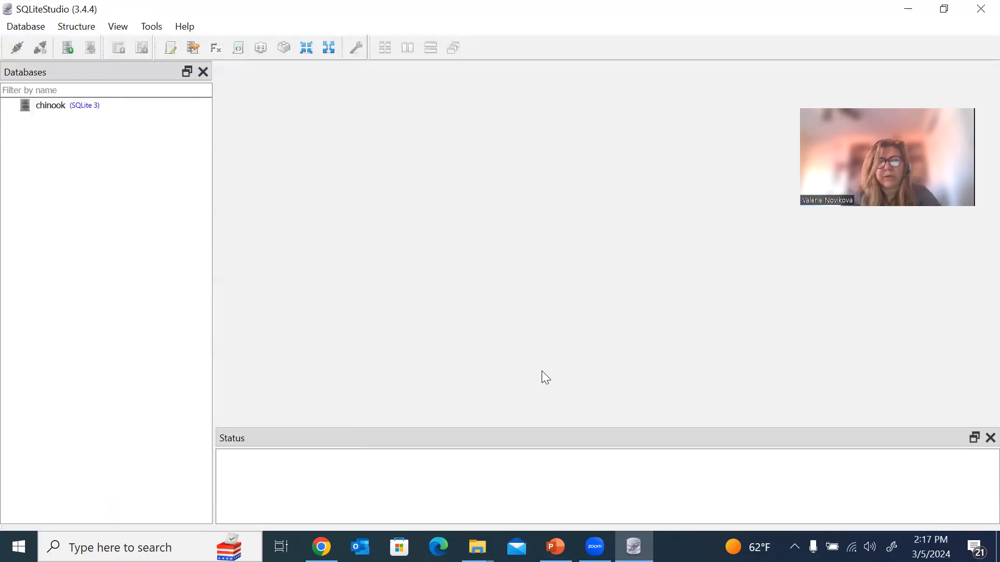
pyautogui.doubleClick(27, 108)
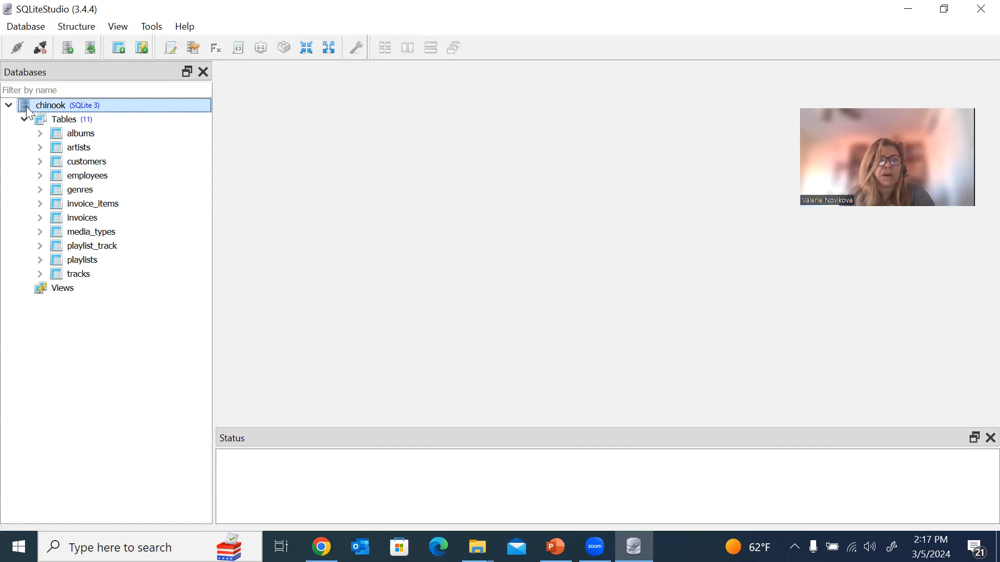
# Expand albums to view its columns, then collapse Columns and the albums node again.
pyautogui.moveTo(85, 140)
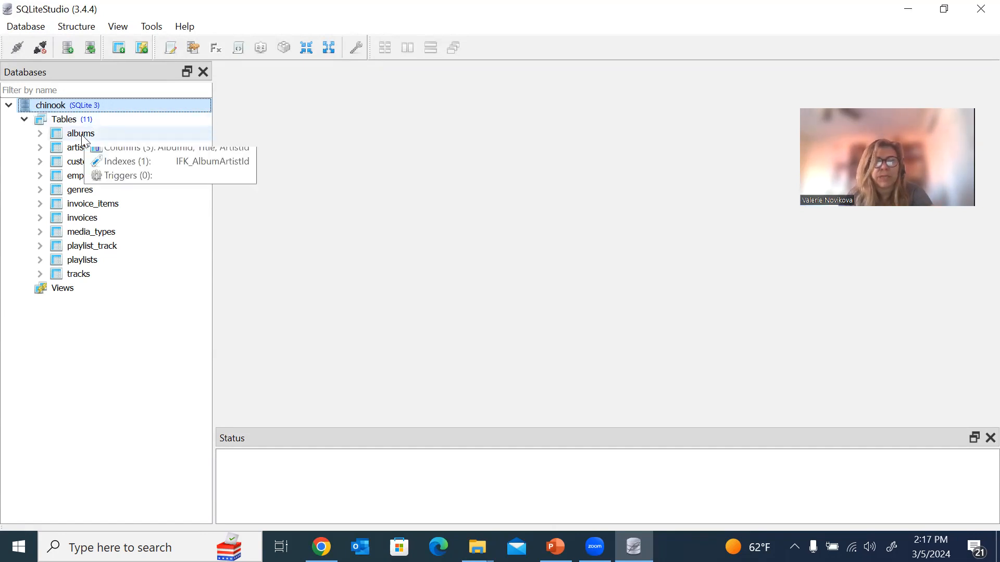
pyautogui.click(39, 134)
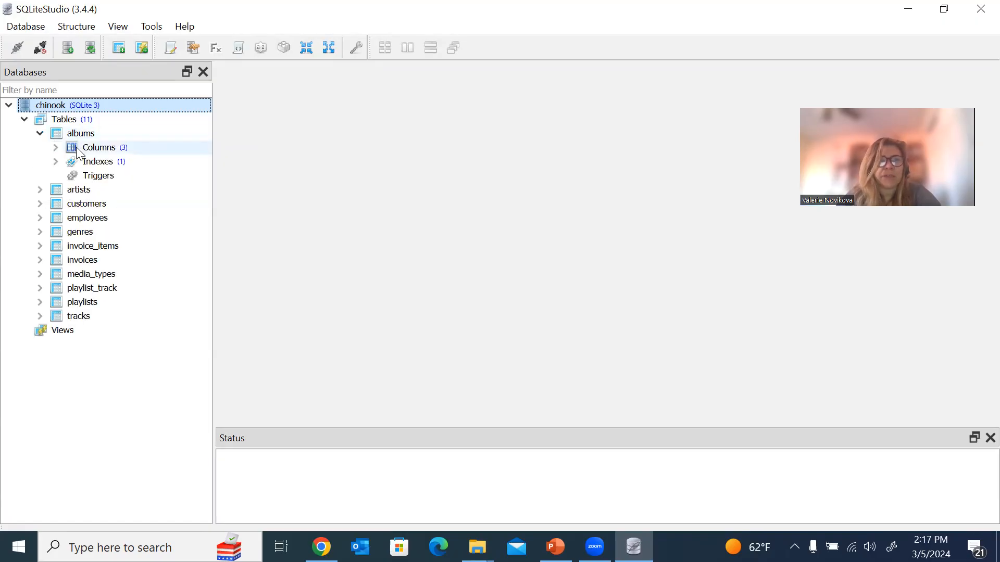
pyautogui.click(55, 148)
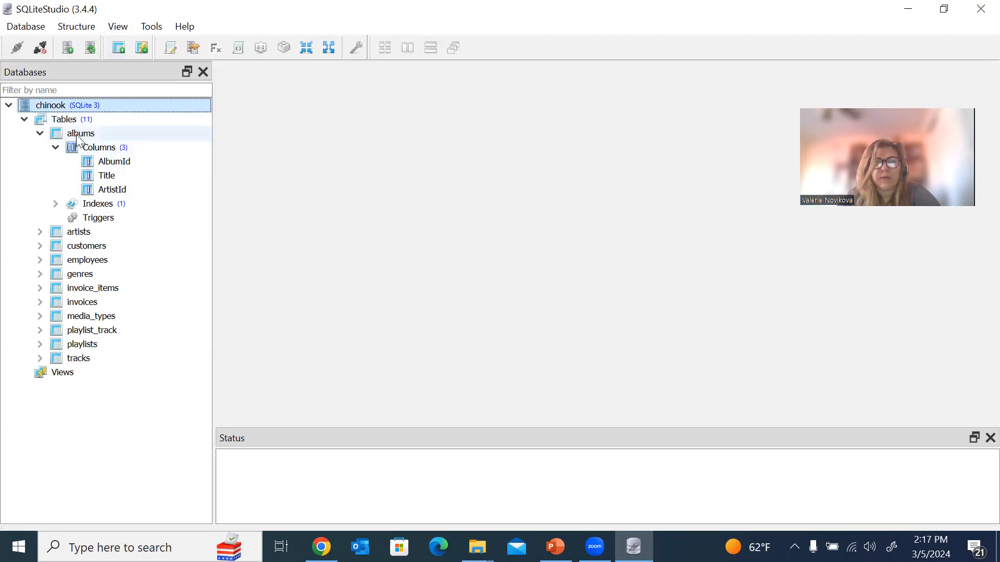
pyautogui.moveTo(76, 138)
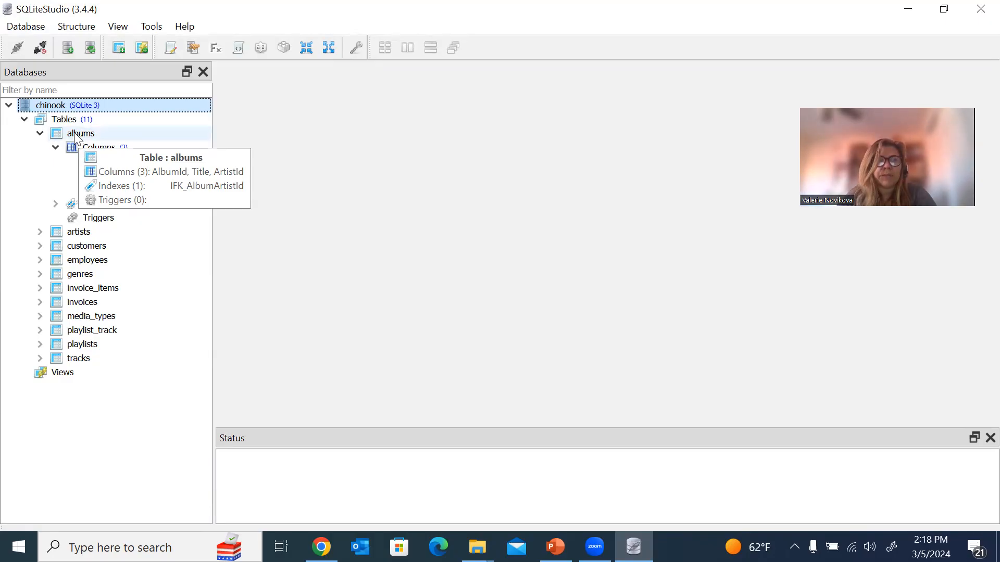
pyautogui.click(55, 148)
pyautogui.click(55, 147)
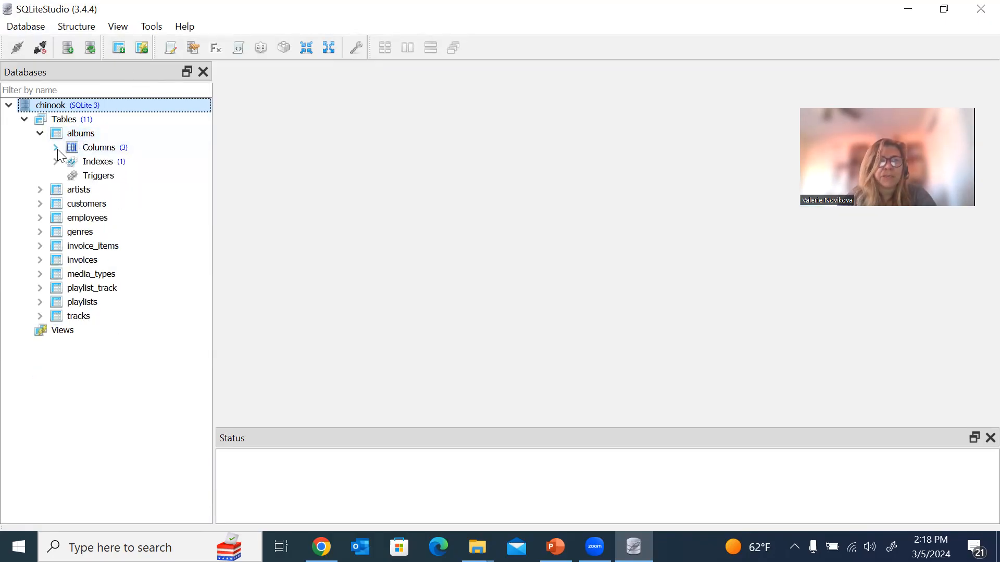
pyautogui.click(39, 137)
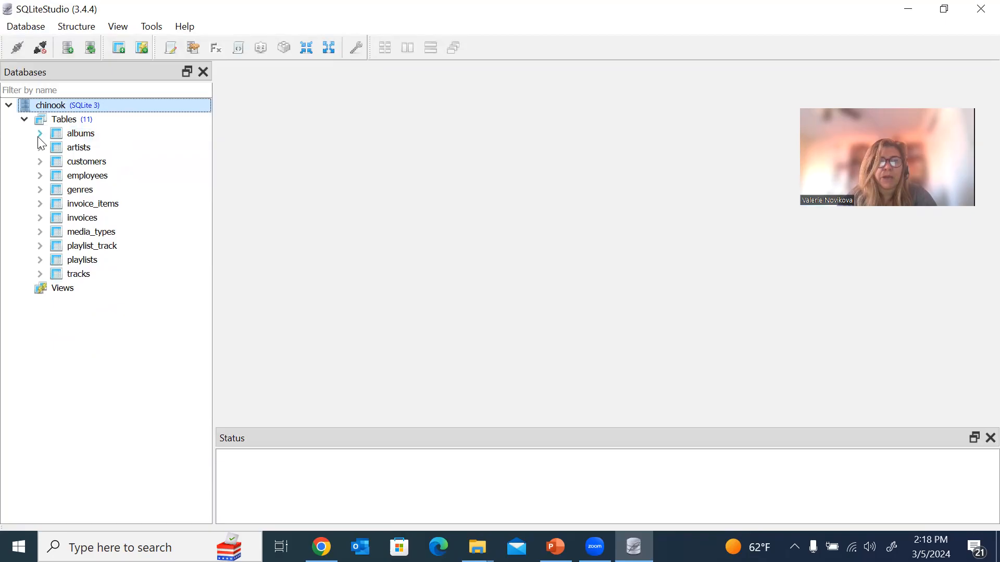
pyautogui.moveTo(76, 141)
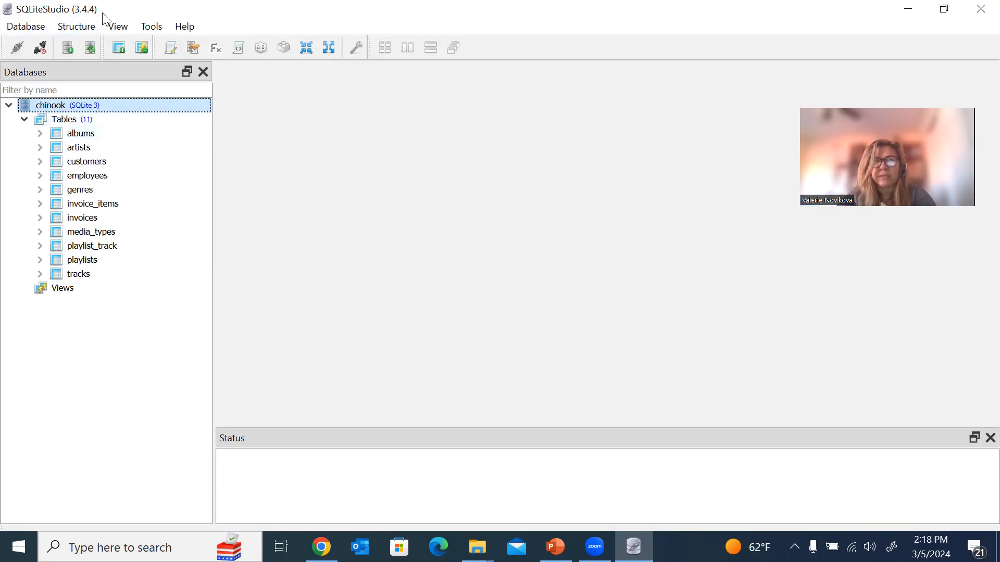
# In a new SQL editor, run the query select * from albus.
pyautogui.click(119, 30)
pyautogui.moveTo(150, 27)
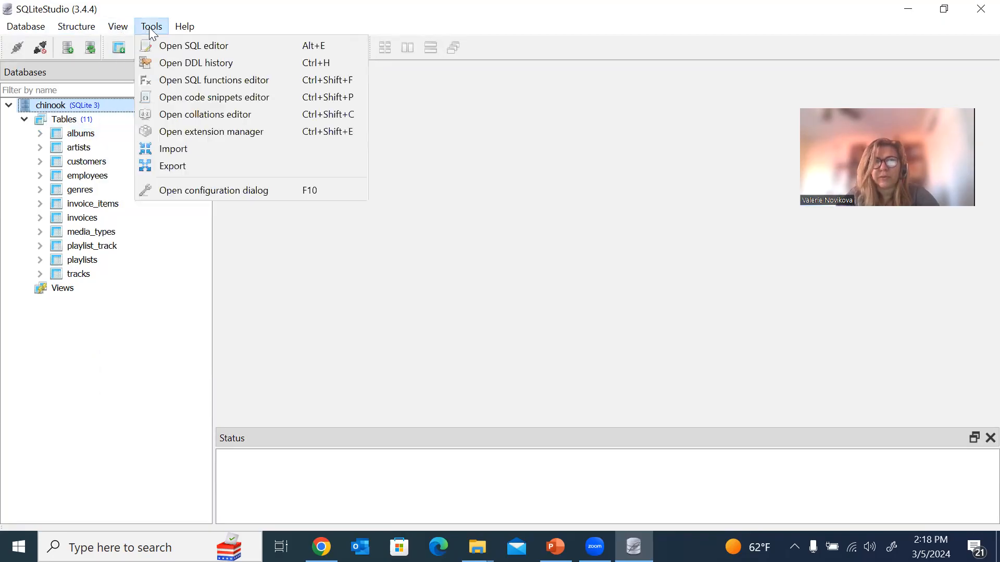
pyautogui.click(174, 46)
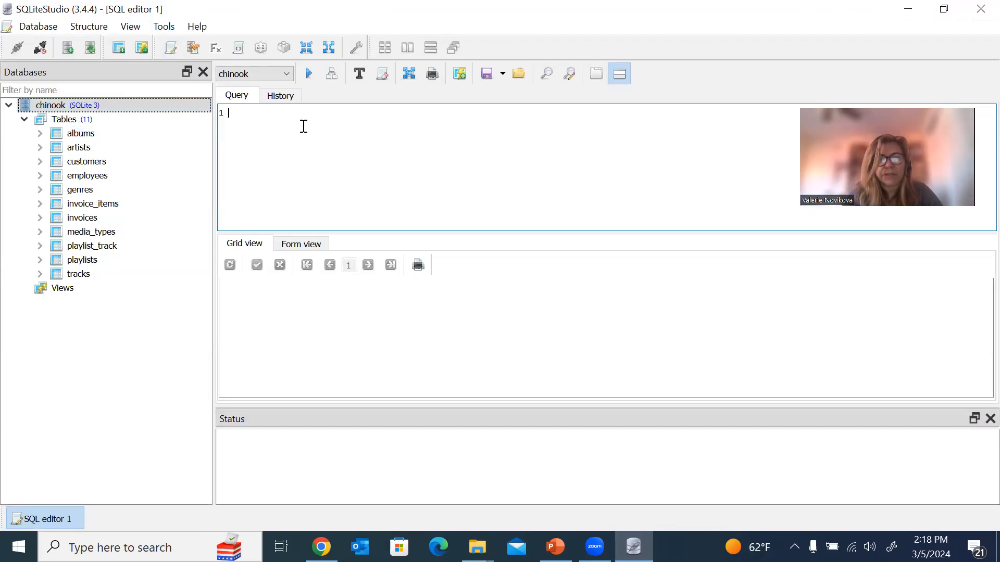
pyautogui.write('select')
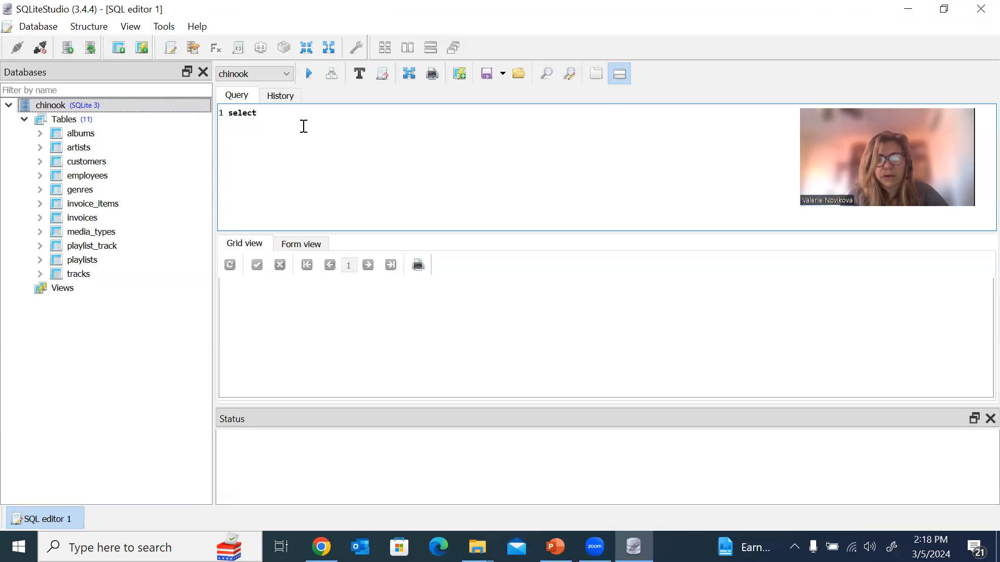
pyautogui.write(' * from ')
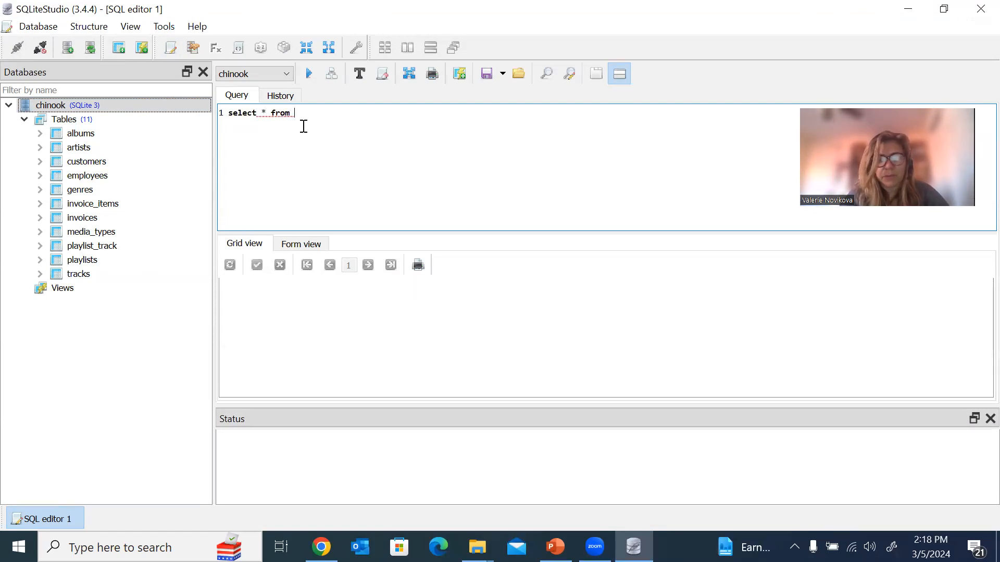
pyautogui.write('albu')
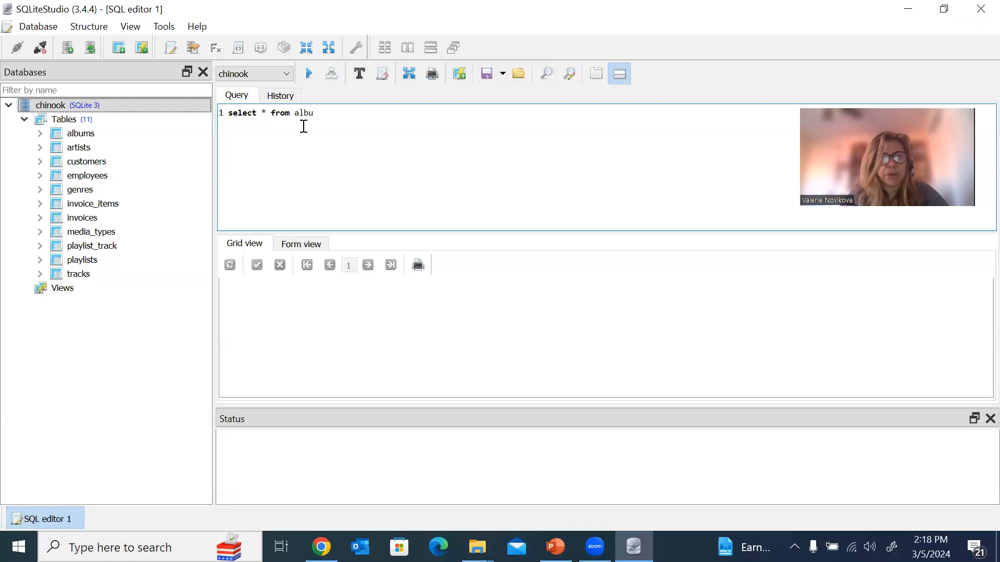
pyautogui.write('s')
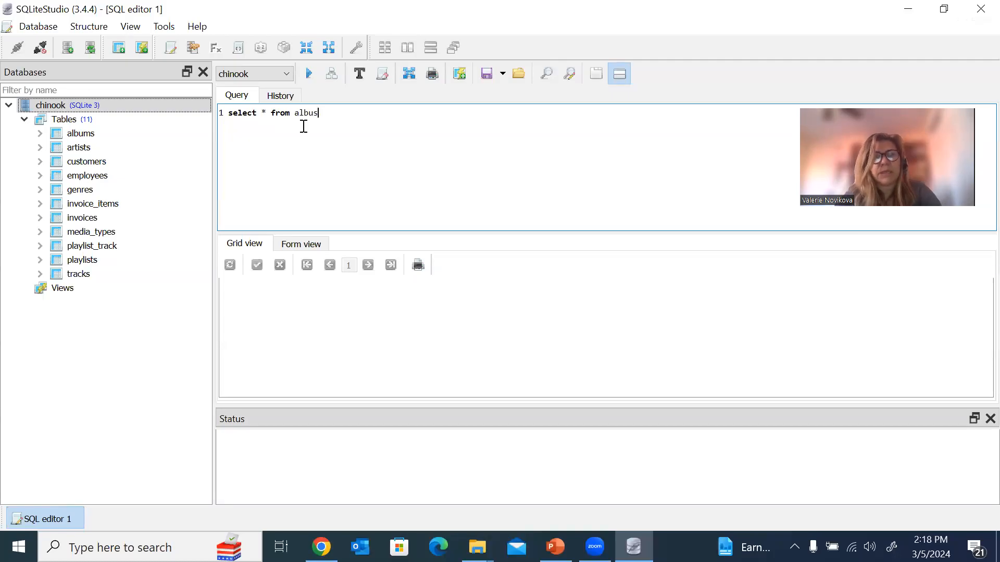
pyautogui.click(305, 79)
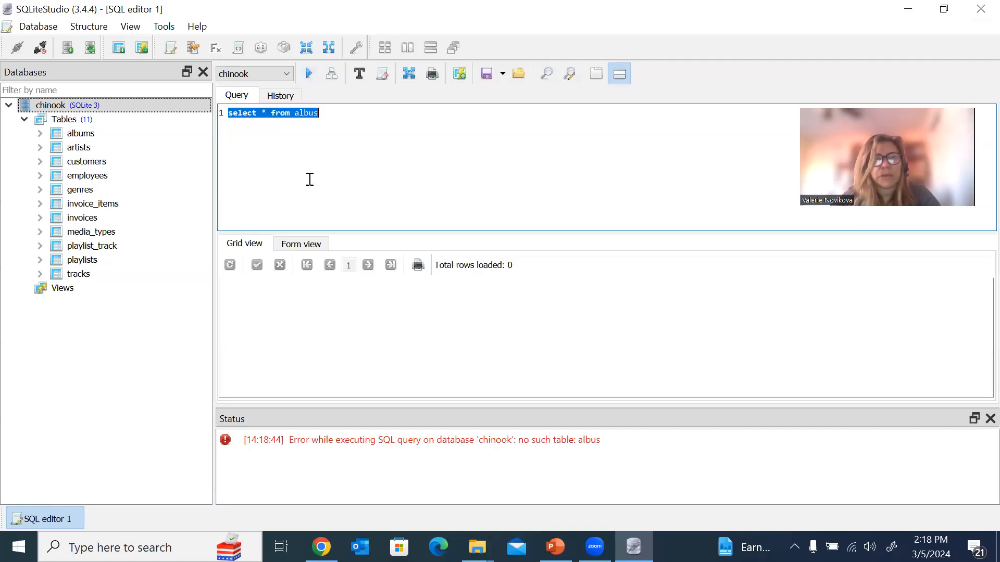
# Correct the table name to albums and rerun the query, loading 347 rows.
pyautogui.doubleClick(309, 119)
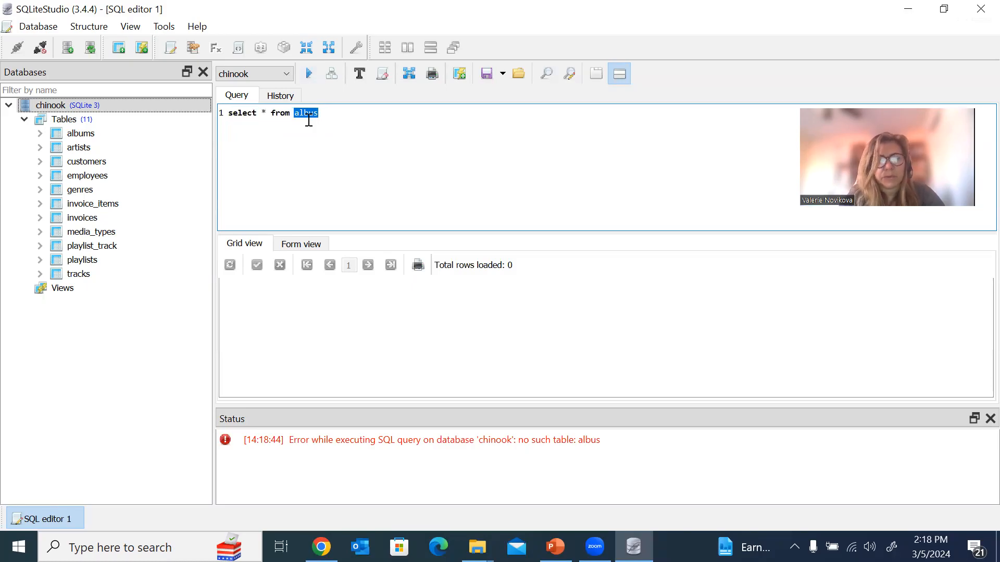
pyautogui.write('albu')
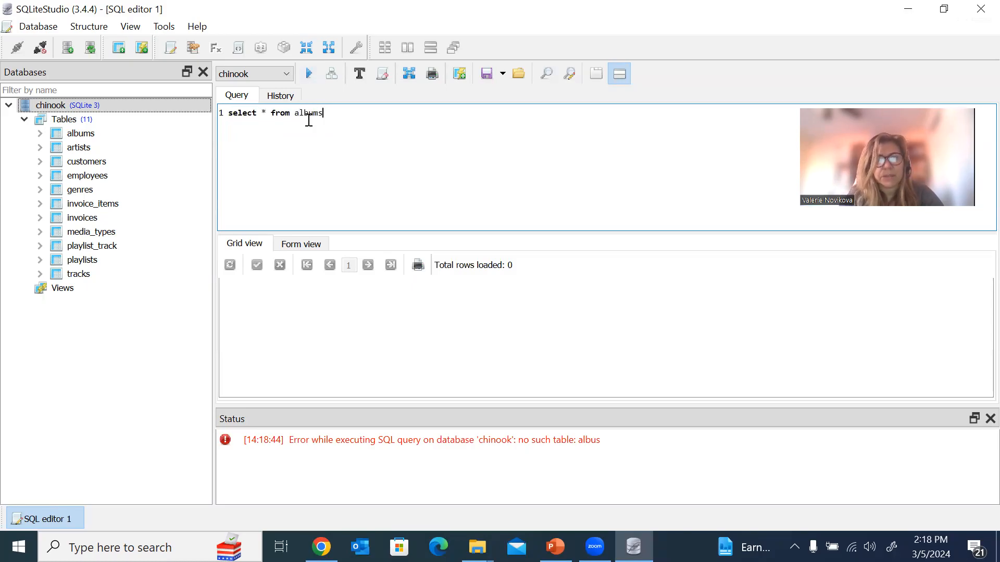
pyautogui.click(308, 75)
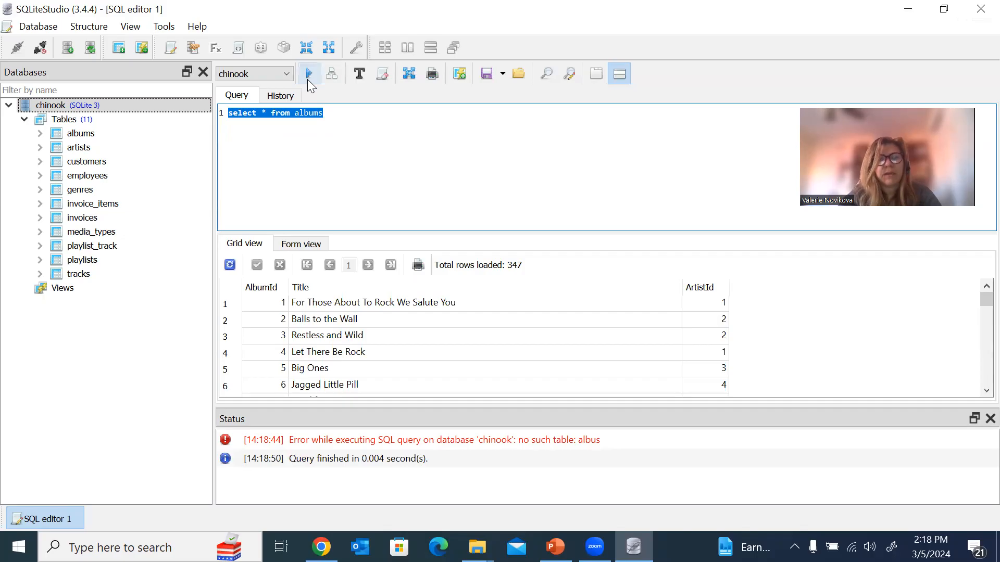
pyautogui.click(350, 182)
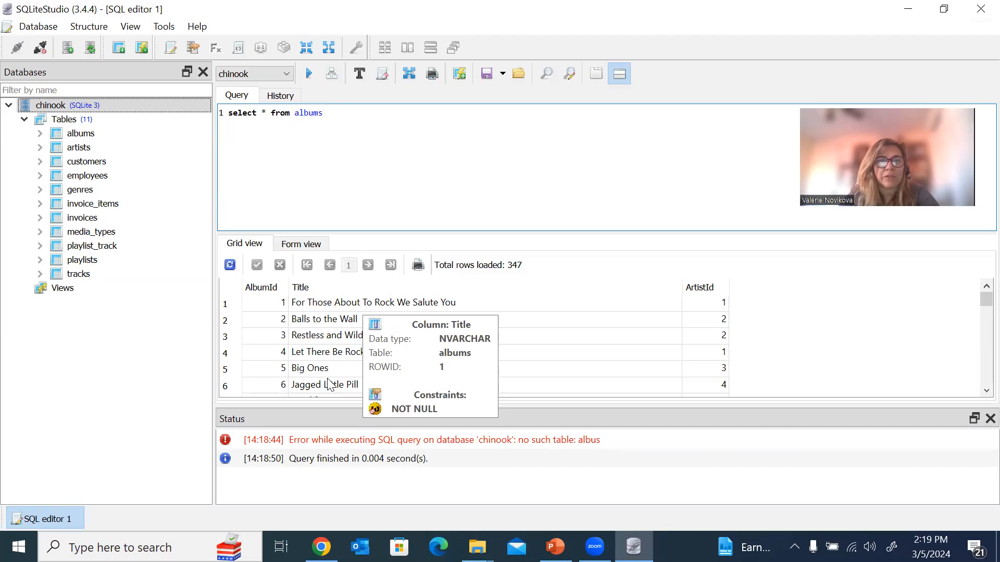
pyautogui.scroll(-4, 334, 387)
pyautogui.scroll(-20, 334, 387)
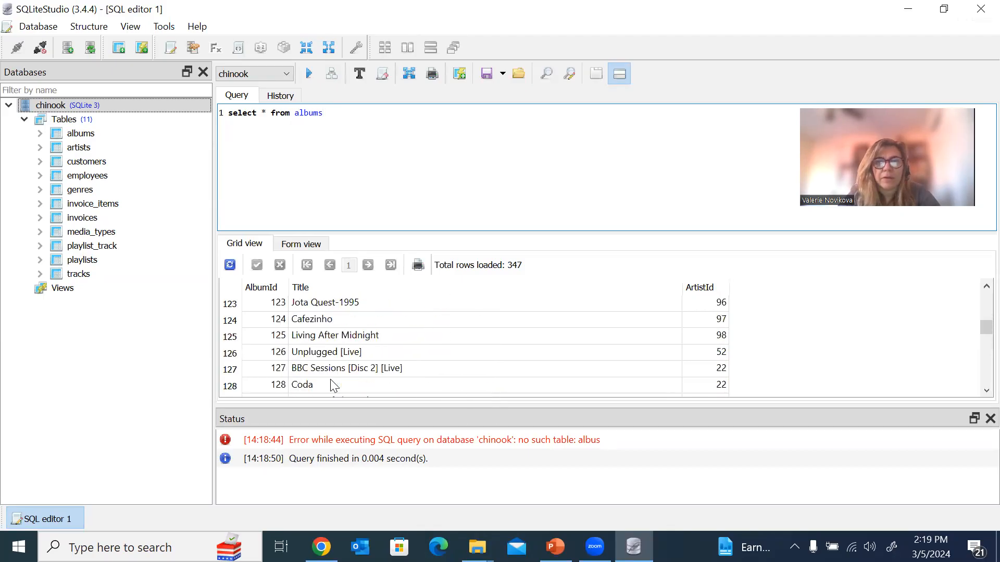
pyautogui.scroll(-17, 333, 387)
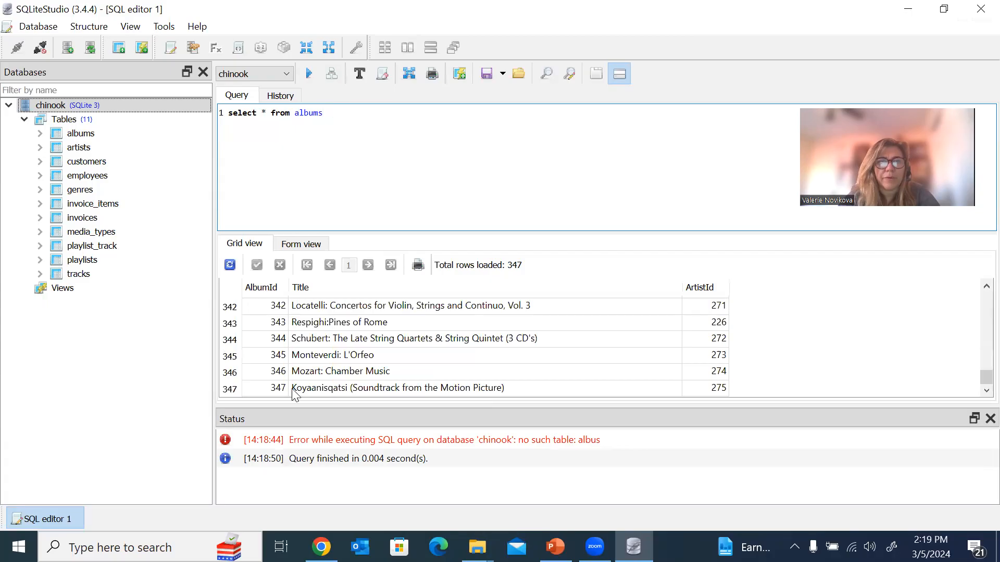
pyautogui.scroll(20, 388, 363)
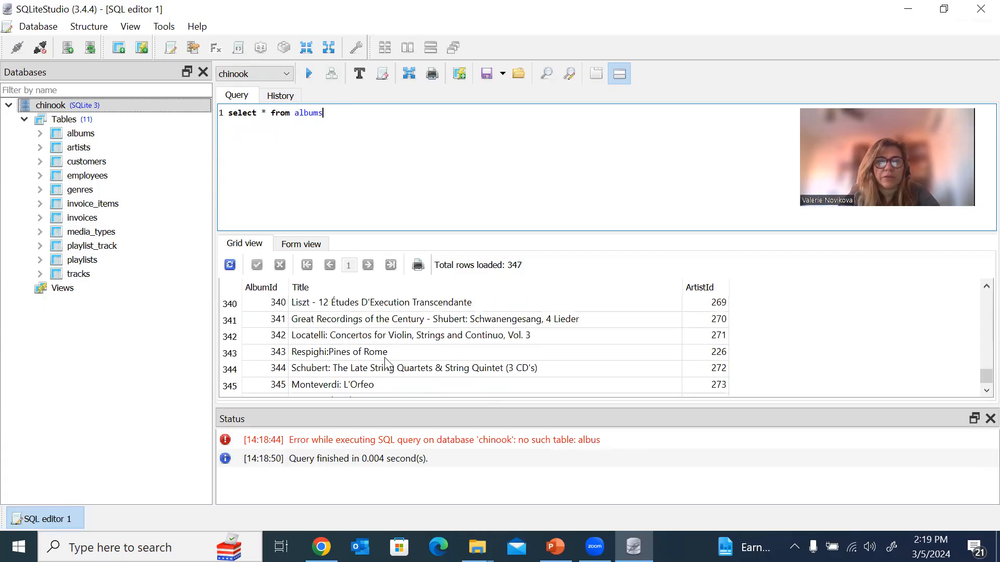
pyautogui.scroll(20, 387, 363)
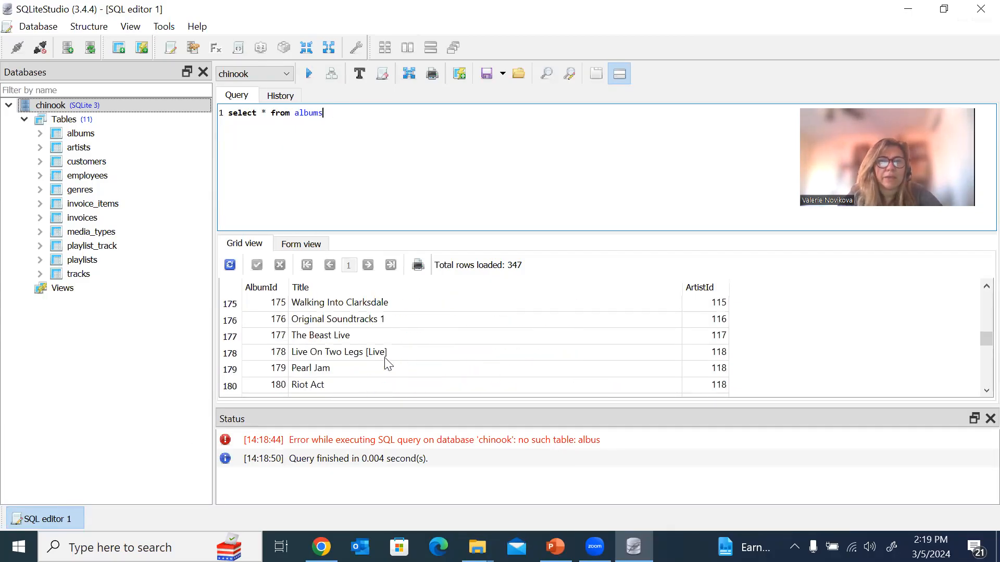
pyautogui.scroll(20, 388, 364)
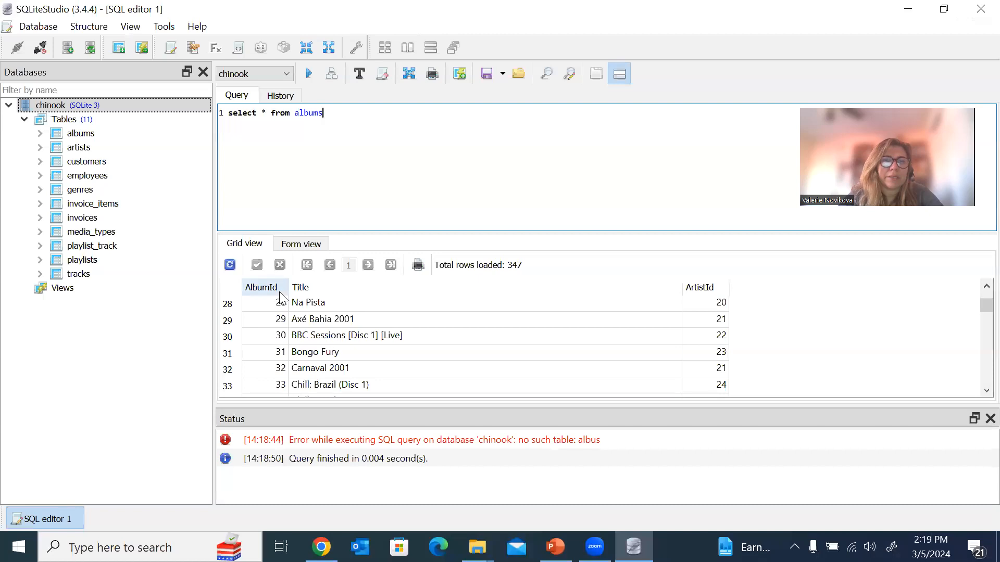
pyautogui.click(295, 246)
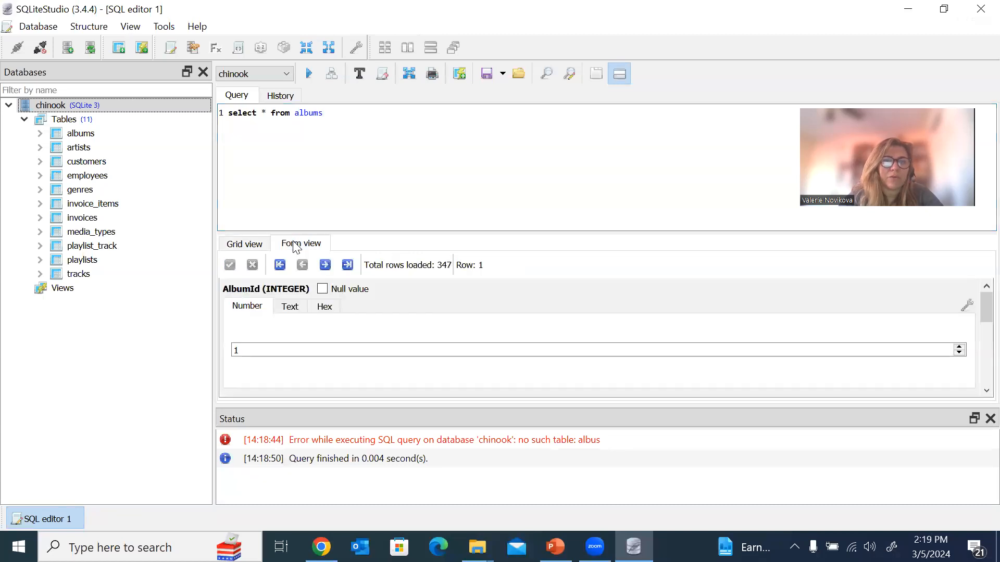
pyautogui.scroll(-4, 331, 330)
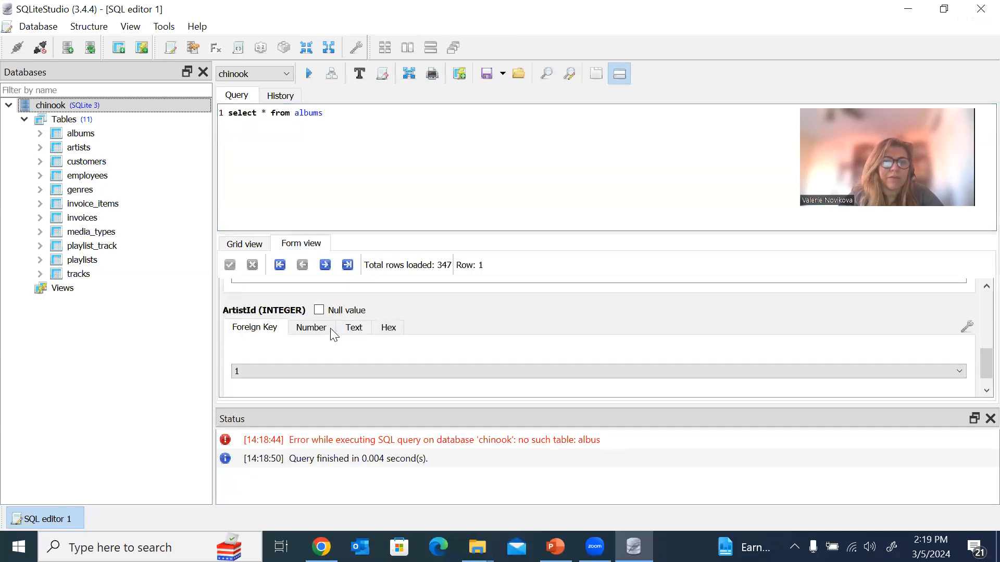
pyautogui.scroll(3, 334, 335)
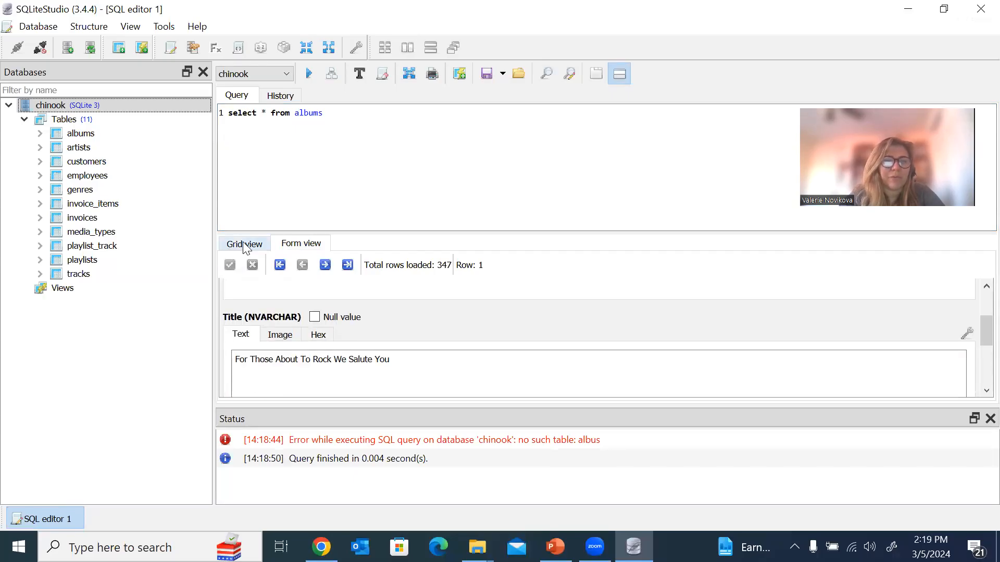
pyautogui.click(240, 244)
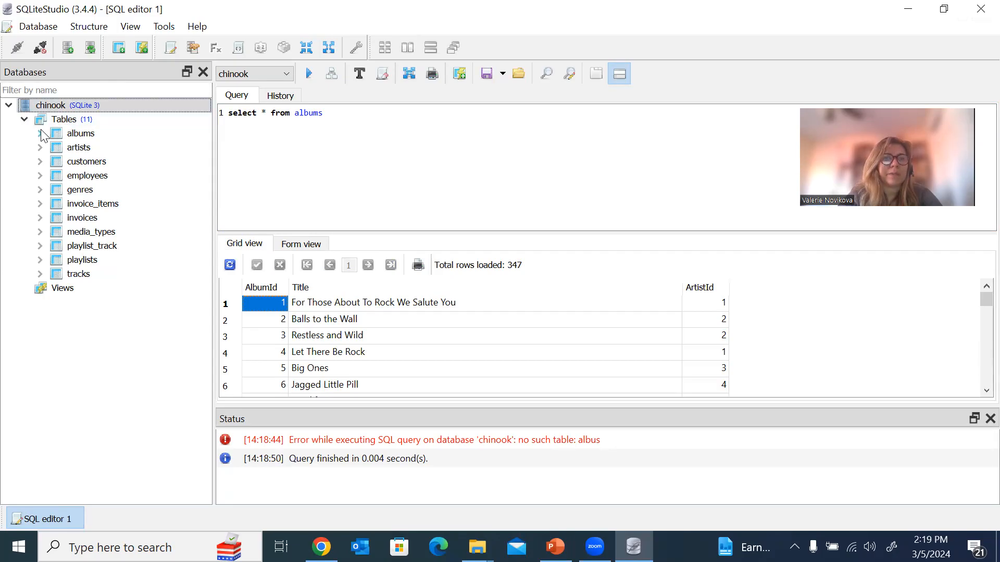
pyautogui.moveTo(72, 137)
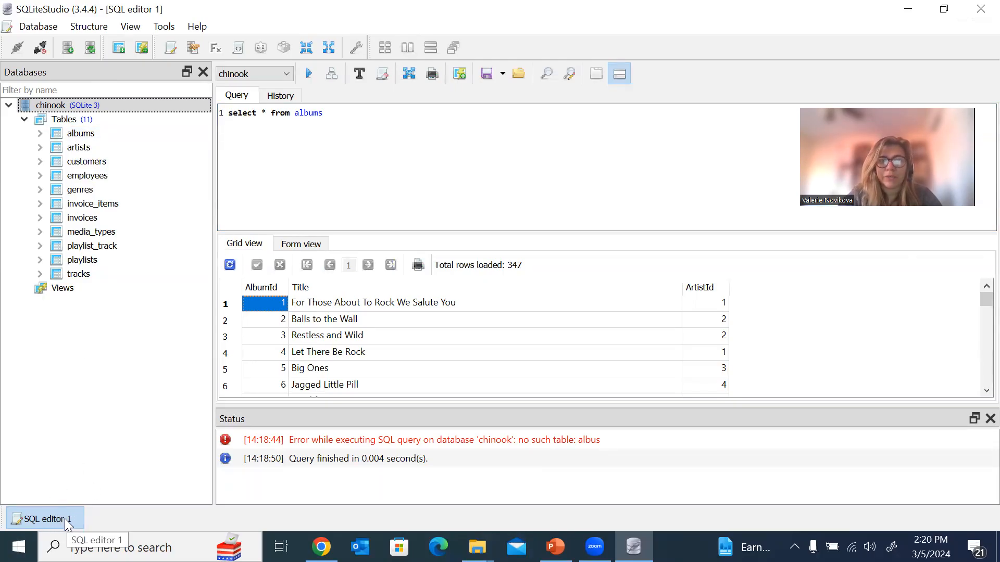
# Generate a SELECT query for the albums table in a new editor.
pyautogui.click(78, 138)
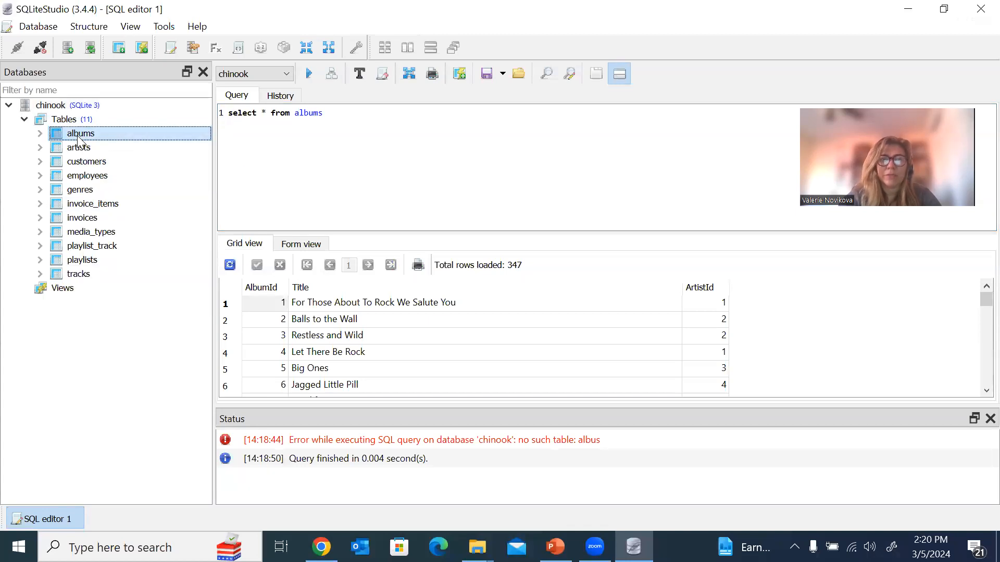
pyautogui.rightClick(79, 140)
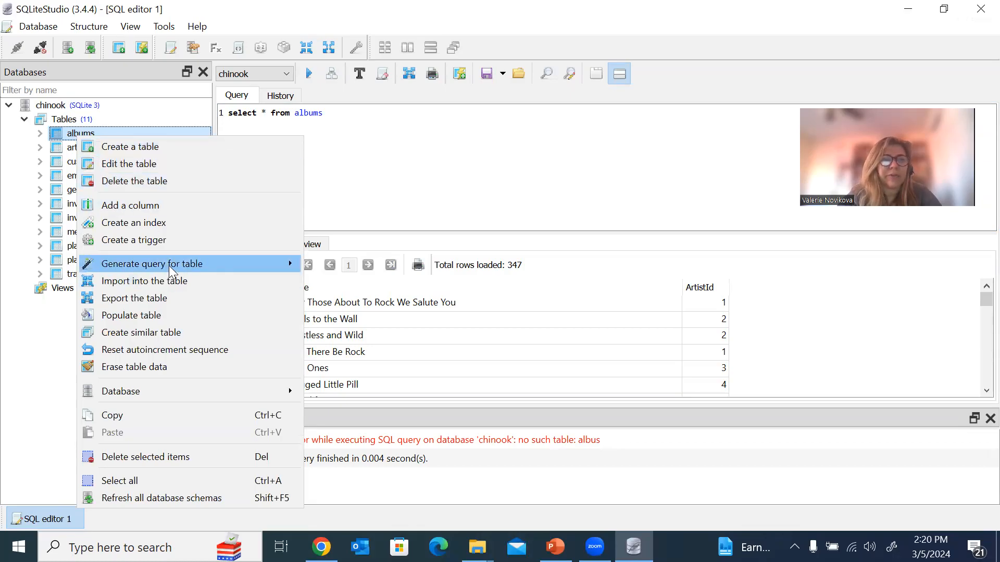
pyautogui.moveTo(168, 269)
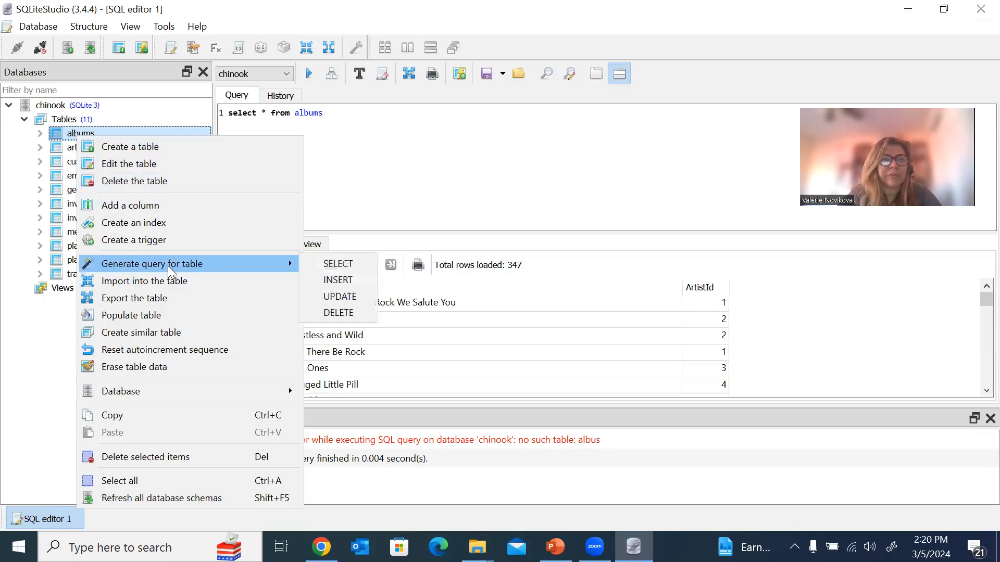
pyautogui.click(324, 262)
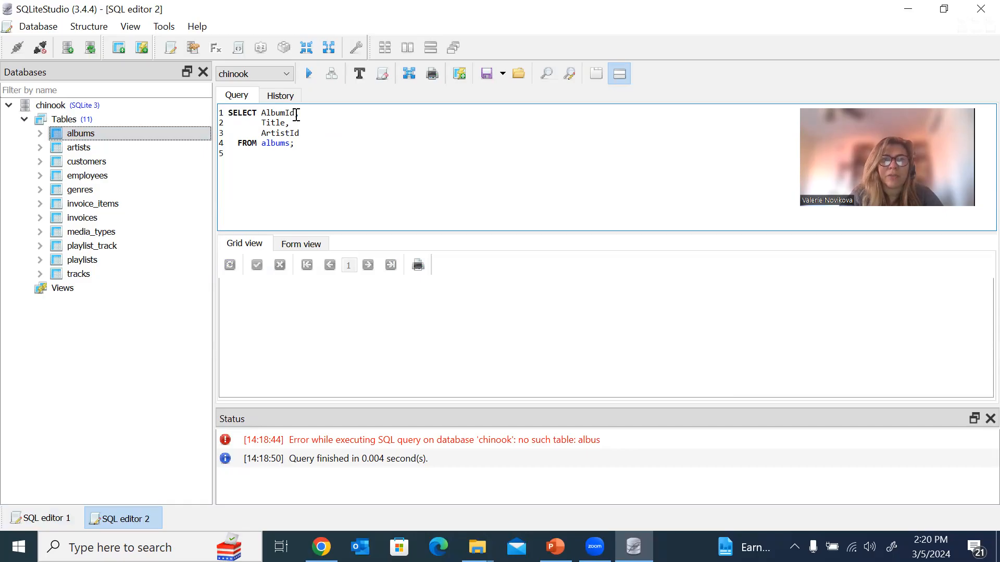
# Delete the Title and ArtistId columns and run SELECT AlbumId FROM albums, listing 347 rows.
pyautogui.moveTo(297, 115); pyautogui.dragTo(312, 132)
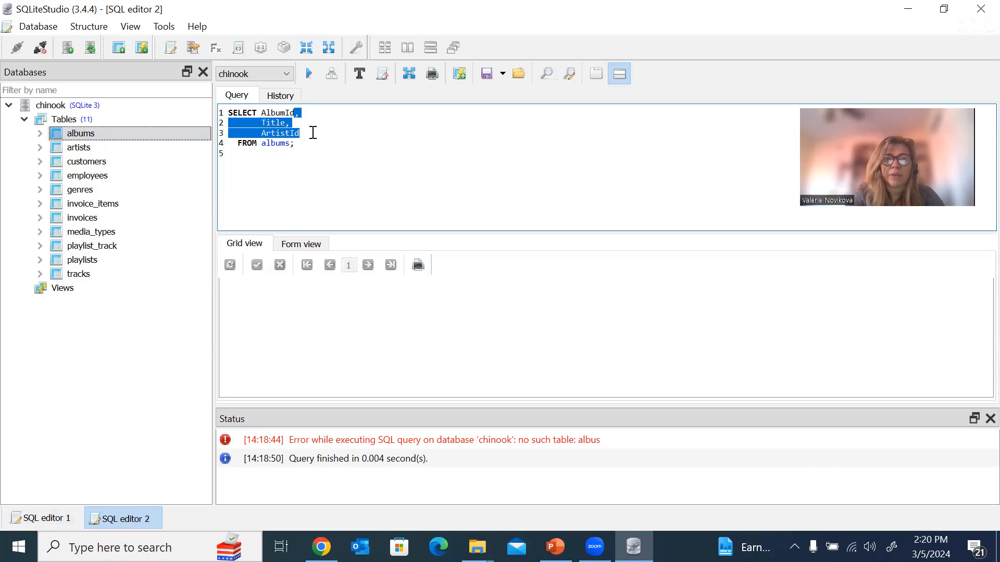
pyautogui.press('Delete')
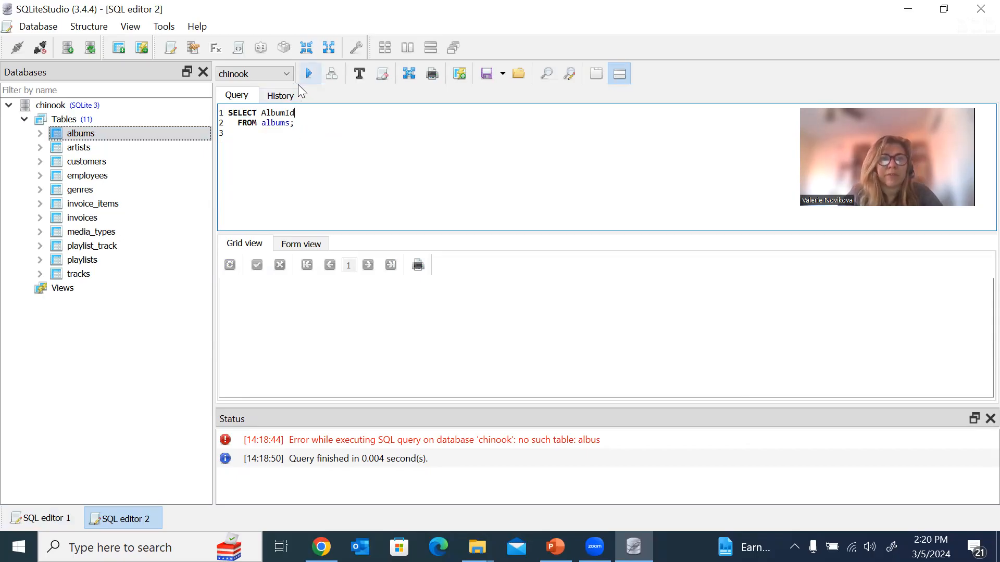
pyautogui.click(308, 74)
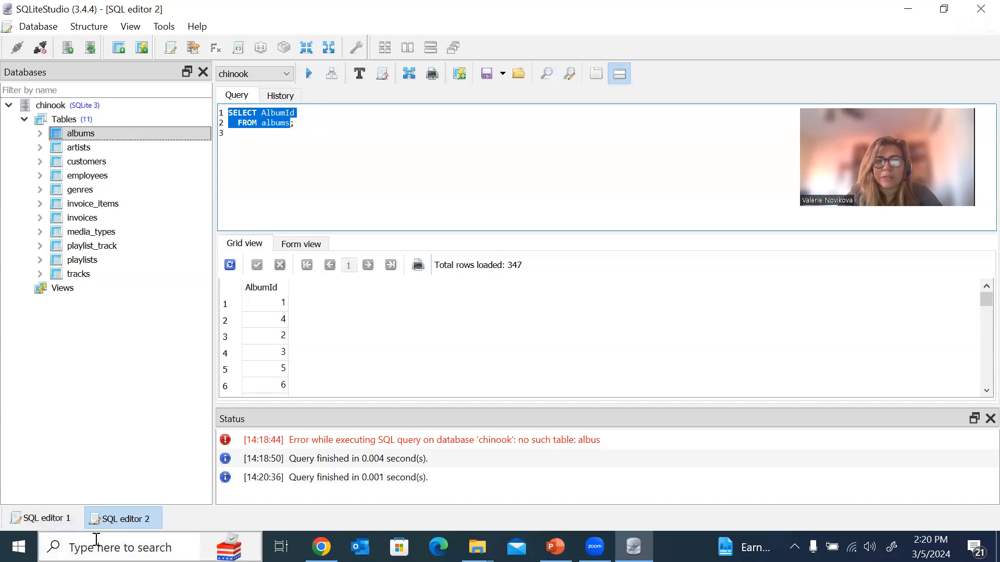
pyautogui.click(43, 519)
pyautogui.click(132, 519)
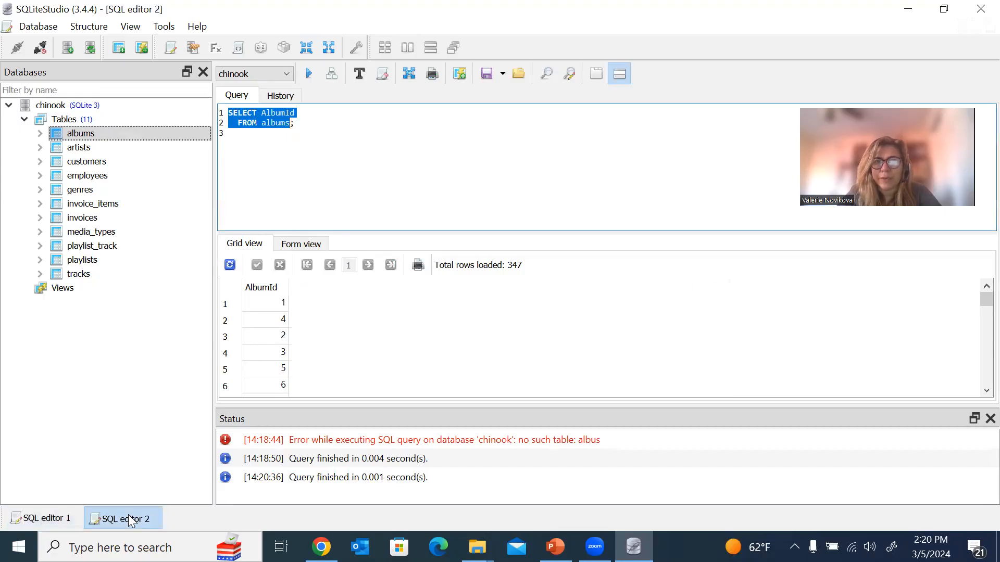
pyautogui.click(75, 136)
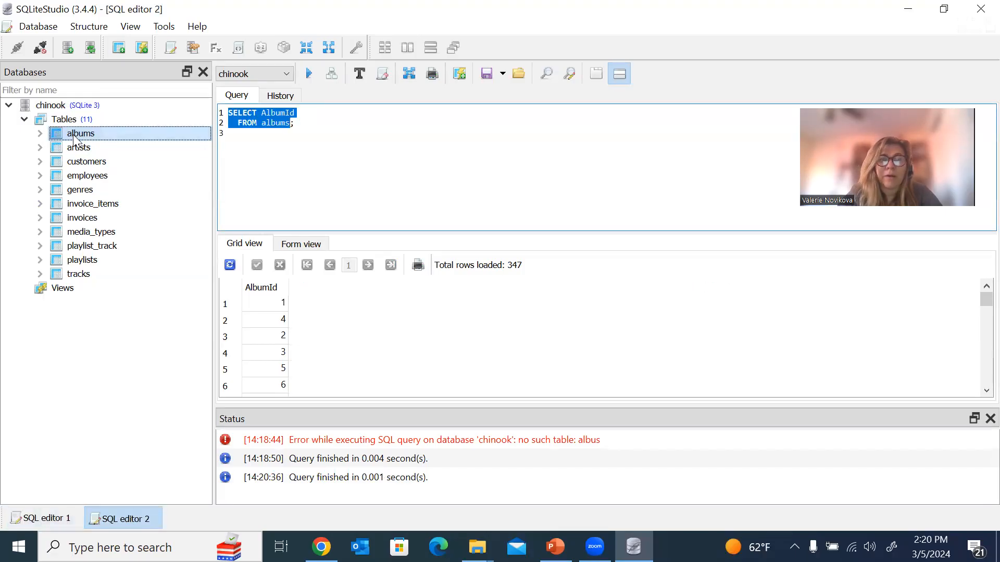
# Generate an UPDATE albums template setting AlbumId, Title and ArtistId with a WHERE clause.
pyautogui.rightClick(75, 137)
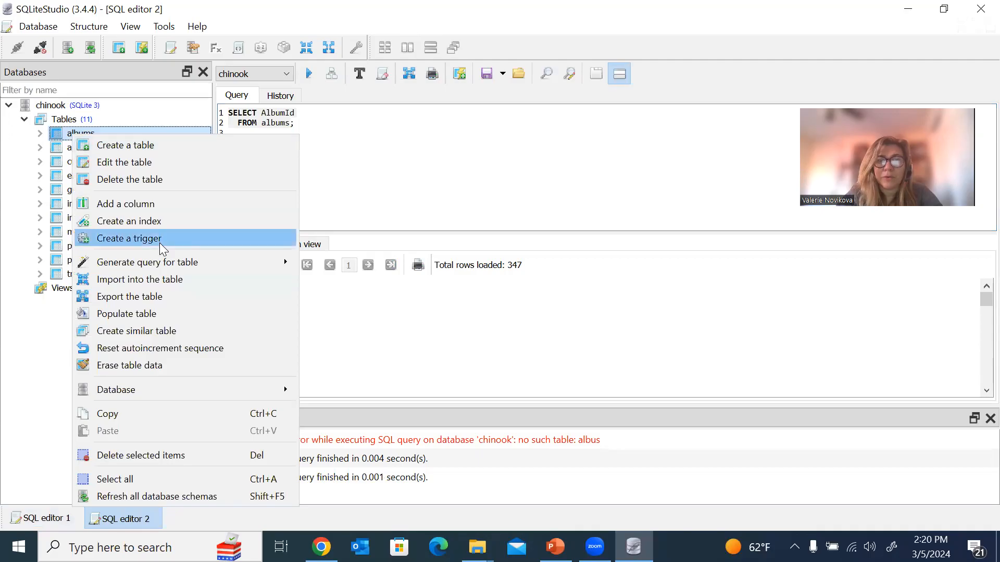
pyautogui.moveTo(257, 263)
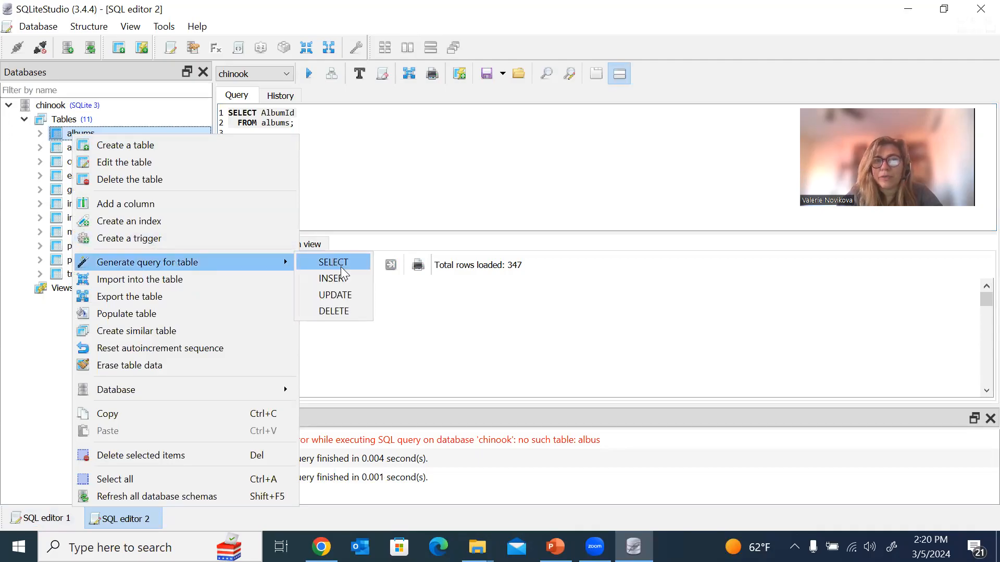
pyautogui.click(345, 296)
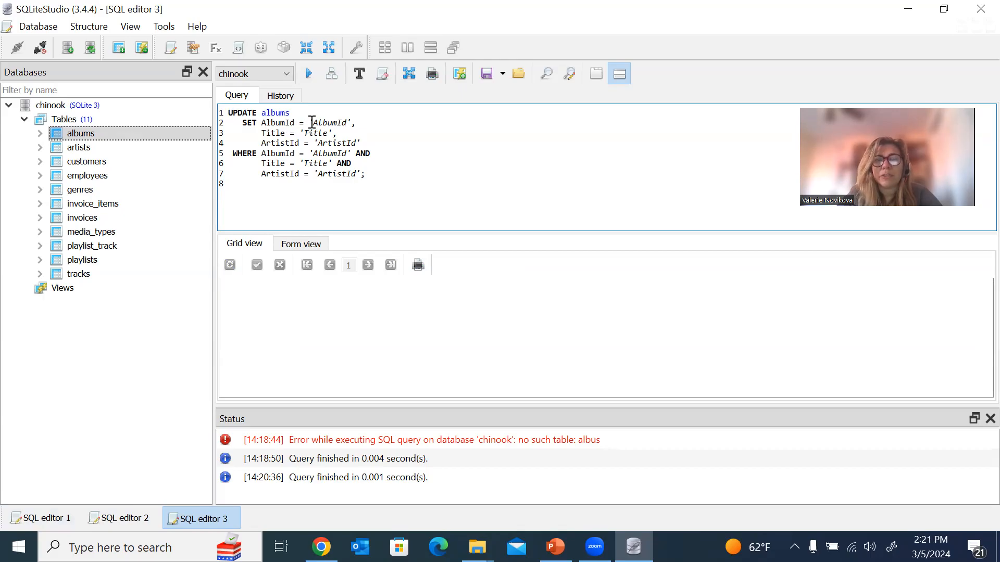
# Edit the statement to UPDATE albums SET AlbumId = 1000 WHERE AlbumId = 344.
pyautogui.moveTo(313, 123); pyautogui.dragTo(349, 123)
pyautogui.press('BackSpace')
pyautogui.press('BackSpace')
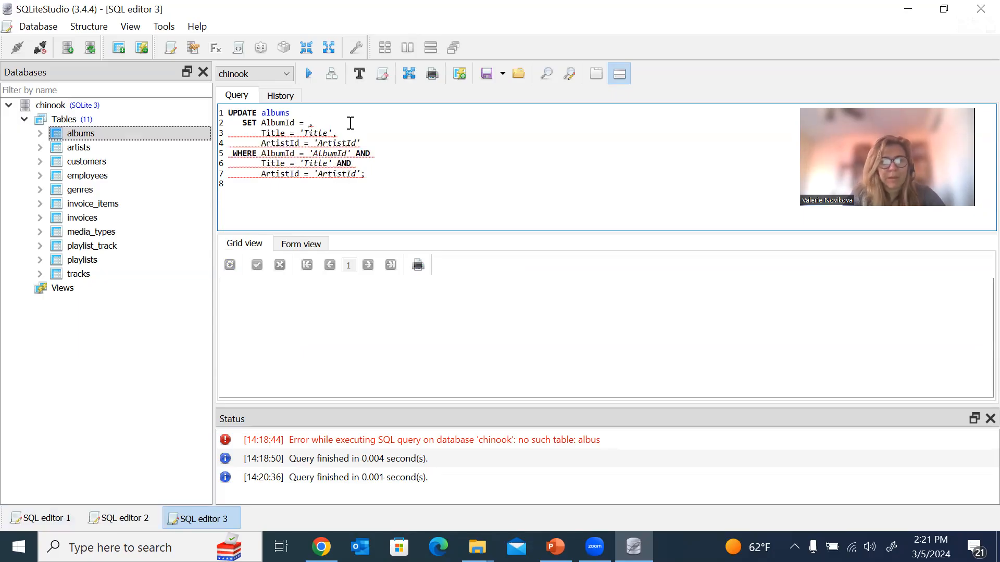
pyautogui.write('1000')
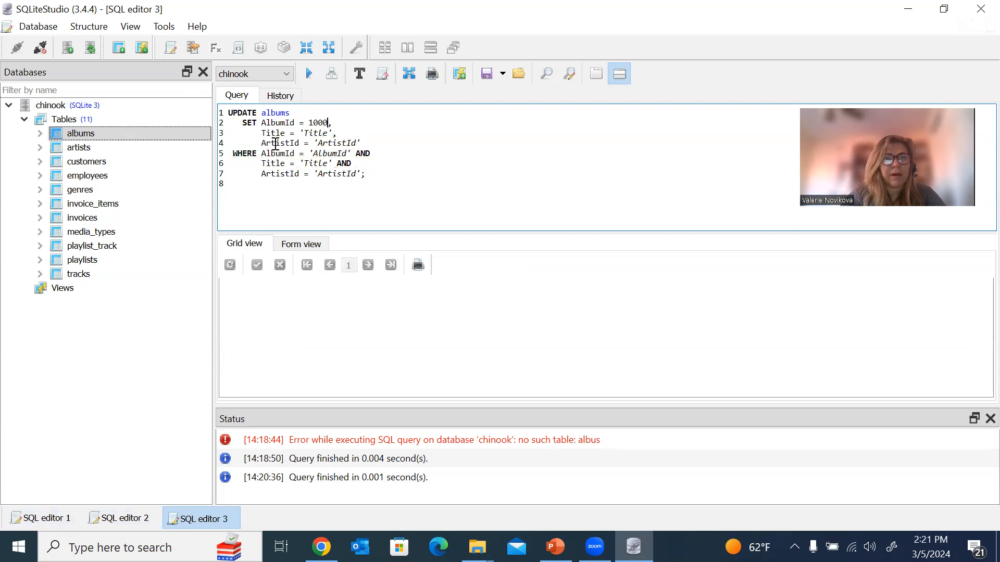
pyautogui.moveTo(261, 133); pyautogui.dragTo(382, 163)
pyautogui.press('Delete')
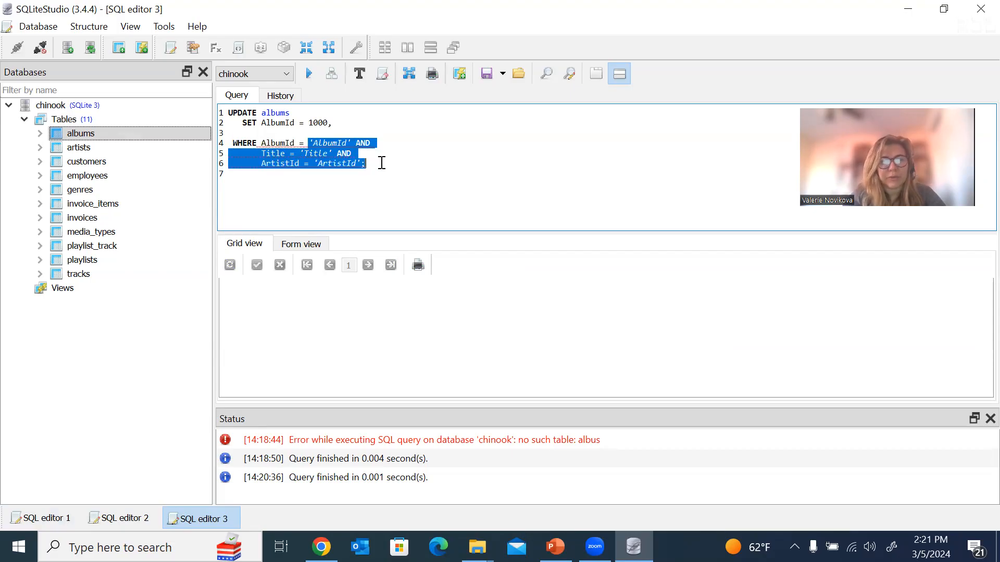
pyautogui.write('344')
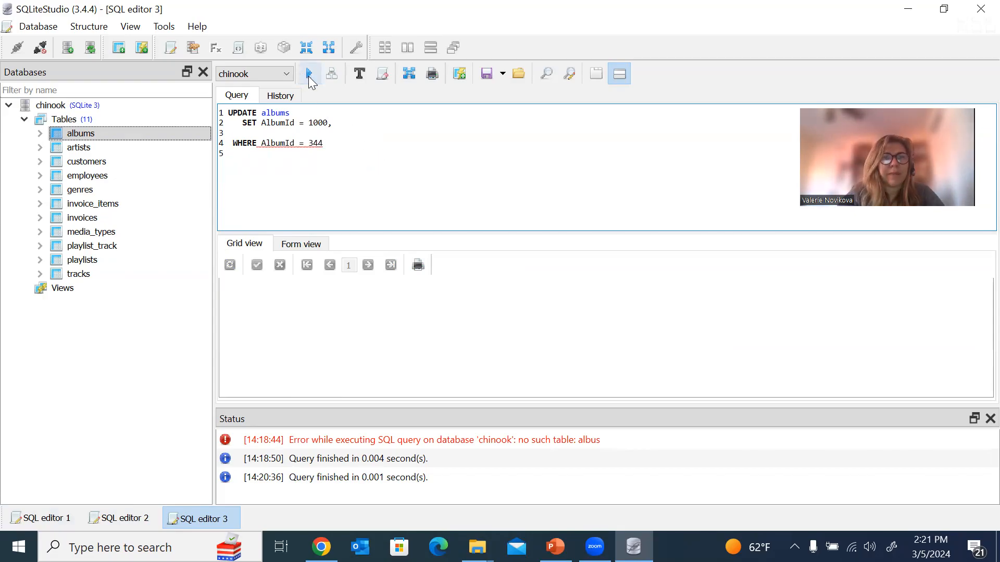
pyautogui.click(341, 125)
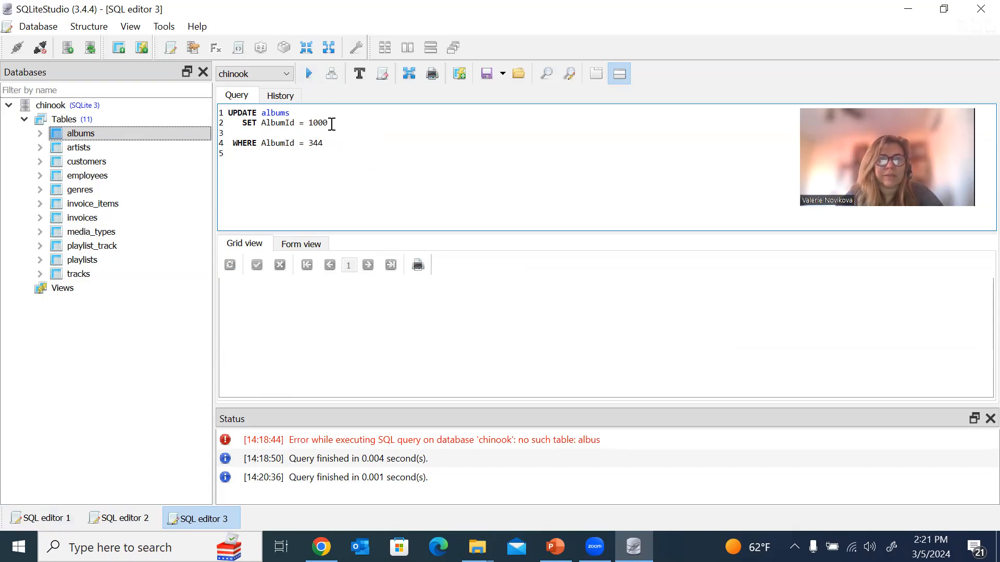
# Run the update, which fails with FOREIGN KEY constraint failed, then expand the albums table.
pyautogui.click(309, 75)
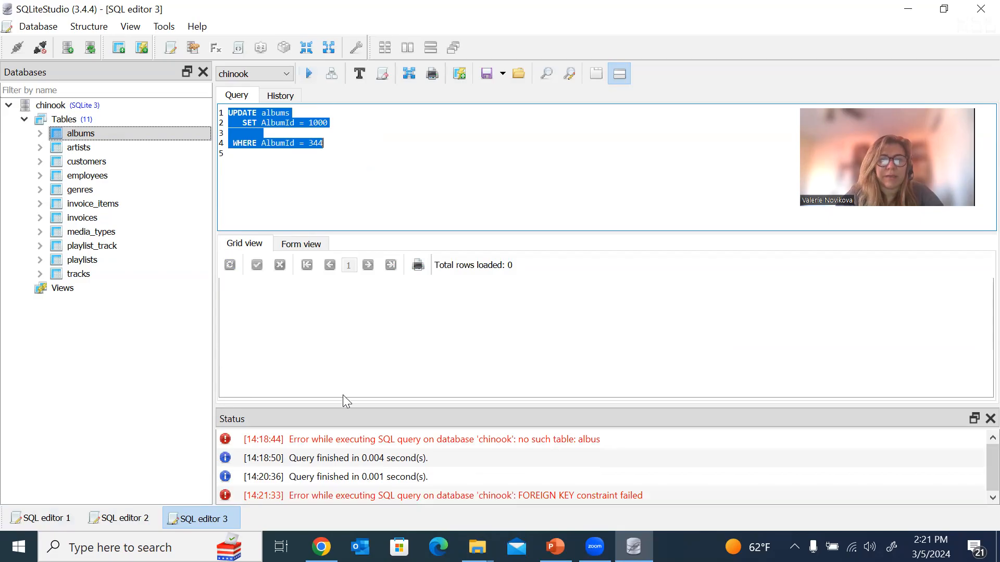
pyautogui.click(348, 457)
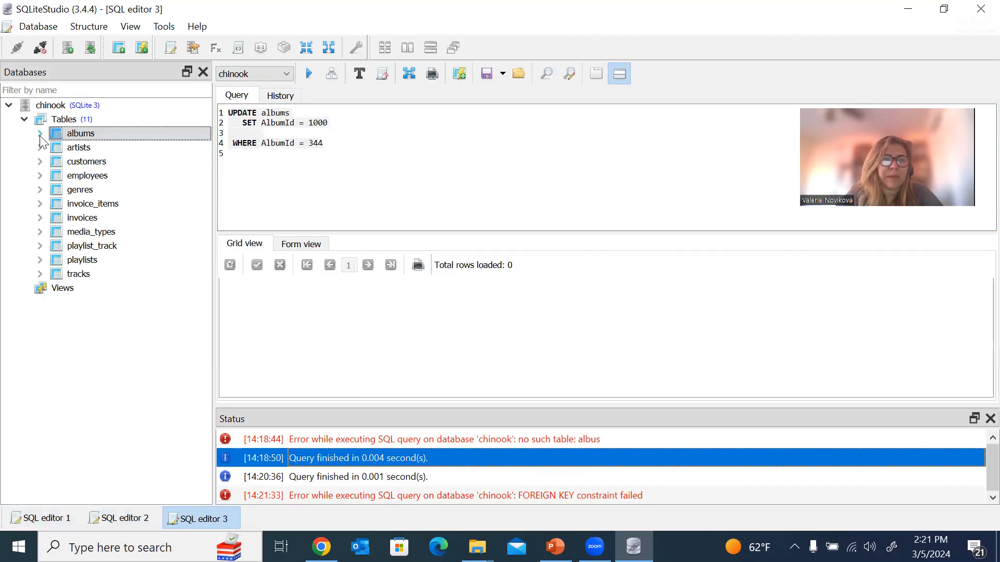
pyautogui.doubleClick(88, 135)
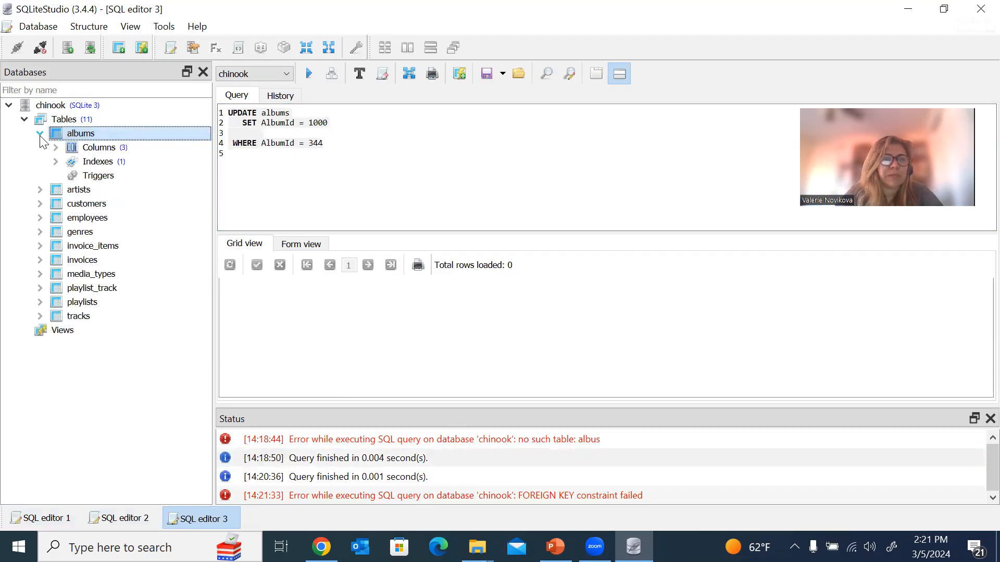
# Generate an INSERT for albums with AlbumId 500 and Title 'Test', and run it.
pyautogui.rightClick(89, 136)
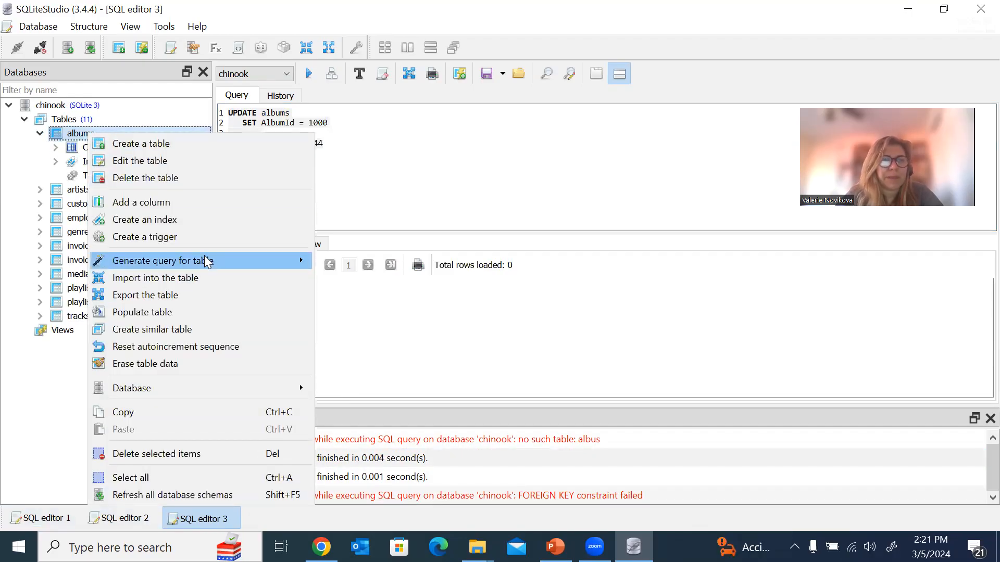
pyautogui.moveTo(210, 262)
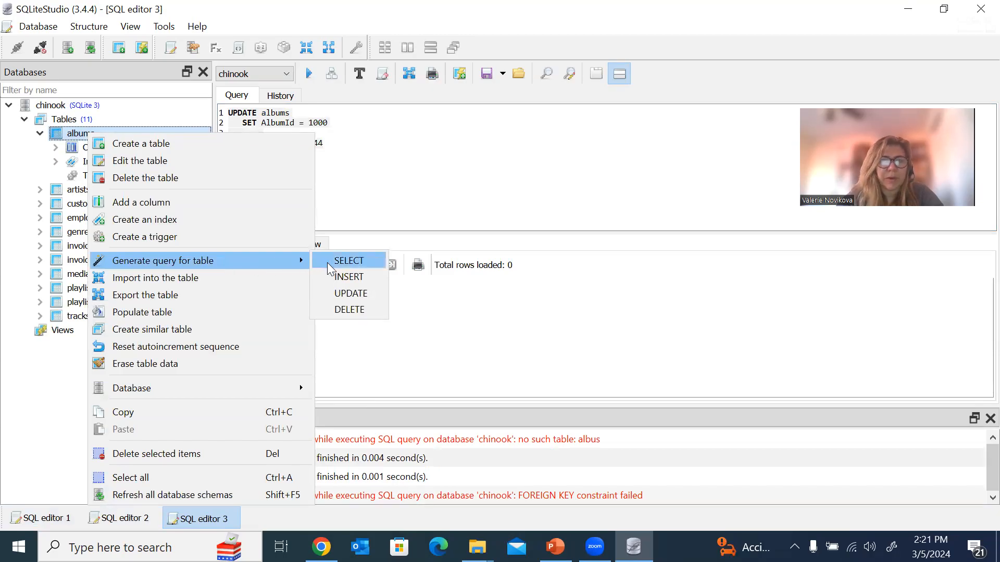
pyautogui.click(355, 279)
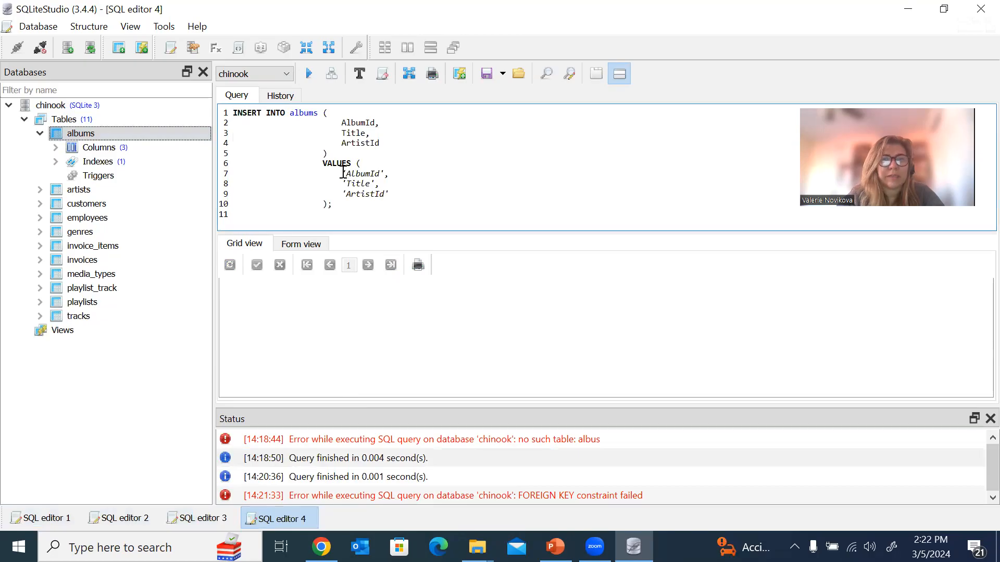
pyautogui.moveTo(342, 173); pyautogui.dragTo(386, 173)
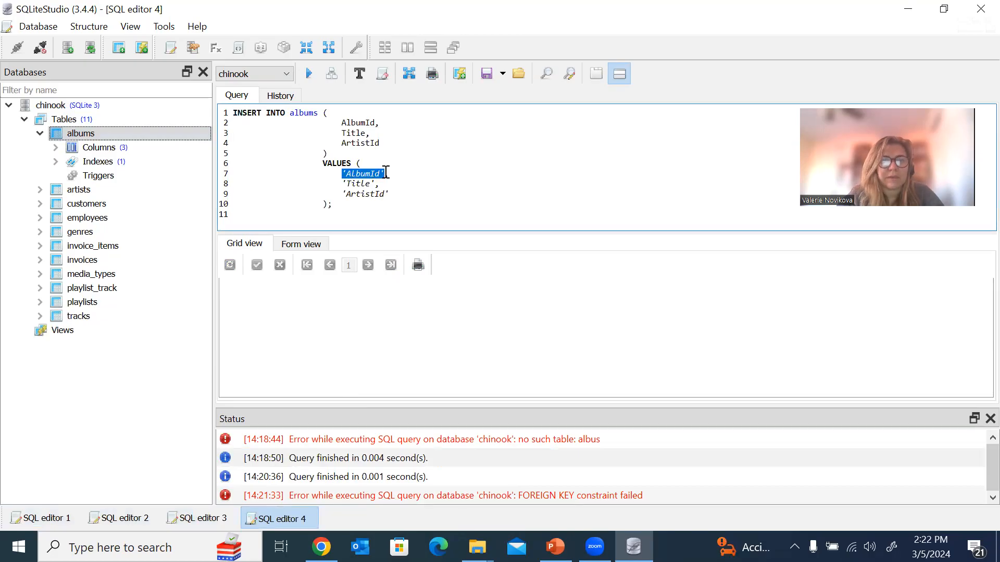
pyautogui.write('500,')
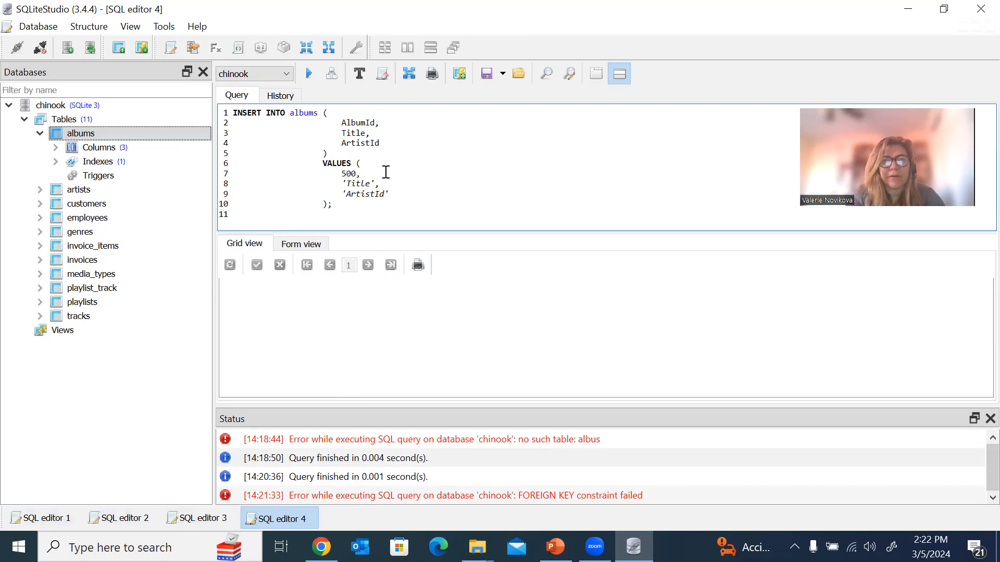
pyautogui.moveTo(344, 184); pyautogui.dragTo(376, 184)
pyautogui.write(';t')
pyautogui.press('BackSpace')
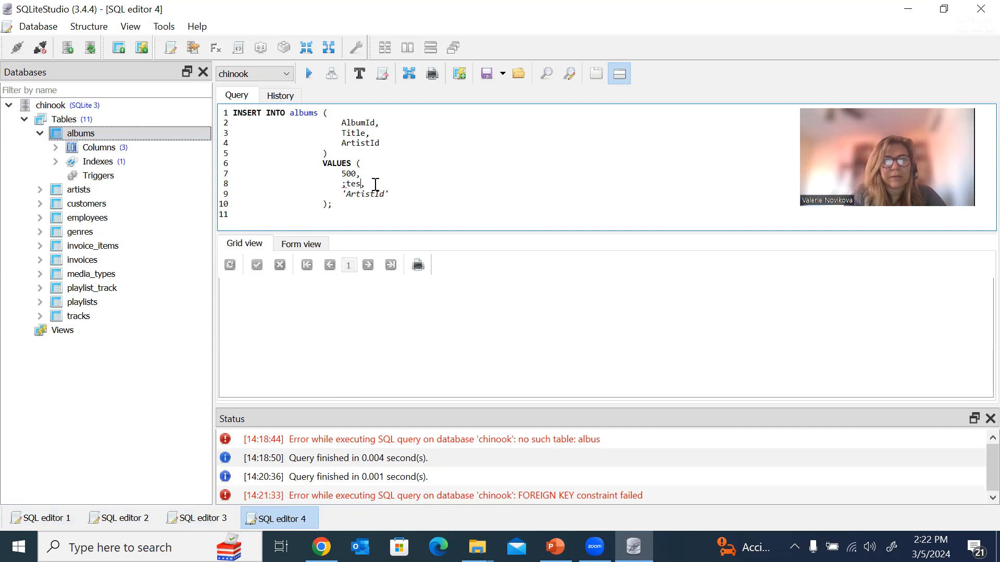
pyautogui.write("'Test")
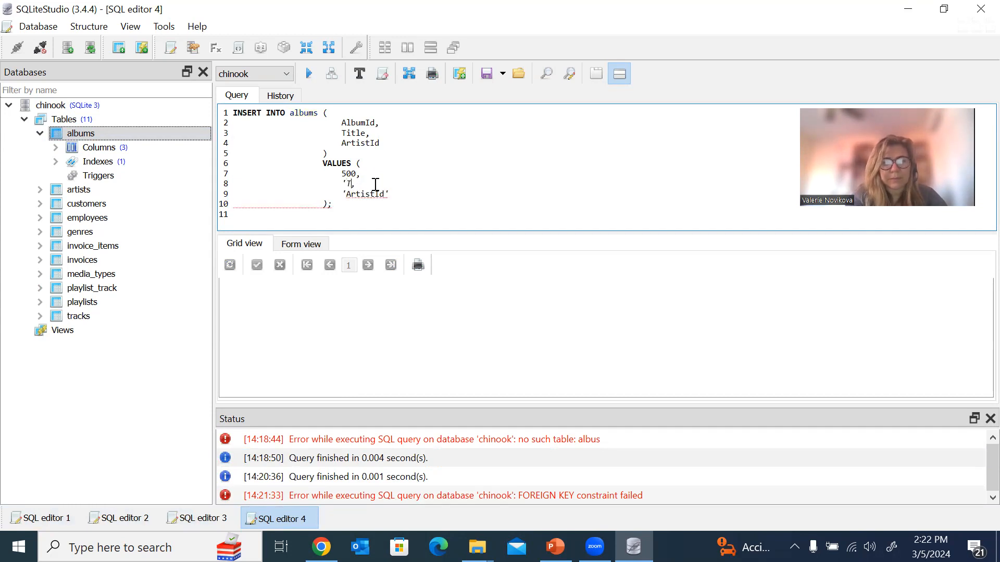
pyautogui.write("'")
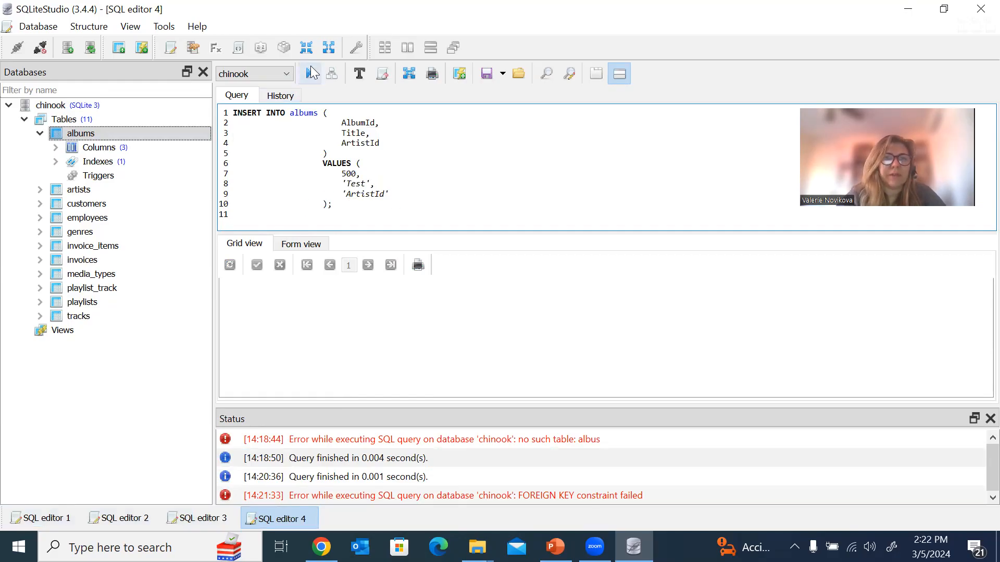
pyautogui.click(311, 73)
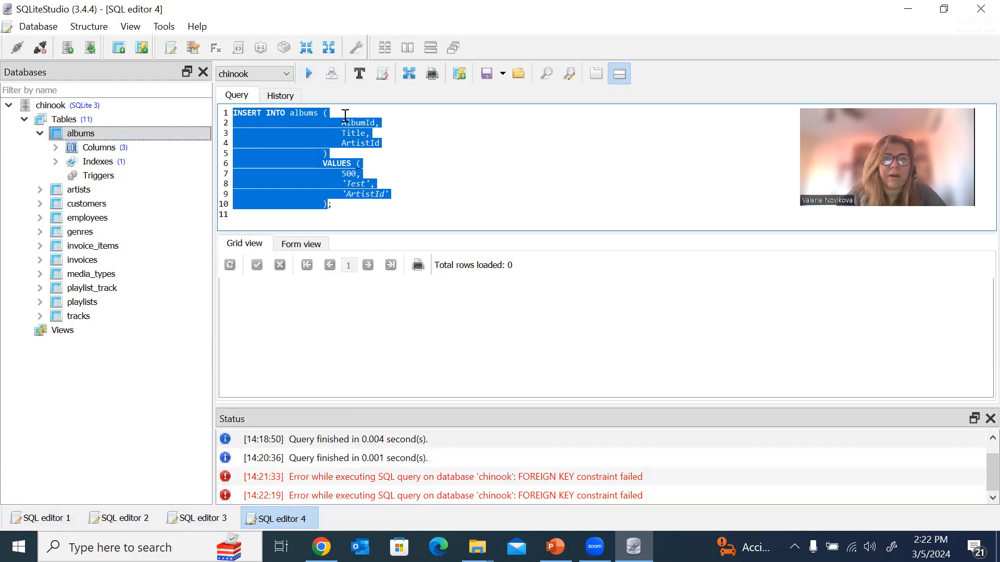
pyautogui.click(397, 209)
# Remove AlbumId and the 500 value, then rerun the insert; it fails a FOREIGN KEY constraint.
pyautogui.moveTo(342, 119); pyautogui.dragTo(382, 120)
pyautogui.press('BackSpace')
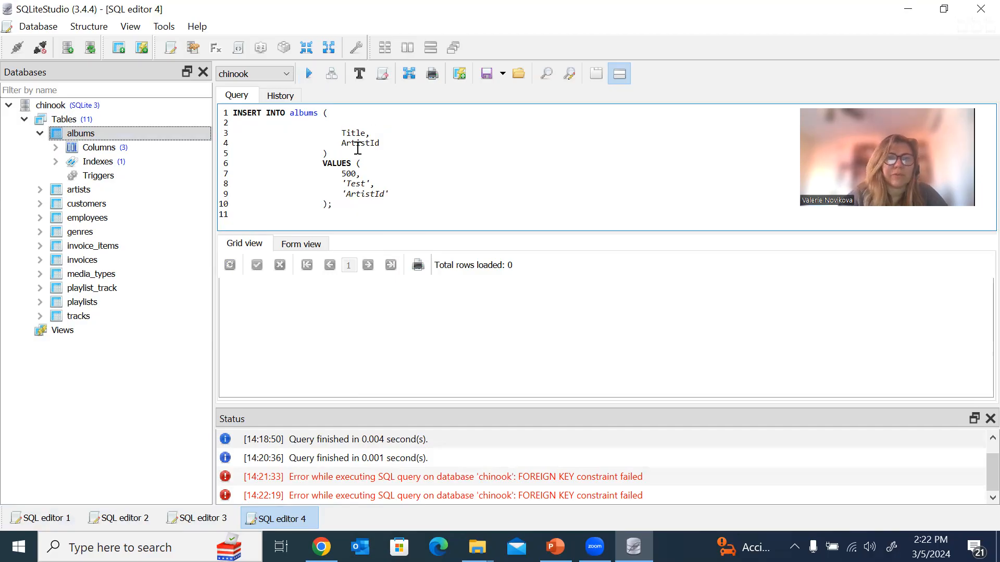
pyautogui.rightClick(354, 174)
pyautogui.click(338, 173)
pyautogui.moveTo(337, 173); pyautogui.dragTo(359, 173)
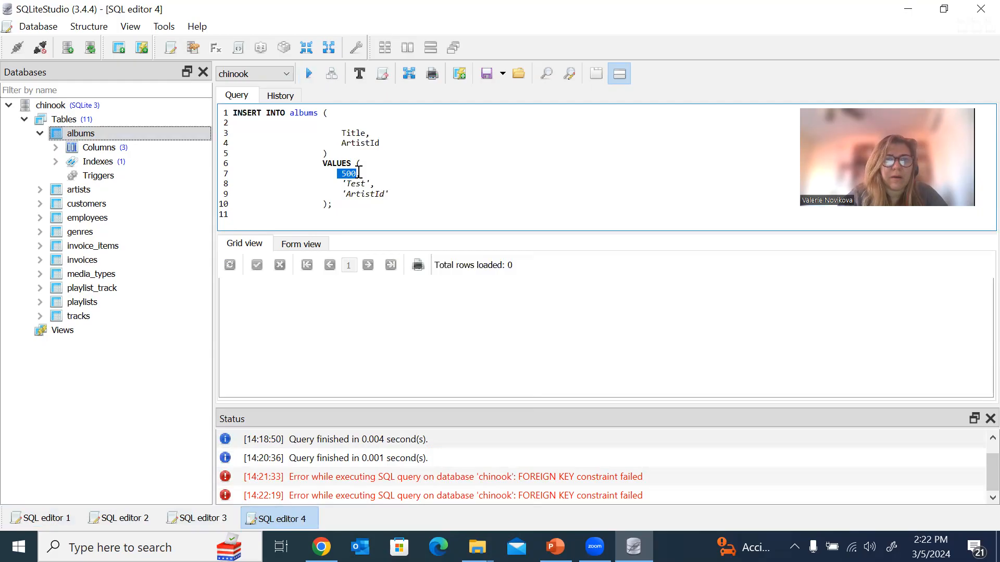
pyautogui.press('BackSpace')
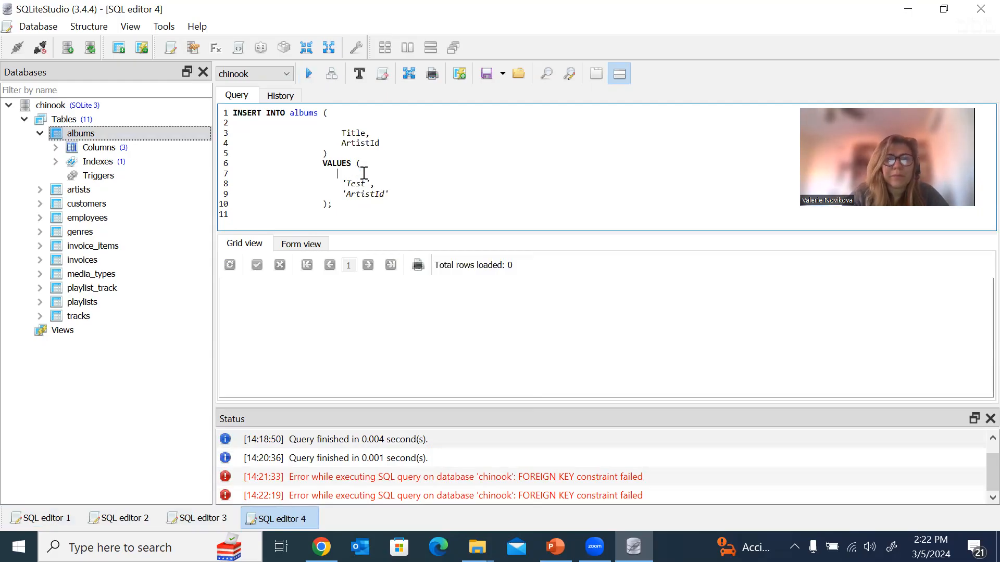
pyautogui.click(309, 74)
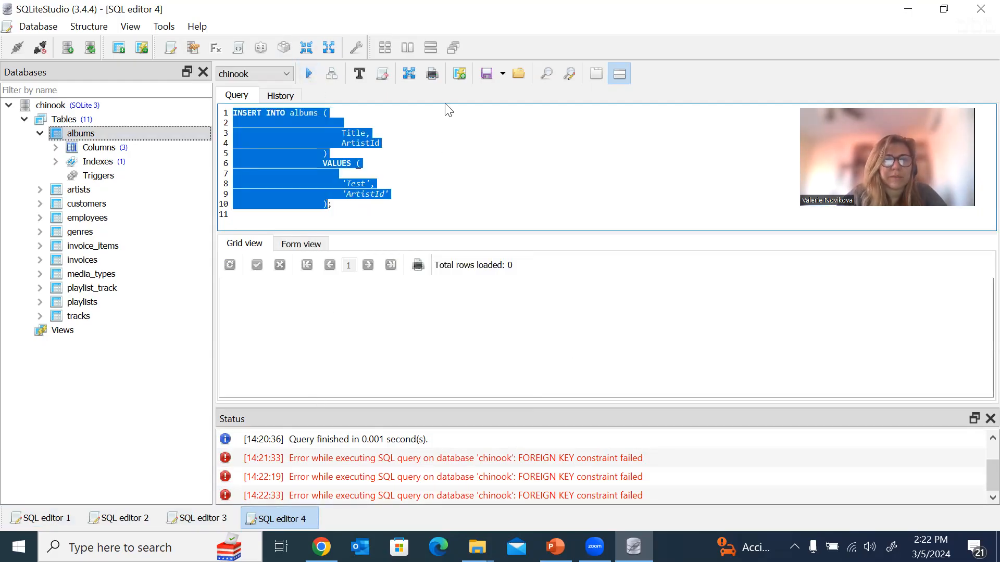
pyautogui.click(435, 187)
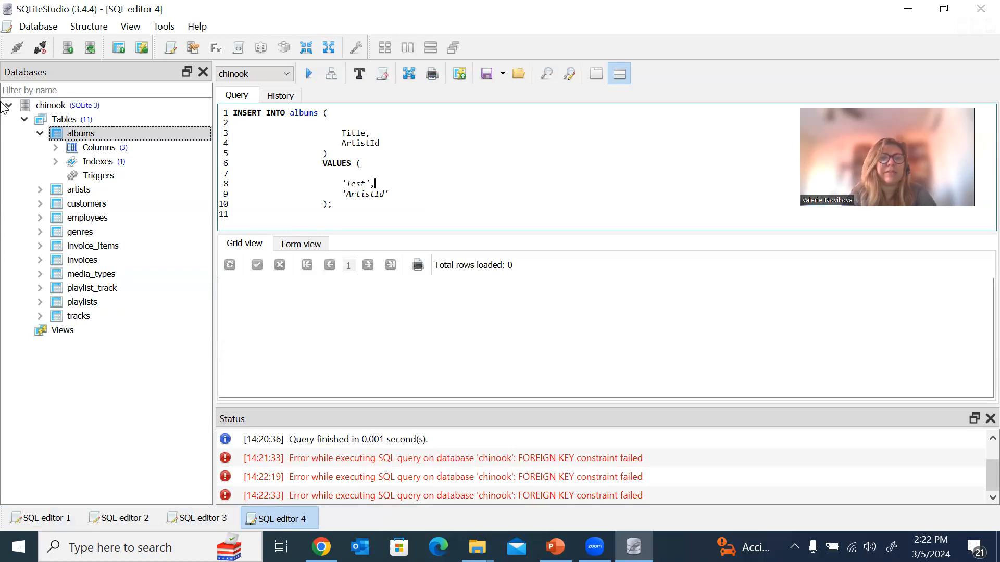
# Create a new table in chinook and name it test.
pyautogui.click(41, 134)
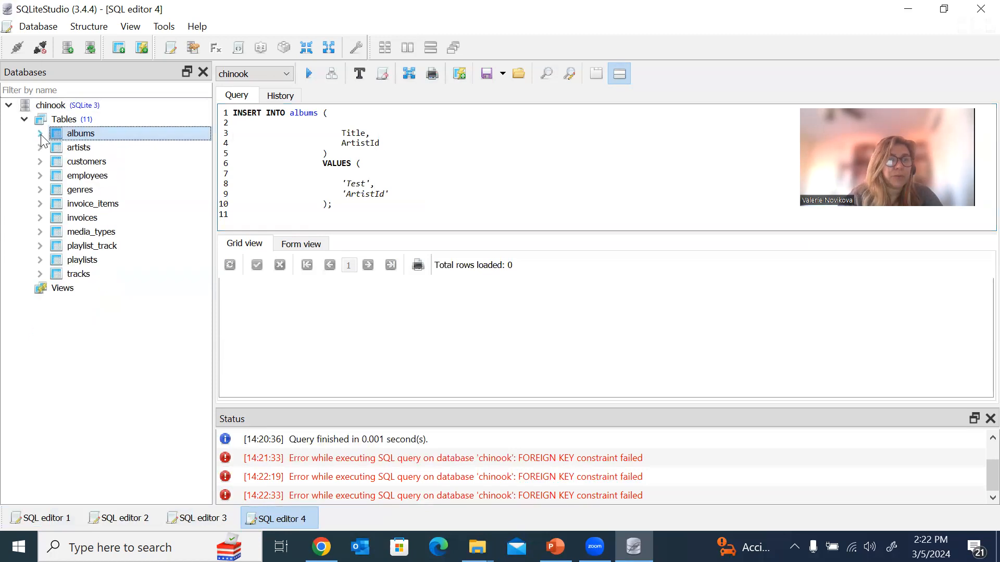
pyautogui.click(68, 123)
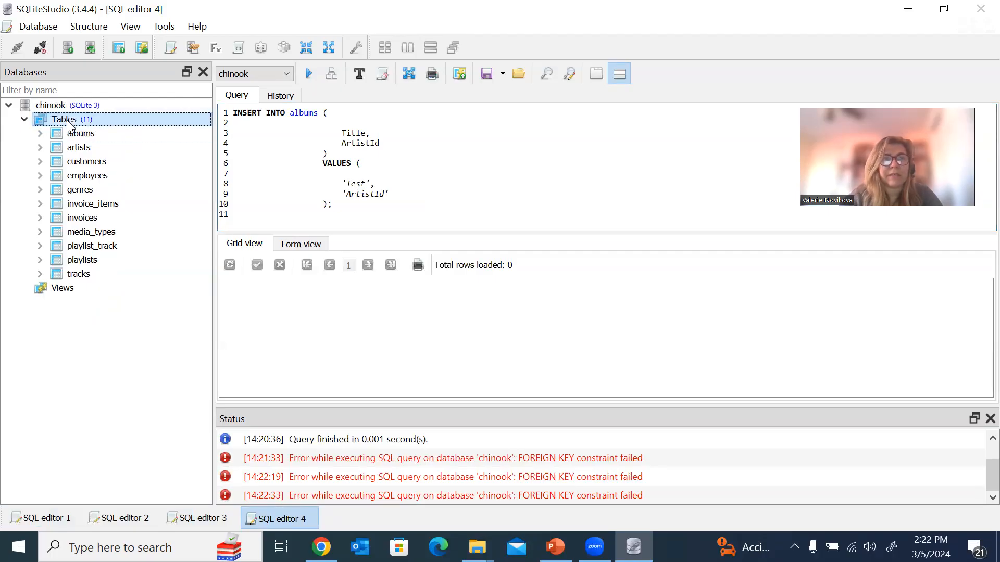
pyautogui.rightClick(68, 123)
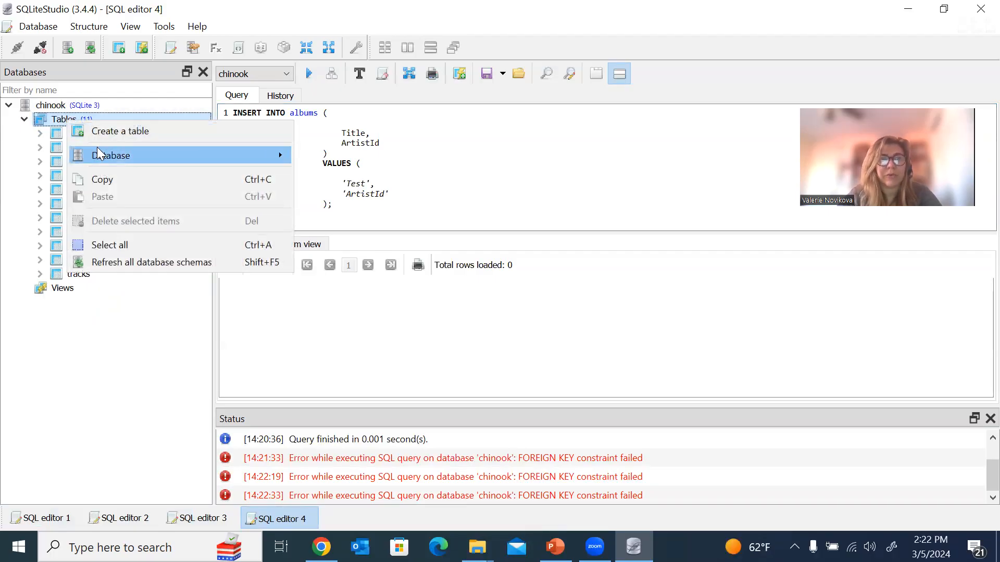
pyautogui.click(114, 133)
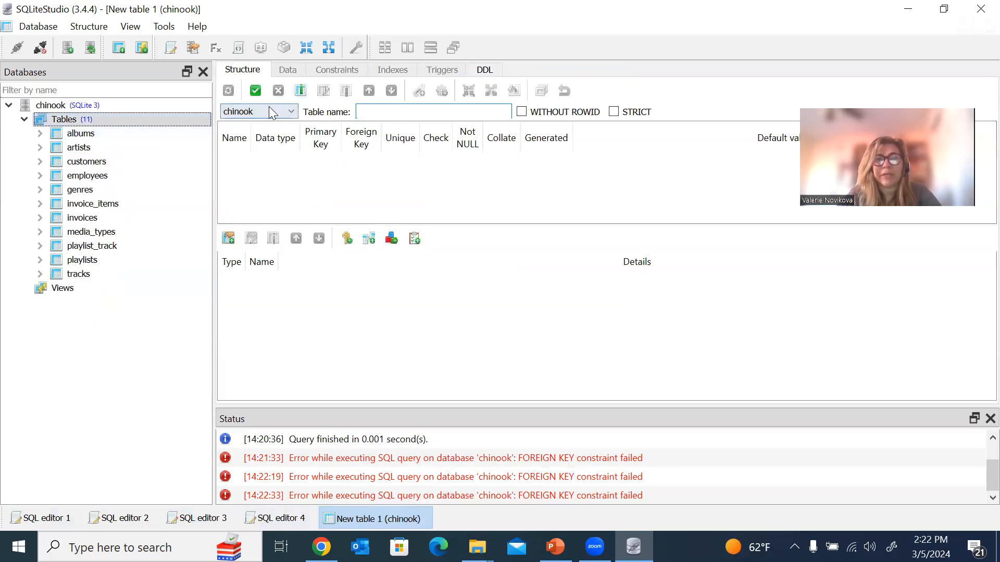
pyautogui.write('test')
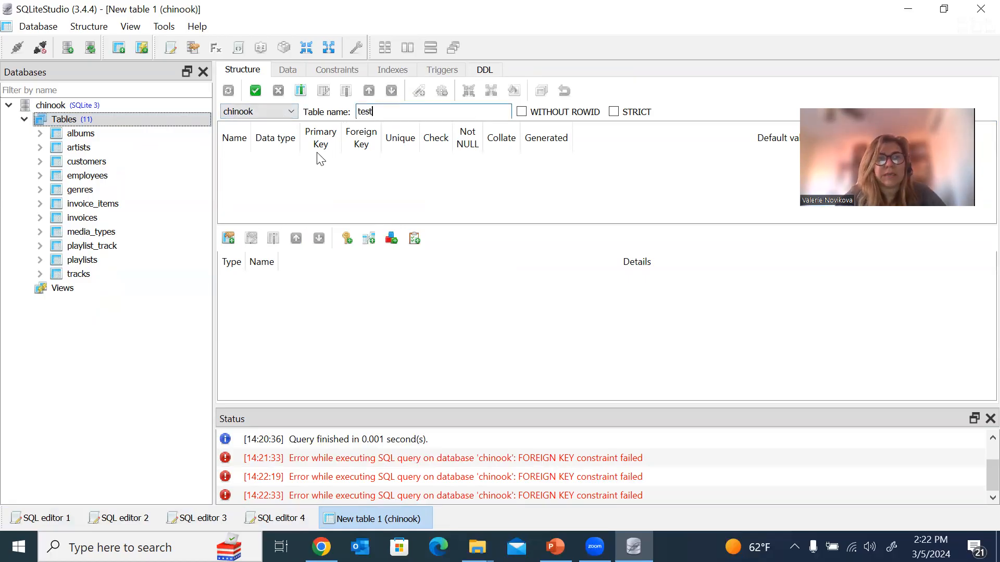
# Add an ID column of type INTEGER, set as primary key and NOT NULL.
pyautogui.click(300, 91)
pyautogui.write('ID')
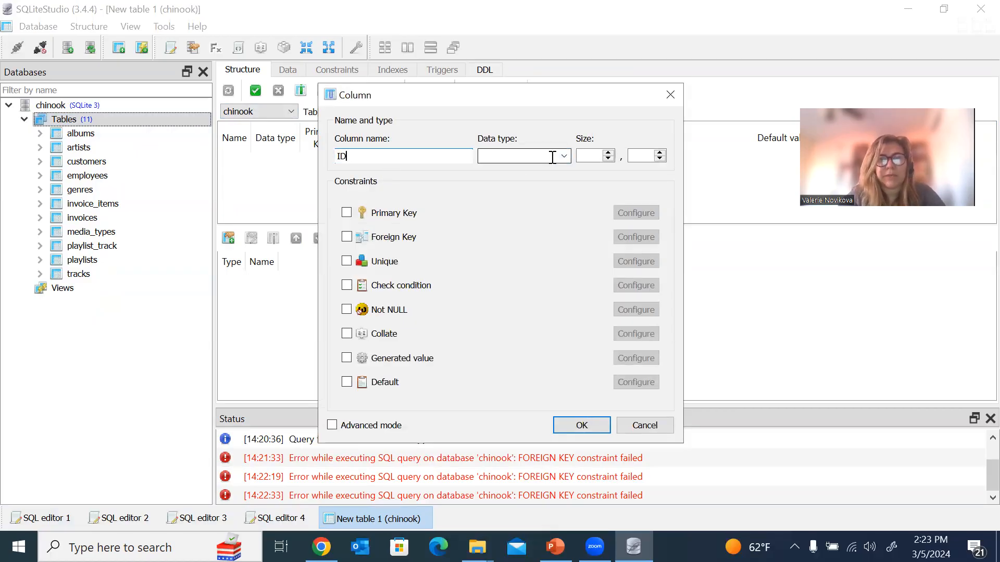
pyautogui.click(561, 157)
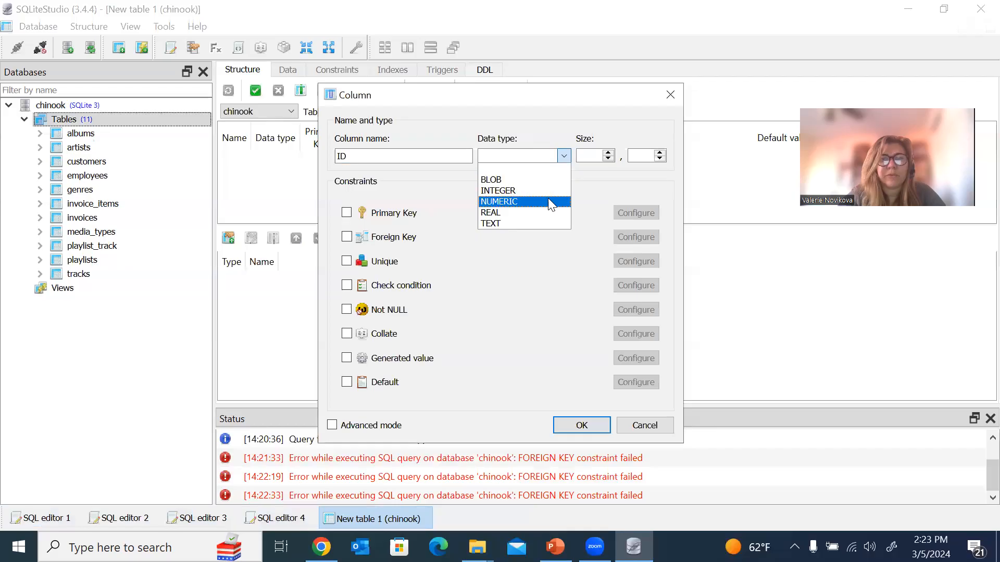
pyautogui.click(543, 190)
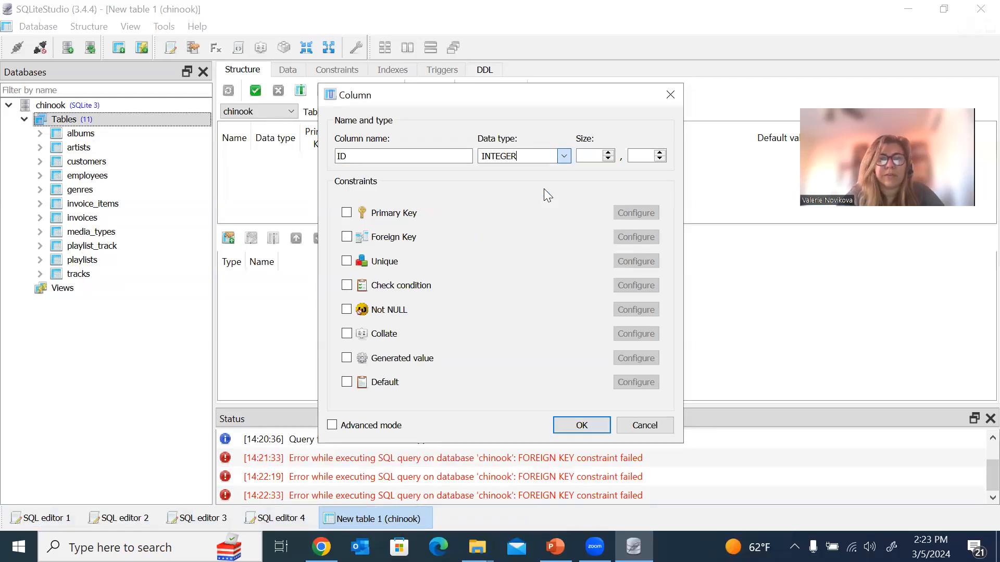
pyautogui.click(347, 214)
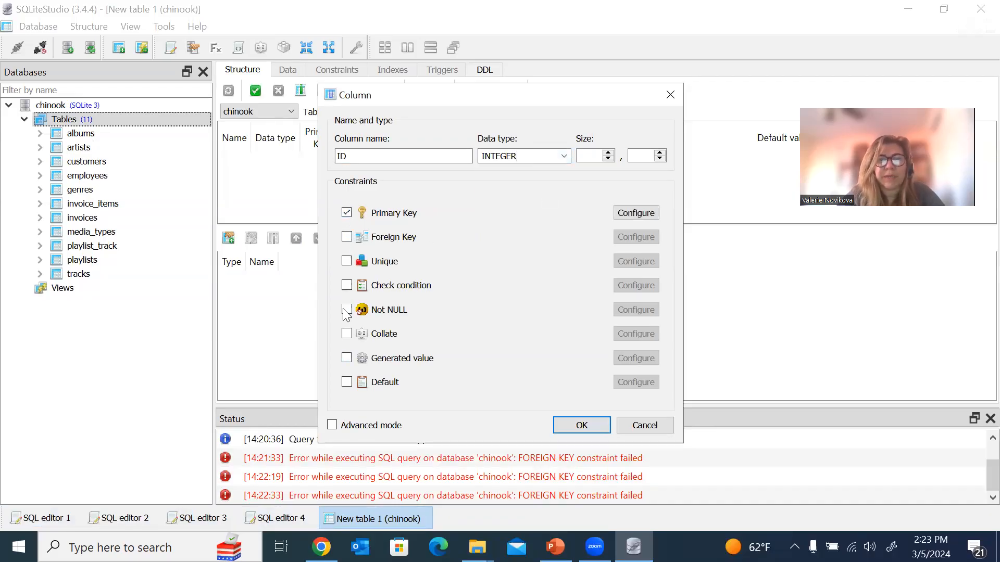
pyautogui.click(346, 310)
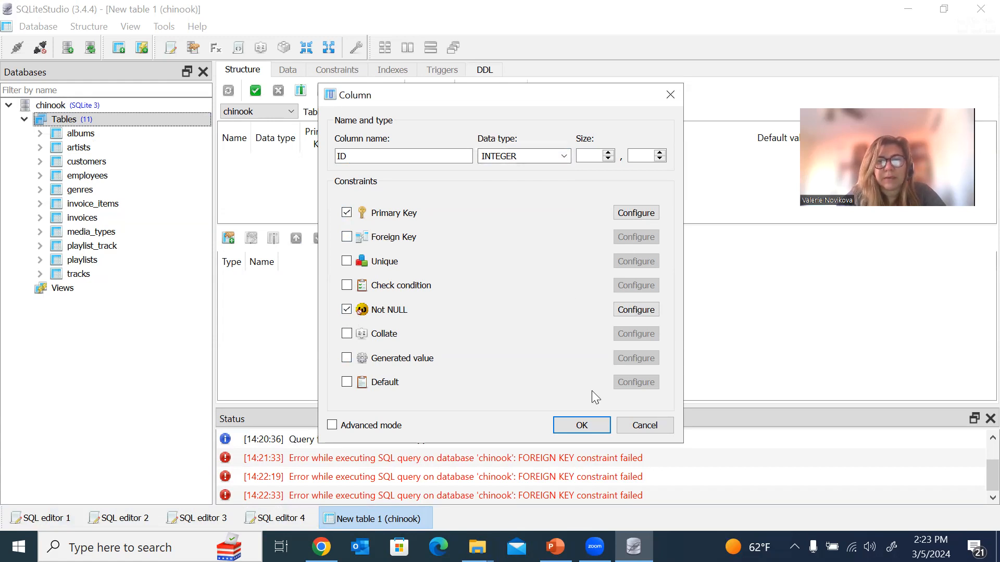
pyautogui.click(582, 427)
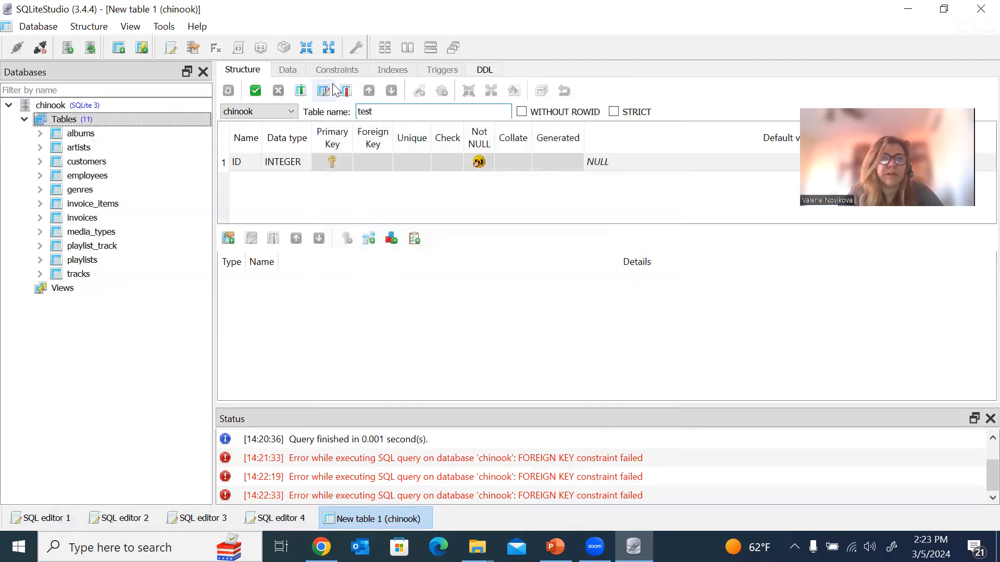
# Add a second column, Name, of type TEXT with size 50.
pyautogui.click(301, 92)
pyautogui.write('Name')
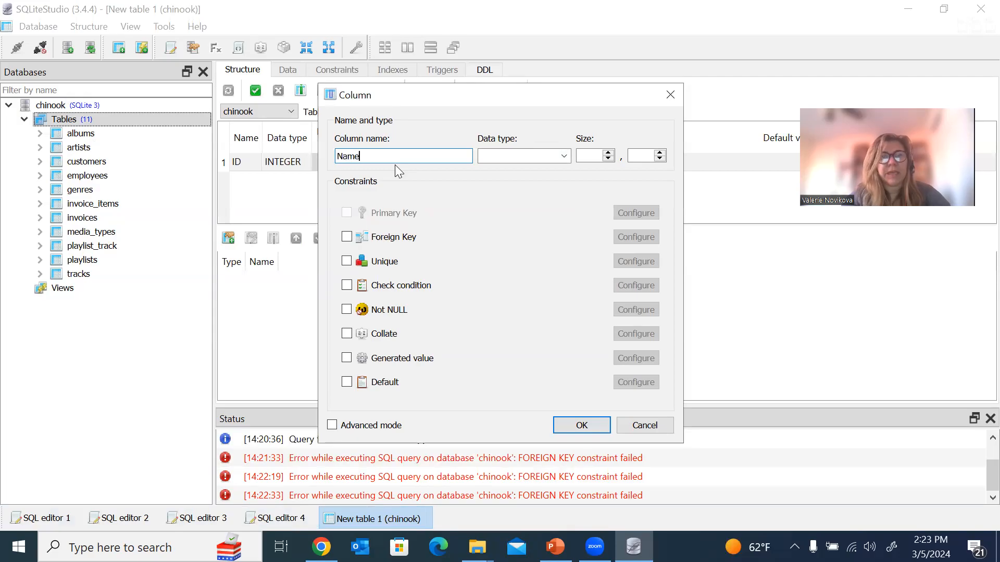
pyautogui.click(563, 157)
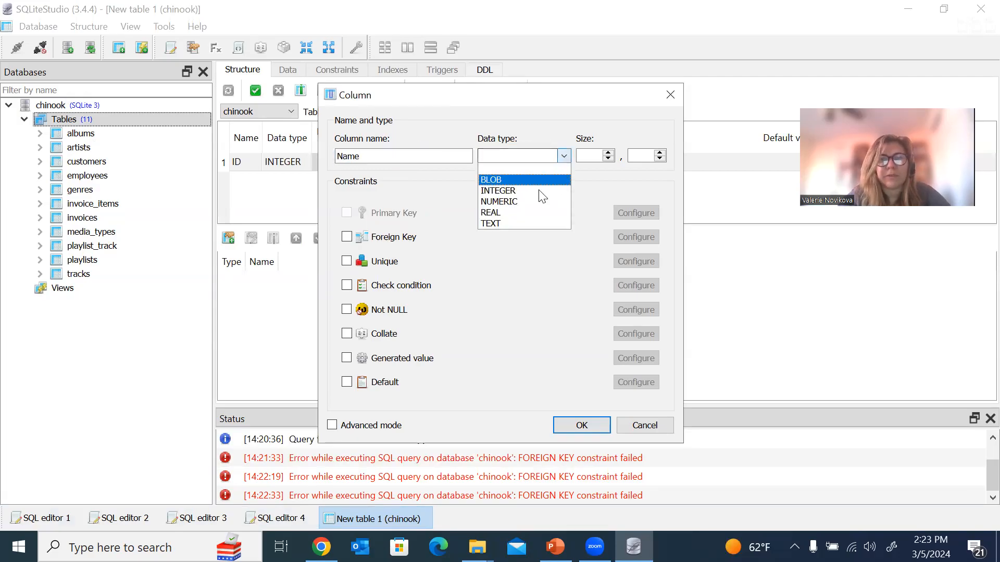
pyautogui.click(533, 223)
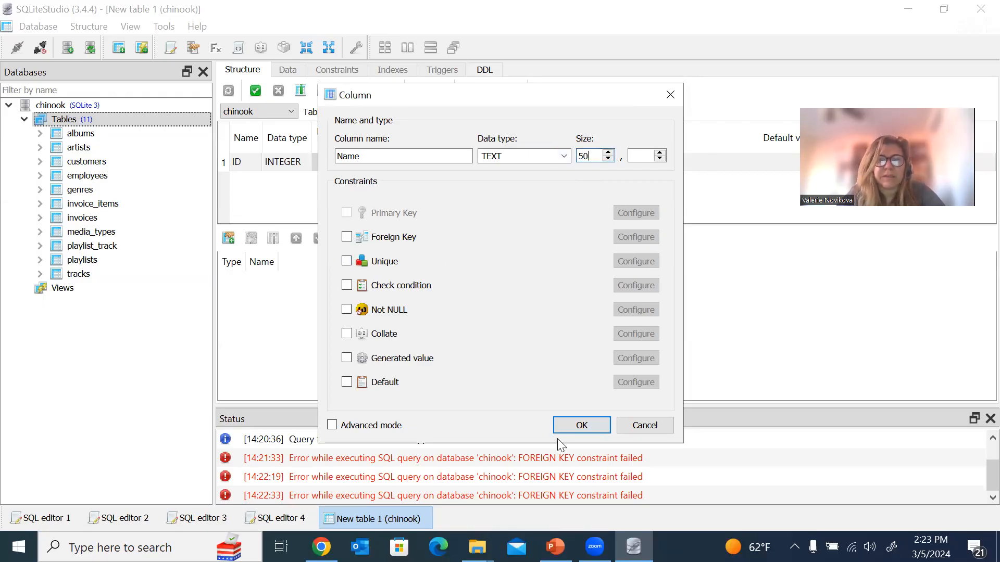
pyautogui.click(578, 423)
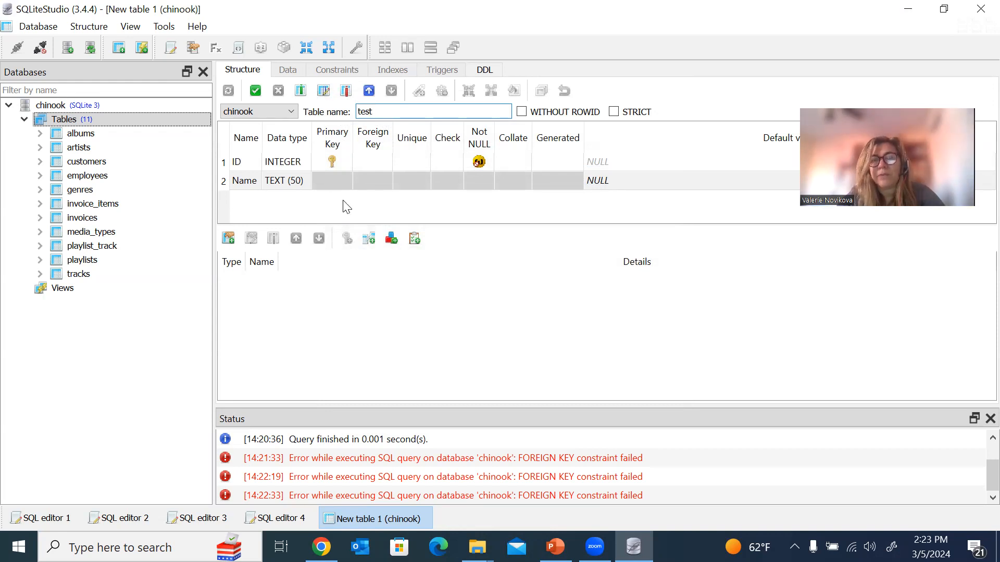
# Commit the CREATE TABLE test statement so test appears as chinook's 12th table.
pyautogui.click(255, 90)
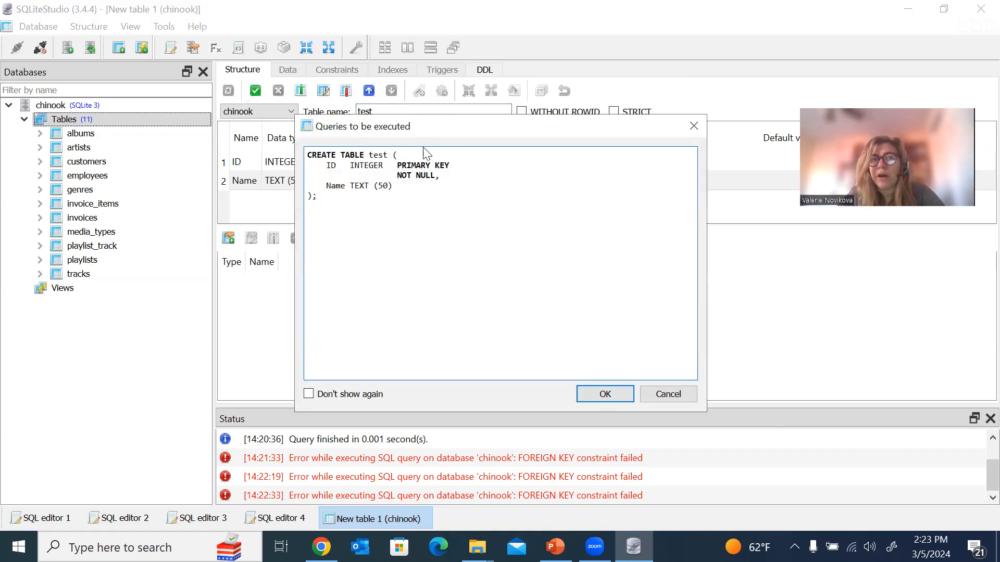
pyautogui.click(610, 392)
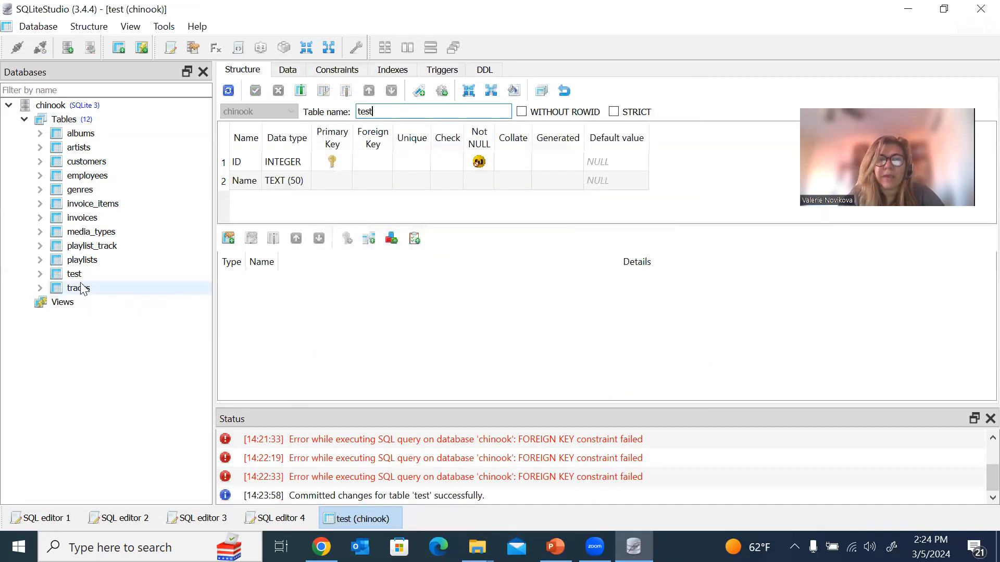
pyautogui.click(64, 277)
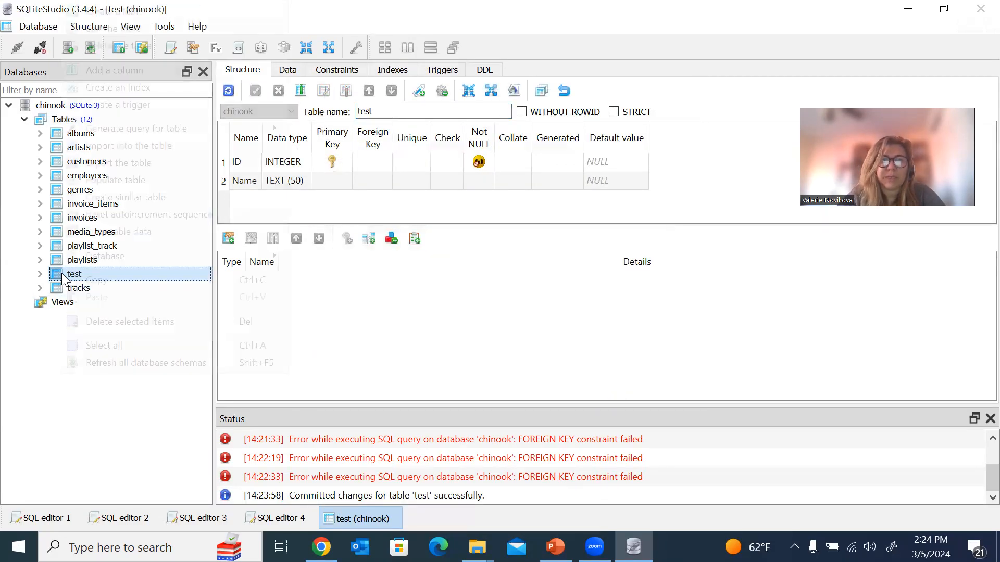
# Expand the test table to view its ID and Name columns.
pyautogui.rightClick(63, 277)
pyautogui.click(42, 275)
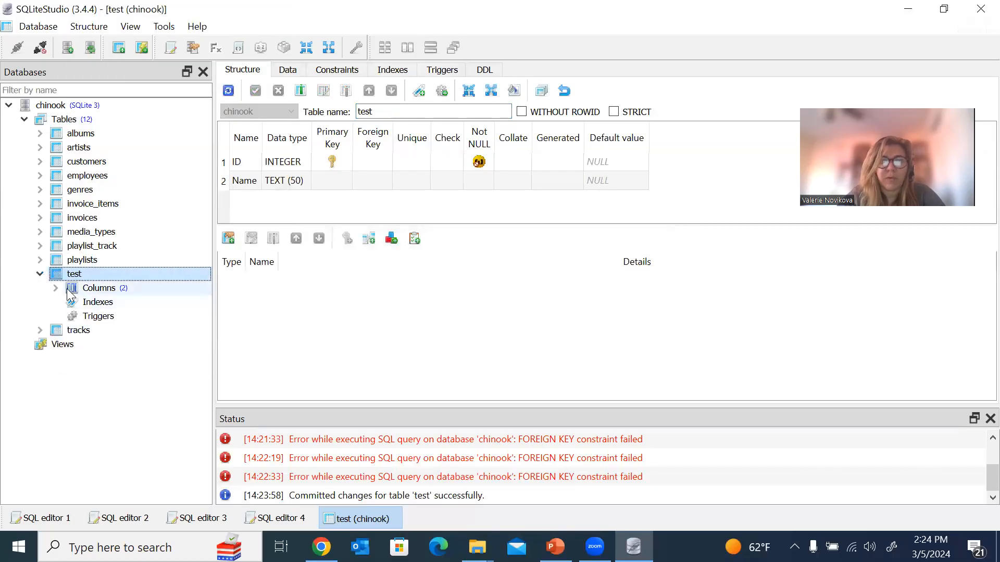
pyautogui.click(56, 288)
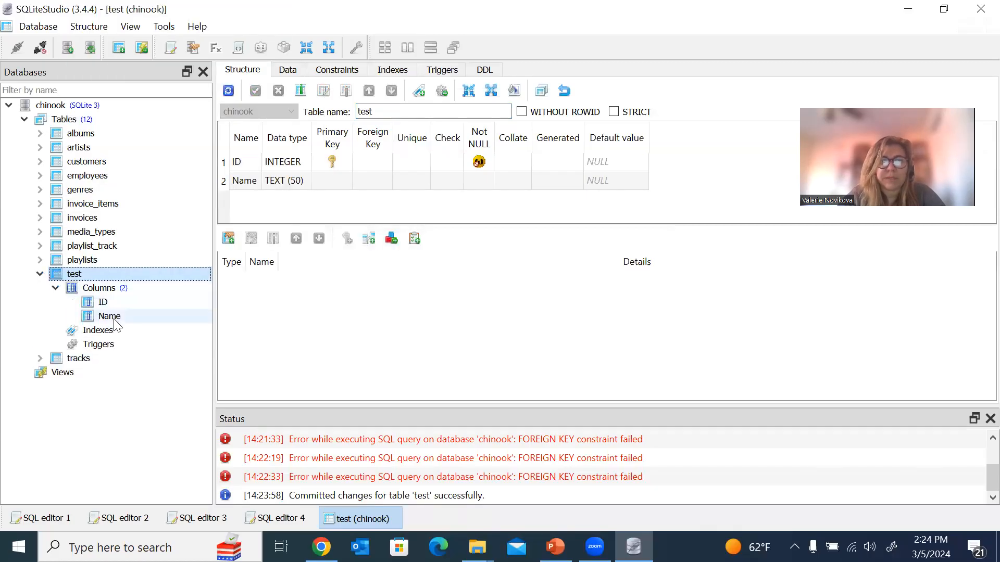
# Generate and run INSERT INTO test (ID, Name) VALUES (1, 'Test'), affecting 1 row.
pyautogui.rightClick(92, 279)
pyautogui.moveTo(212, 134)
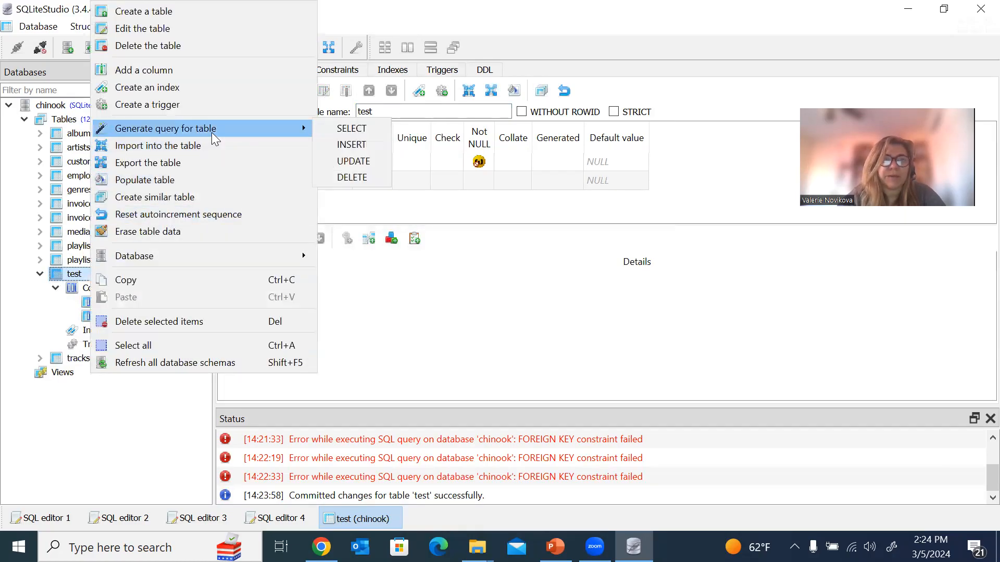
pyautogui.click(352, 150)
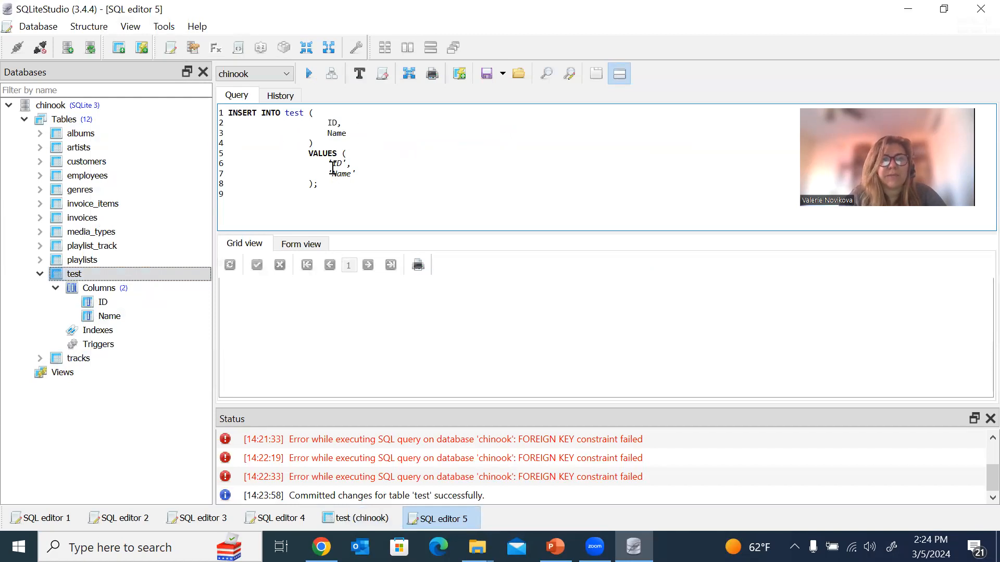
pyautogui.moveTo(342, 163); pyautogui.dragTo(333, 164)
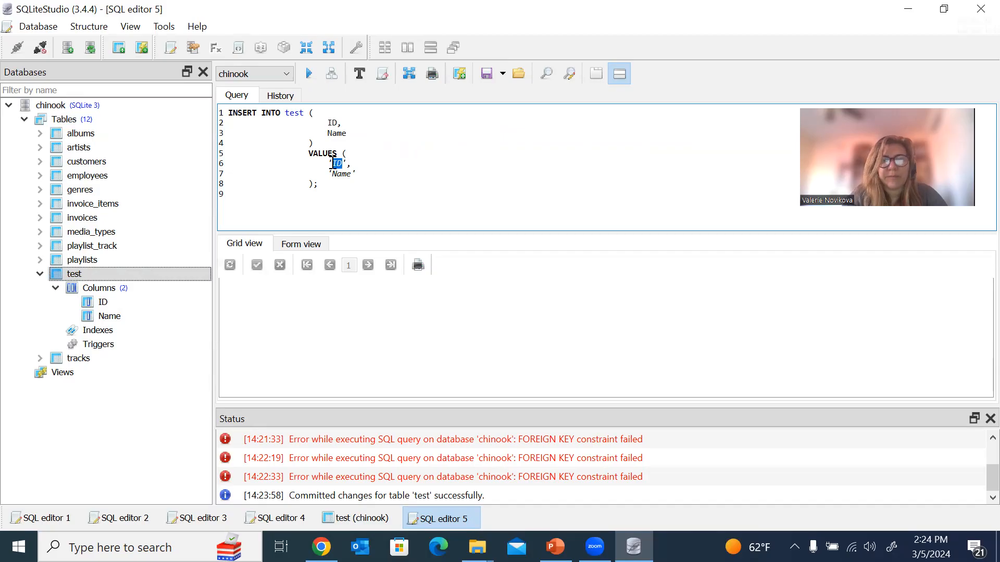
pyautogui.press('BackSpace')
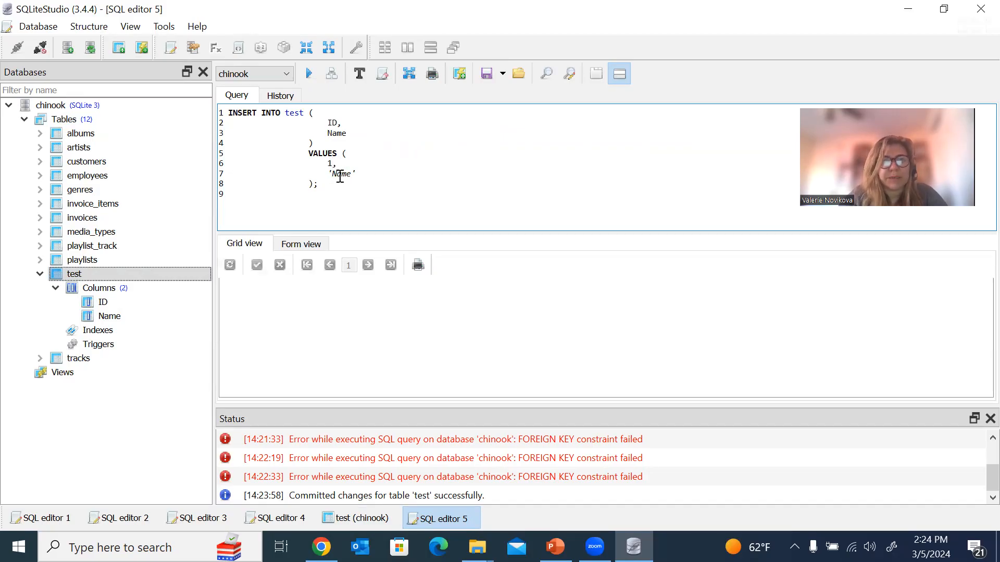
pyautogui.doubleClick(336, 175)
pyautogui.press('BackSpace')
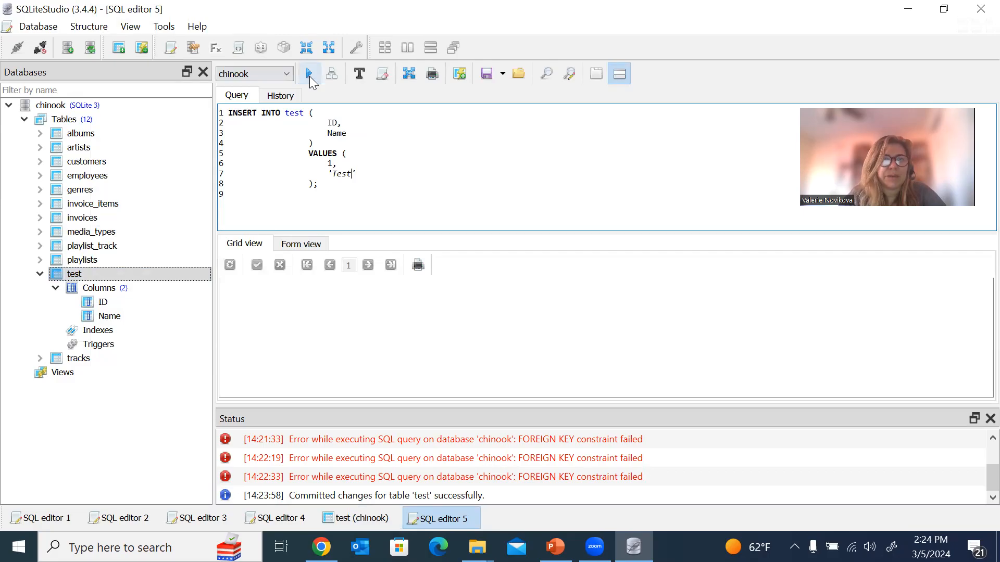
pyautogui.click(309, 76)
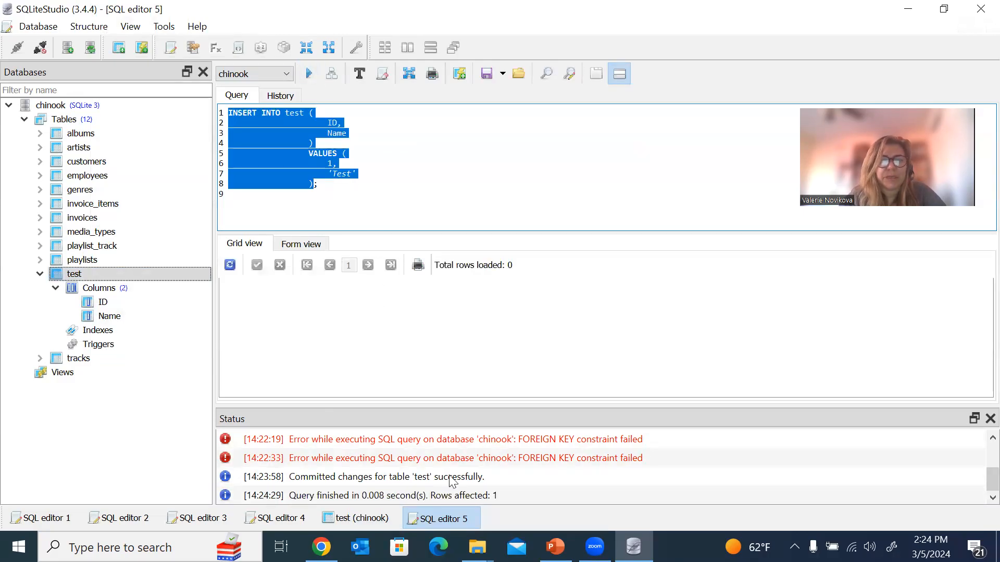
pyautogui.click(99, 275)
# Generate and run SELECT ID, Name FROM test, returning the single row 1, Test.
pyautogui.rightClick(100, 276)
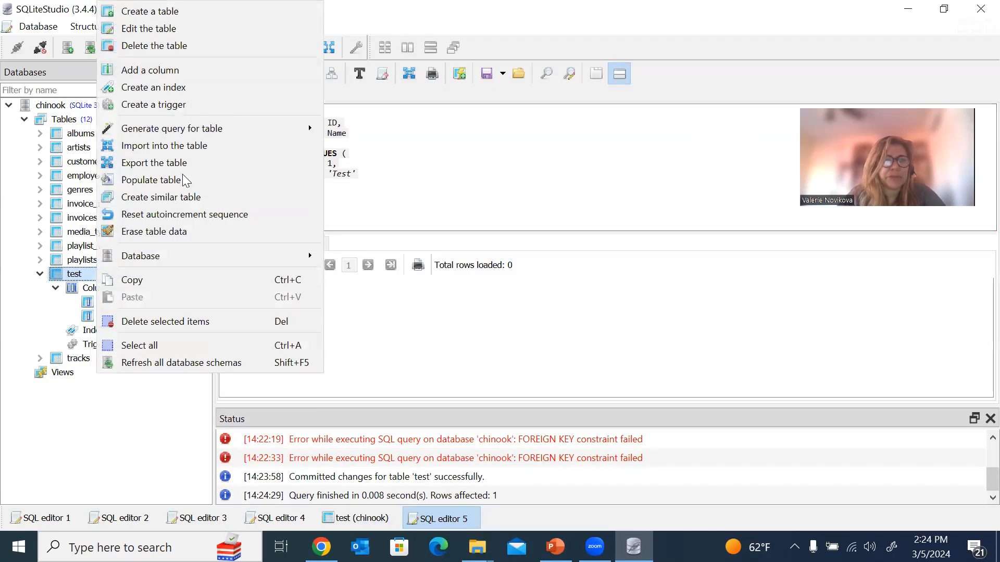
pyautogui.moveTo(322, 130)
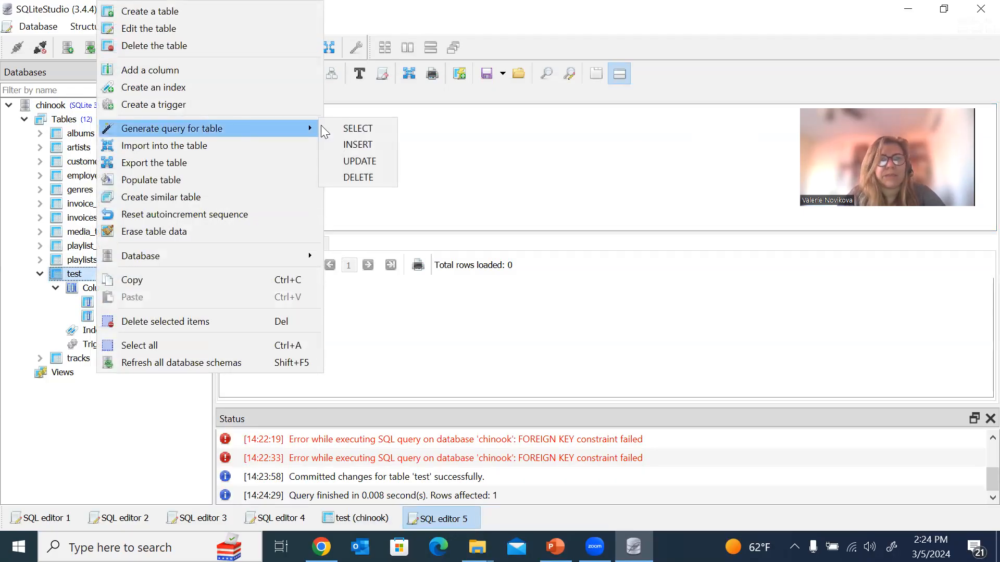
pyautogui.click(373, 129)
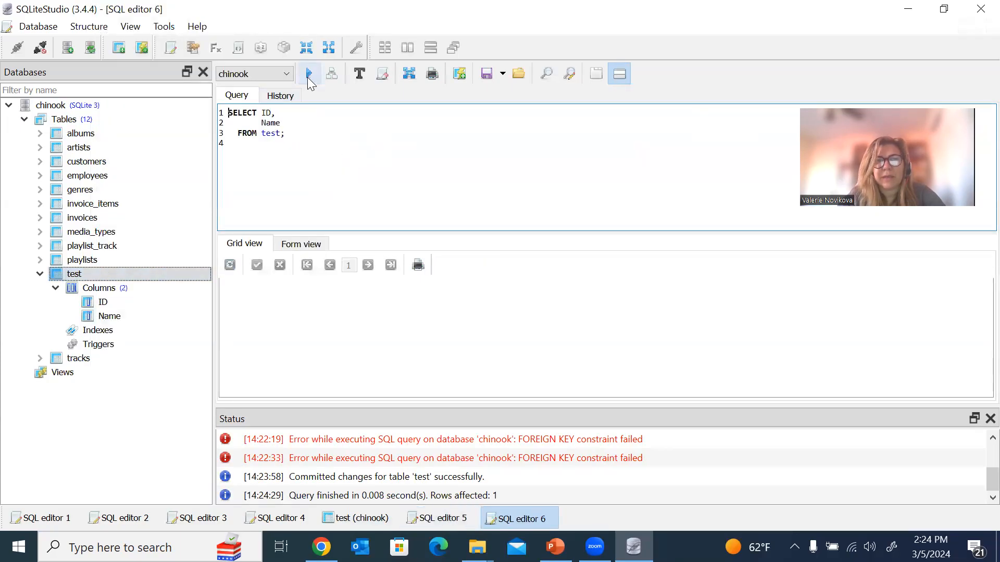
pyautogui.click(308, 79)
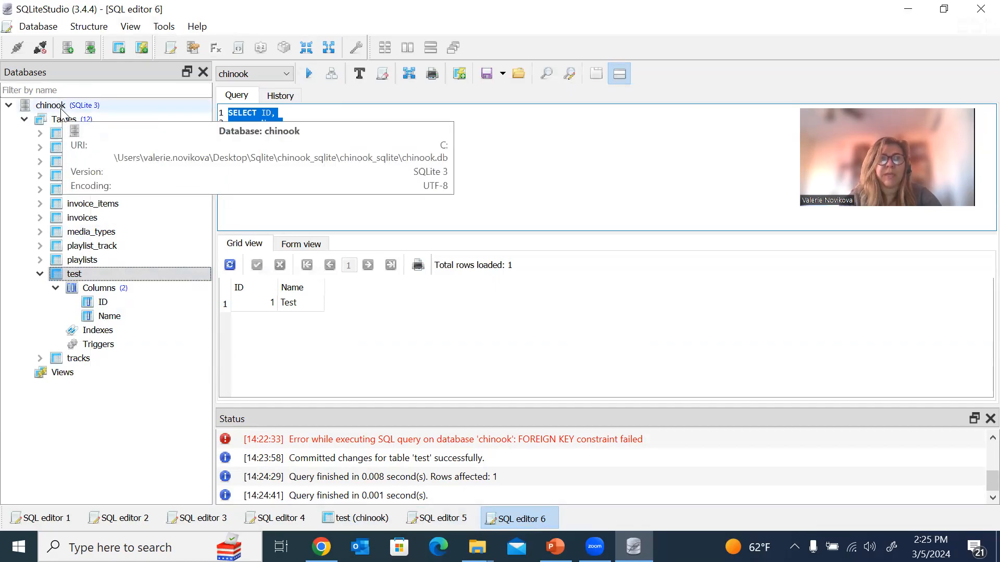
pyautogui.click(23, 119)
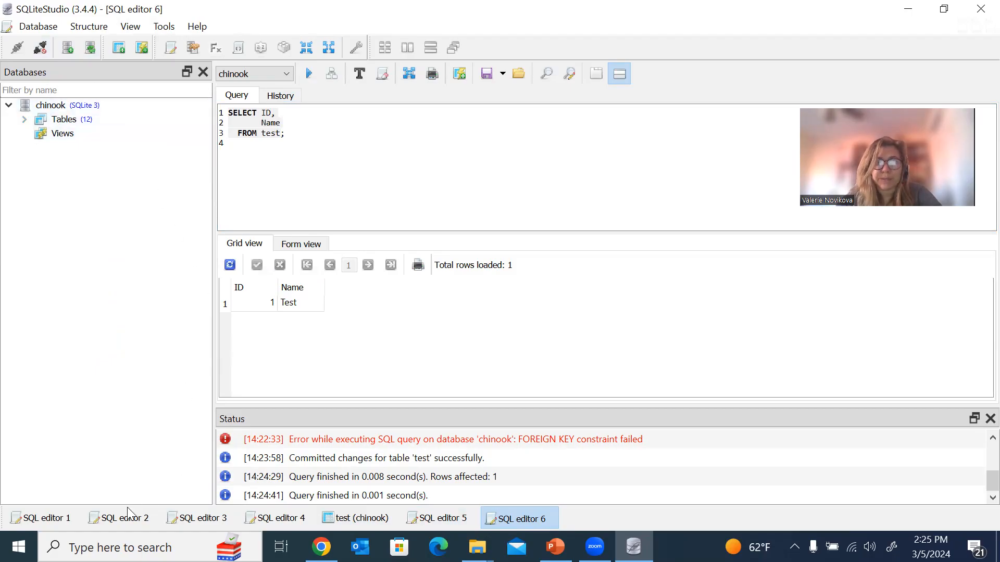
# Cycle through the open SQL editors and the test table view, ending on the albums query editor.
pyautogui.click(44, 520)
pyautogui.click(121, 519)
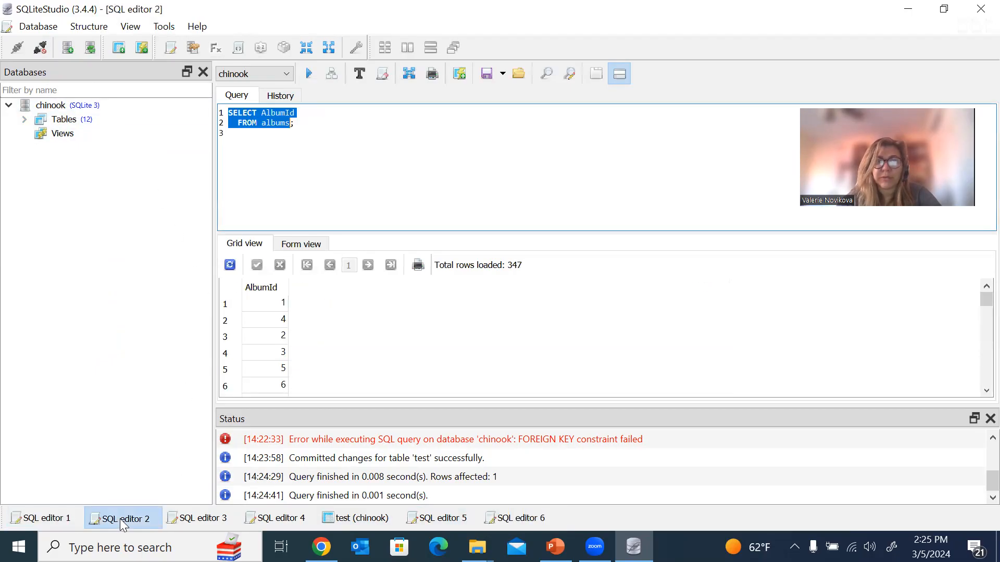
pyautogui.click(165, 521)
pyautogui.hotkey('ctrl', 'Tab')
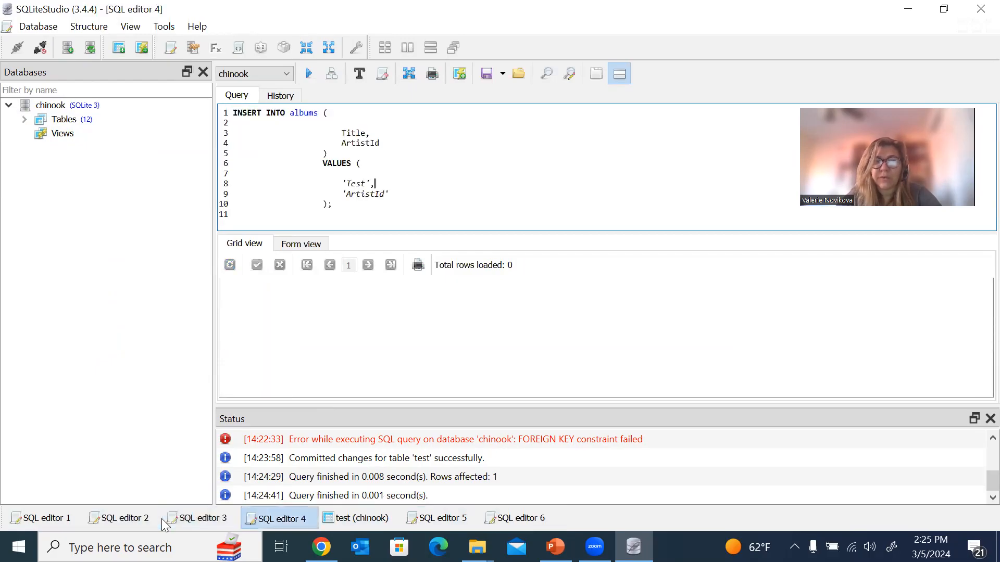
pyautogui.hotkey('ctrl', 'Tab')
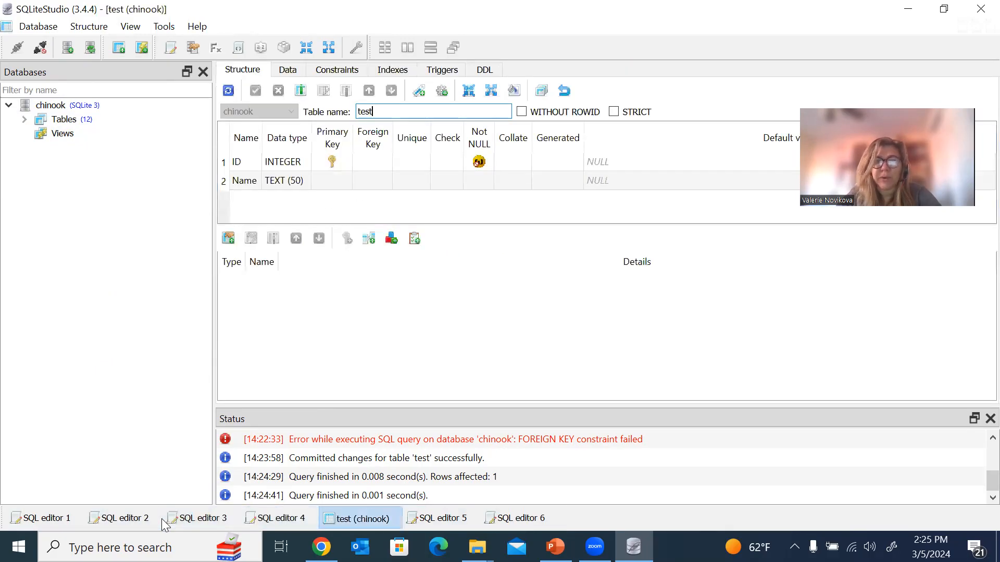
pyautogui.click(38, 518)
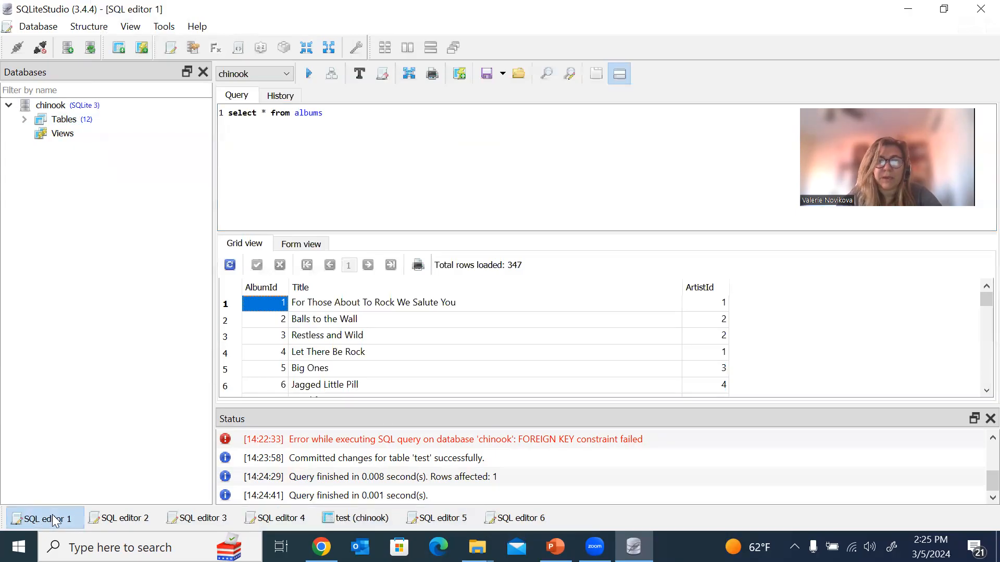
# Disconnect the chinook database, then remove it from the list and confirm with Yes.
pyautogui.click(49, 106)
pyautogui.click(42, 50)
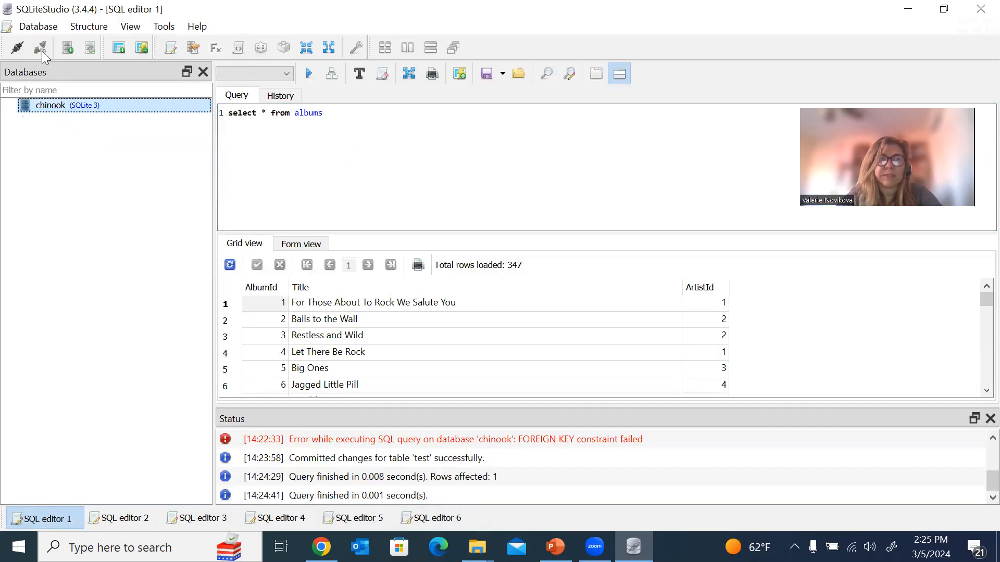
pyautogui.rightClick(80, 111)
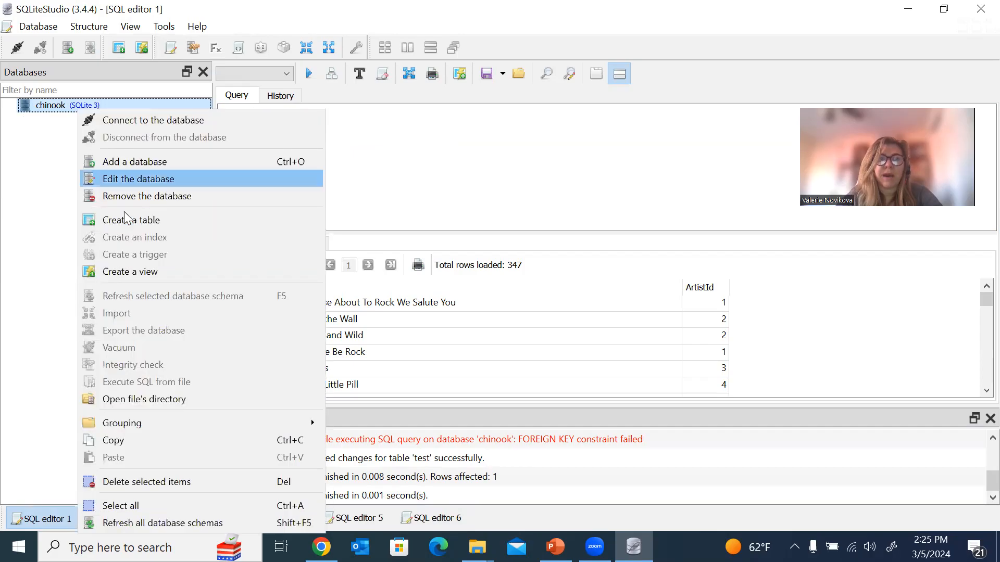
pyautogui.click(155, 196)
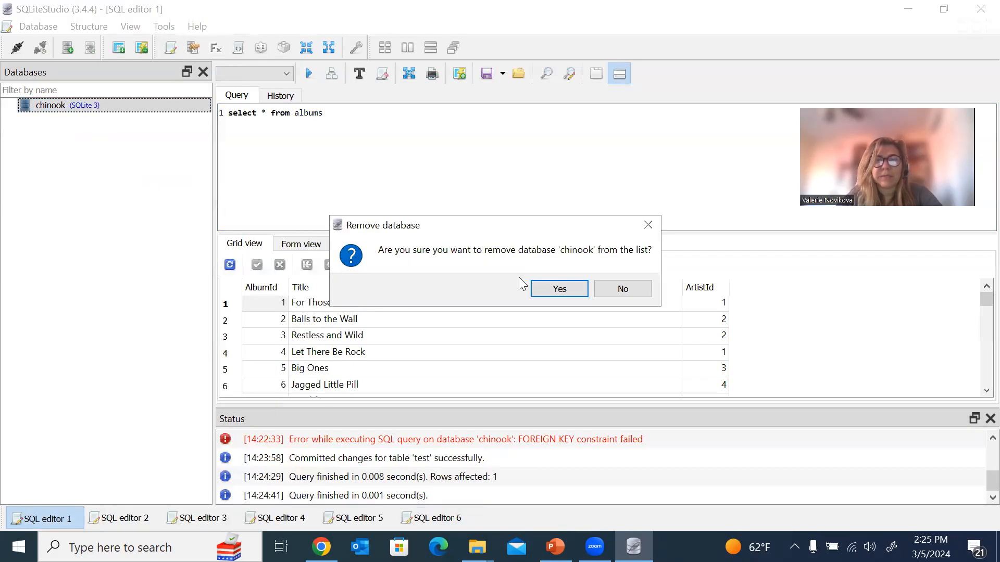
pyautogui.click(563, 293)
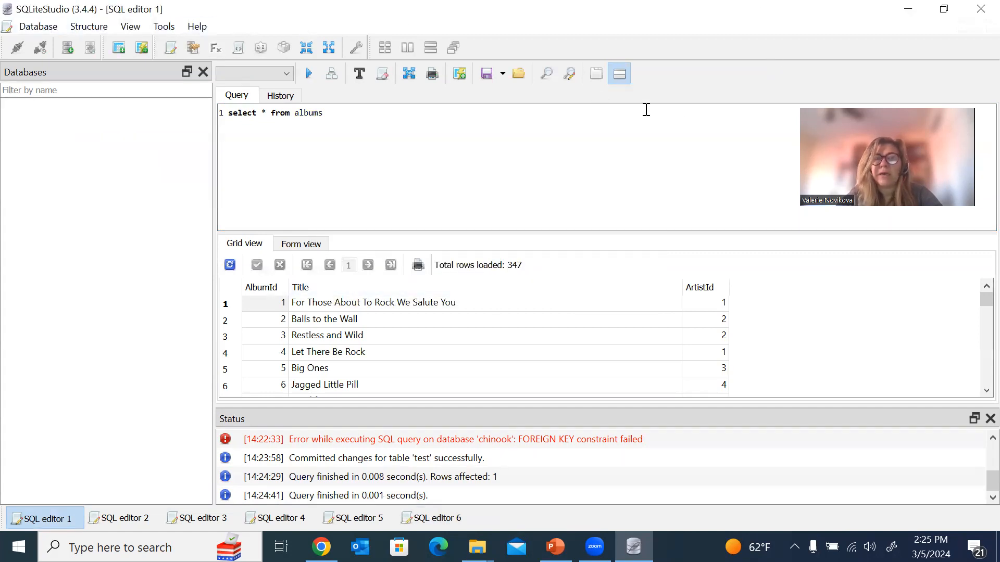
# Close SQLiteStudio and relaunch it from the Recent list in Windows search.
pyautogui.click(979, 16)
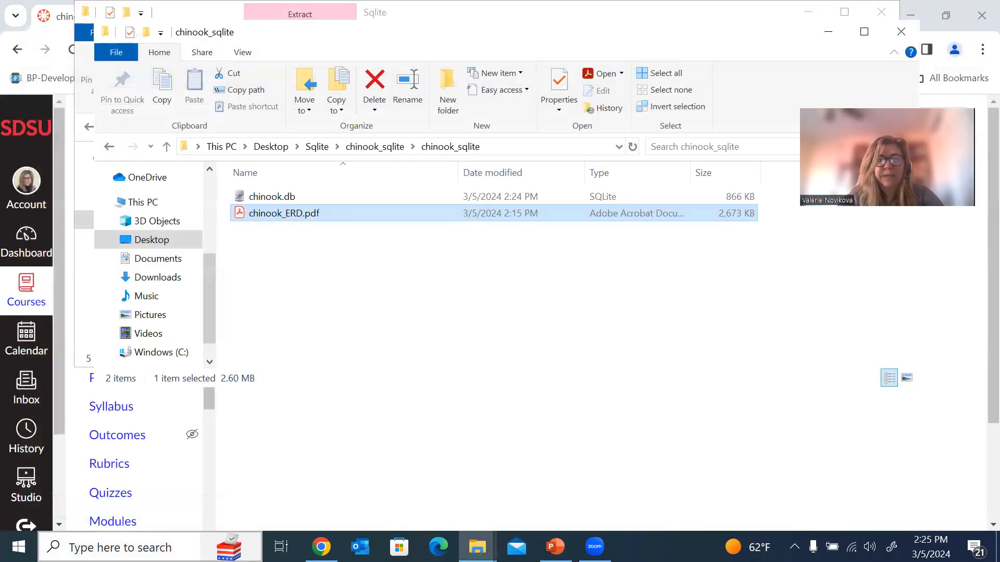
pyautogui.click(112, 547)
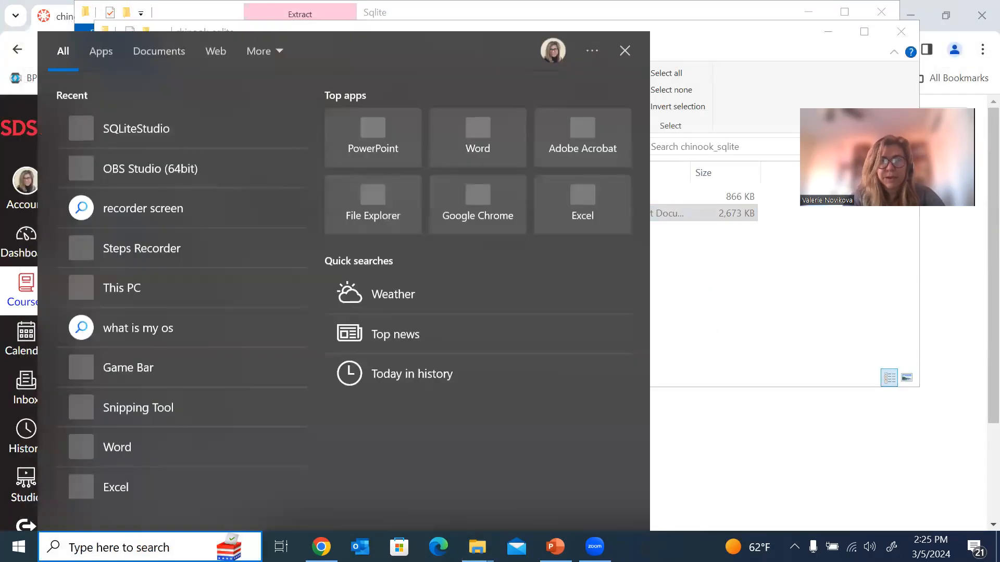
pyautogui.click(127, 137)
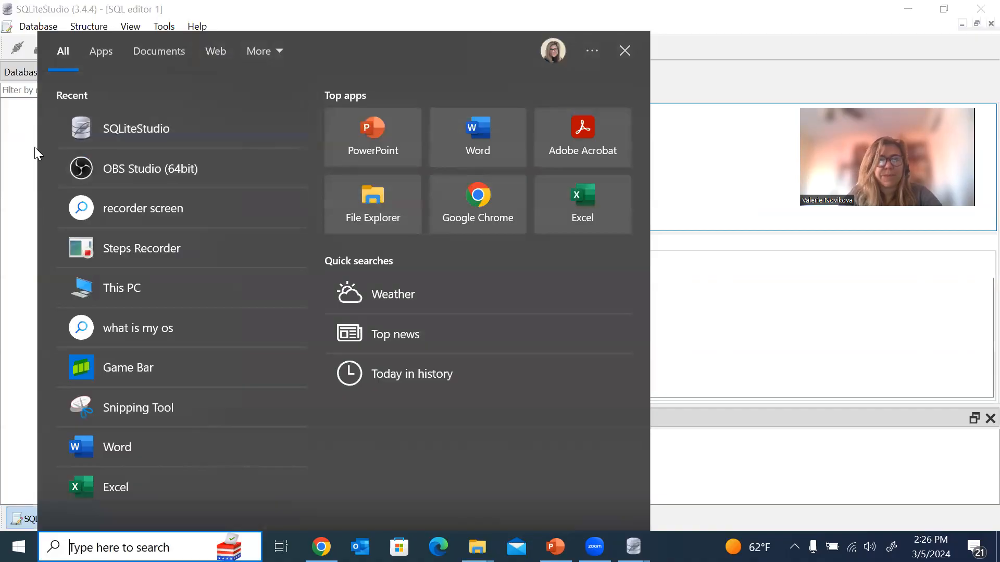
pyautogui.click(36, 148)
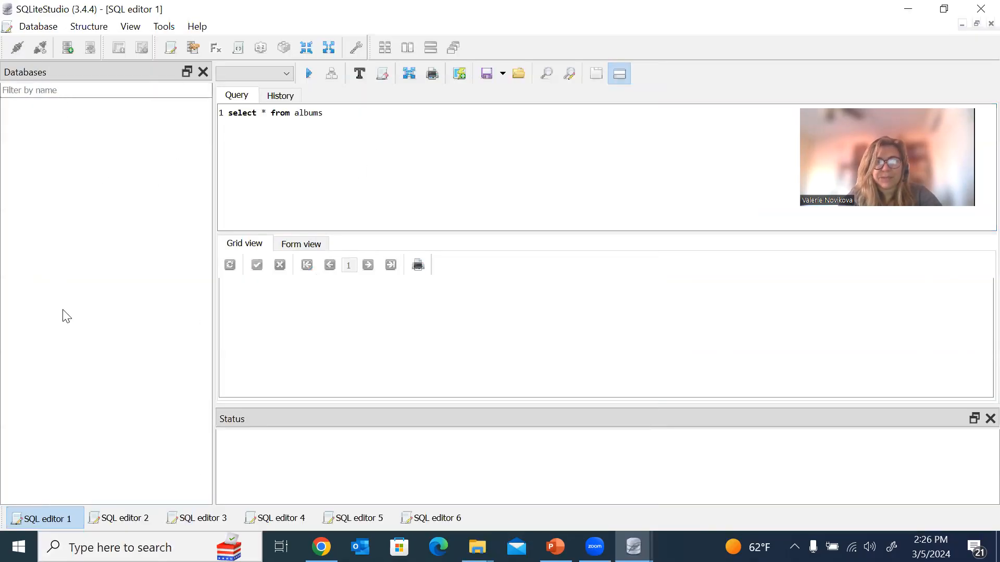
# Switch between the albums and AlbumId query editors, ending on the AlbumId editor.
pyautogui.click(125, 519)
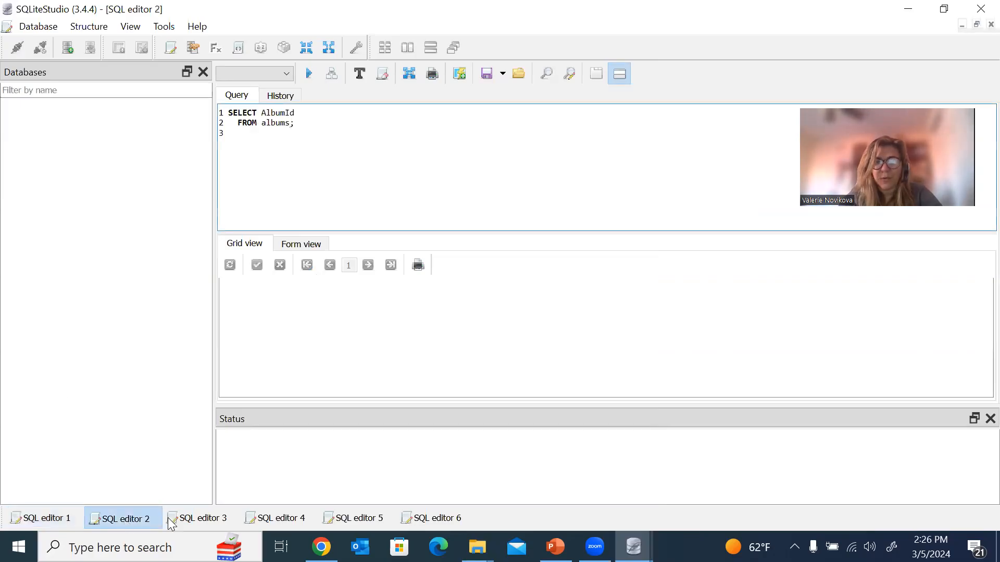
pyautogui.click(48, 519)
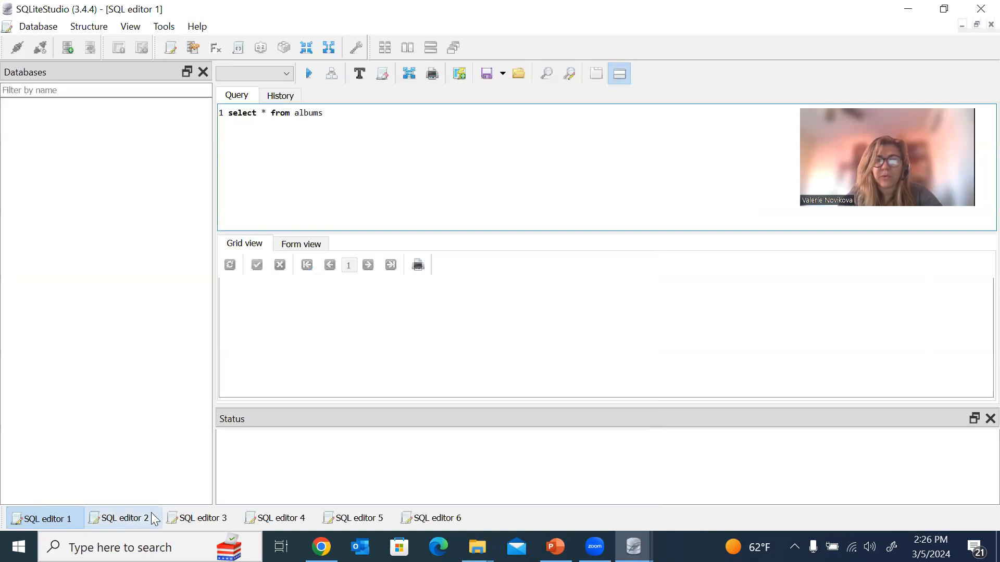
pyautogui.click(123, 523)
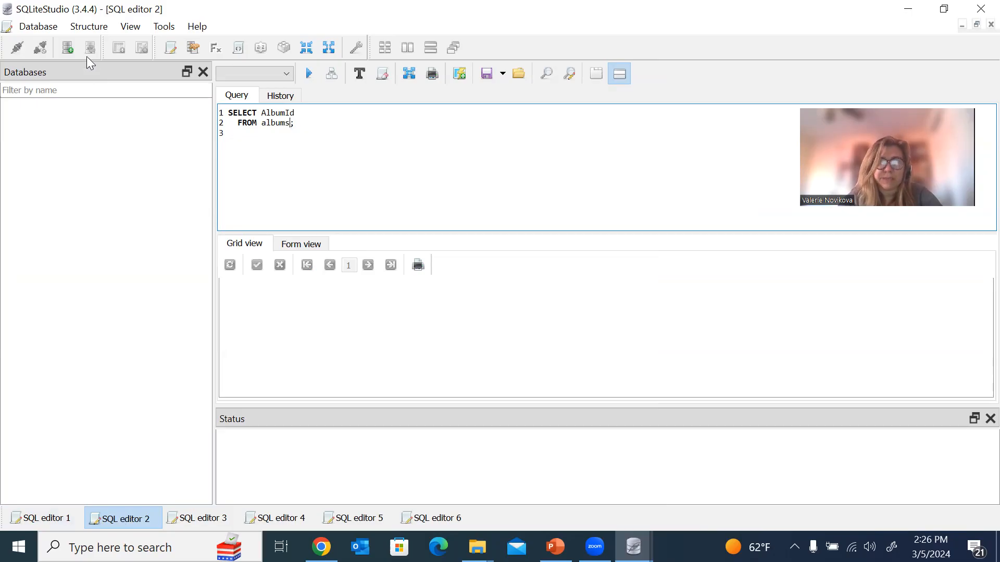
# Re-add chinook.db as a database, then connect to chinook to list its 12 tables, including test.
pyautogui.click(28, 32)
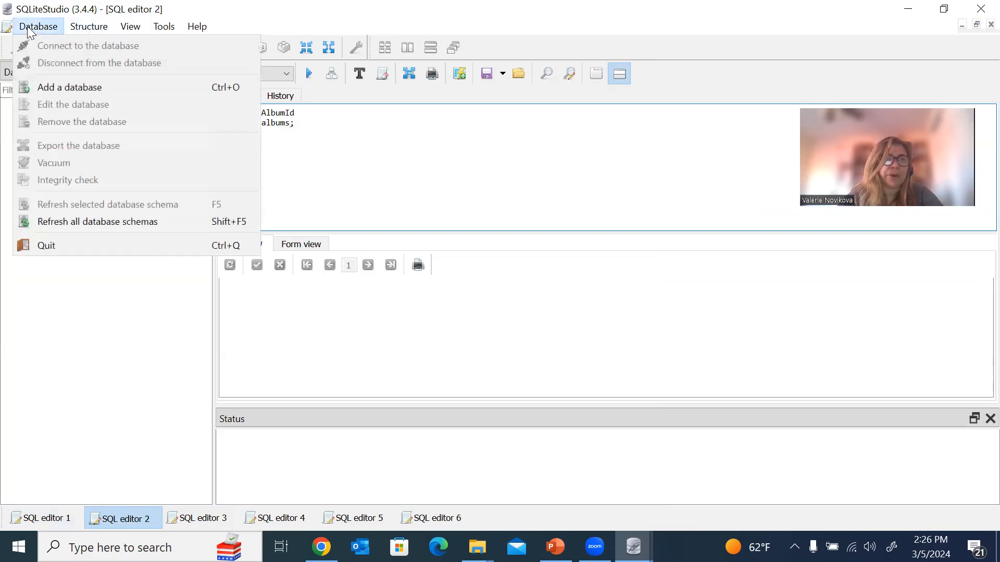
pyautogui.click(60, 86)
pyautogui.click(621, 246)
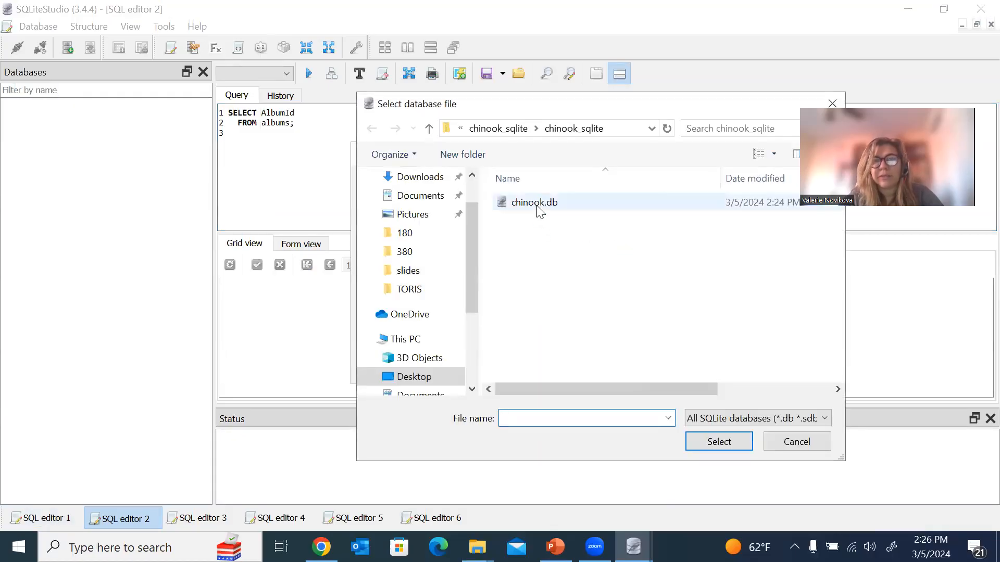
pyautogui.click(535, 203)
pyautogui.click(535, 200)
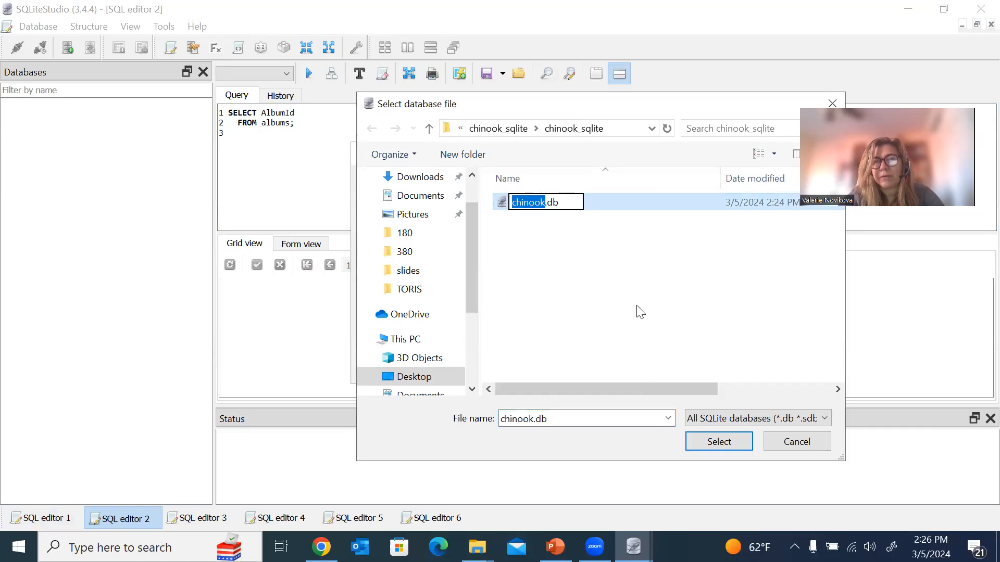
pyautogui.click(548, 208)
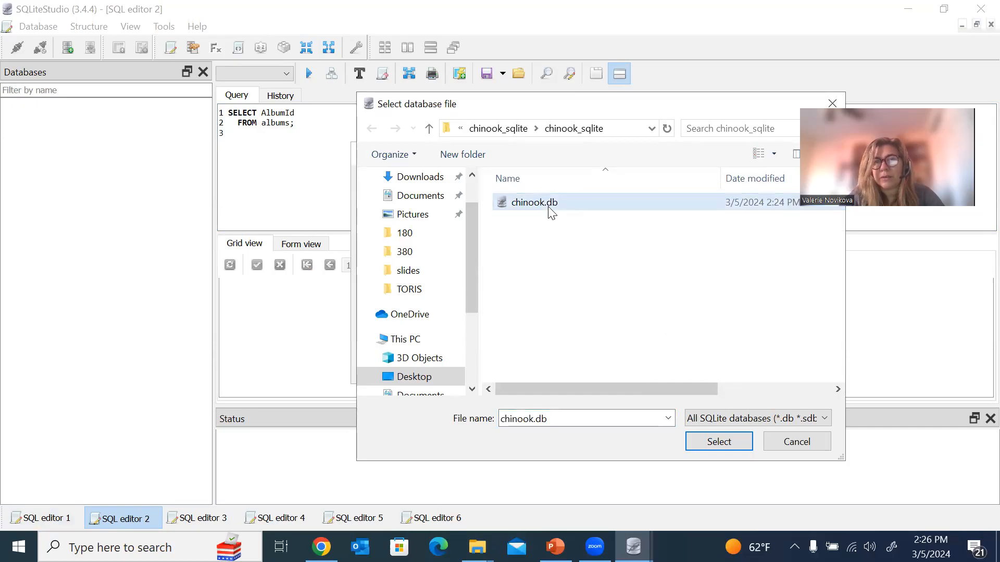
pyautogui.click(710, 443)
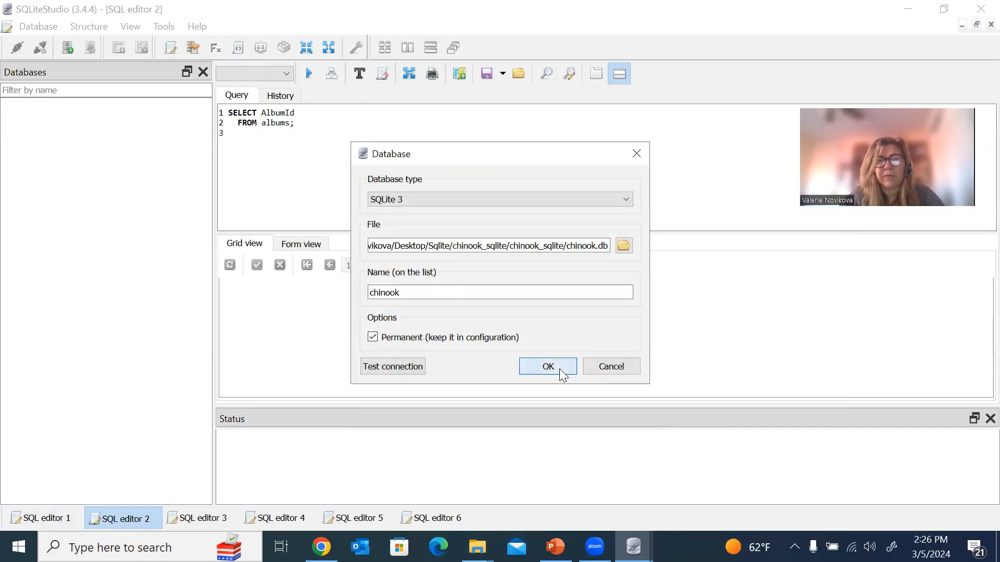
pyautogui.click(548, 367)
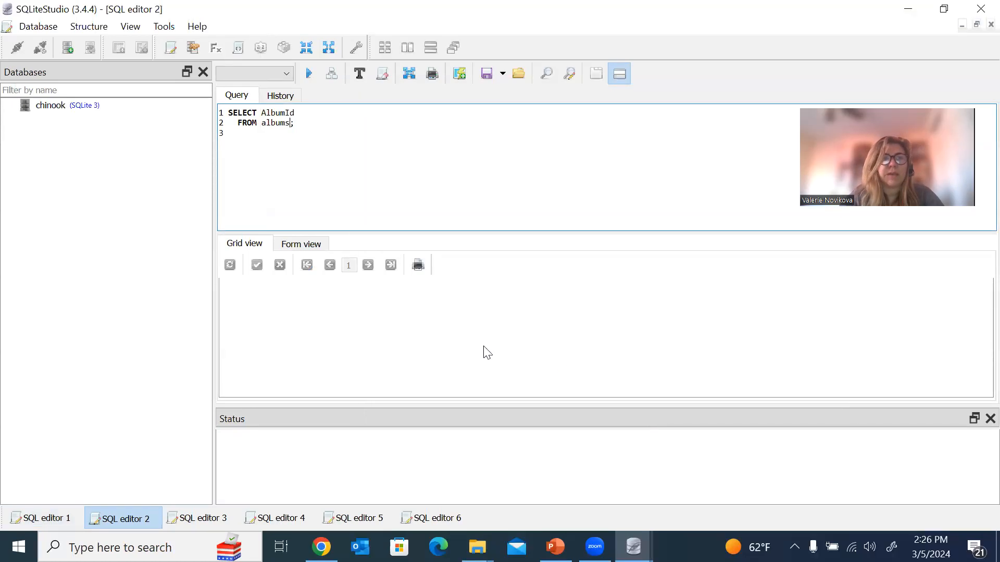
pyautogui.click(47, 110)
pyautogui.doubleClick(48, 106)
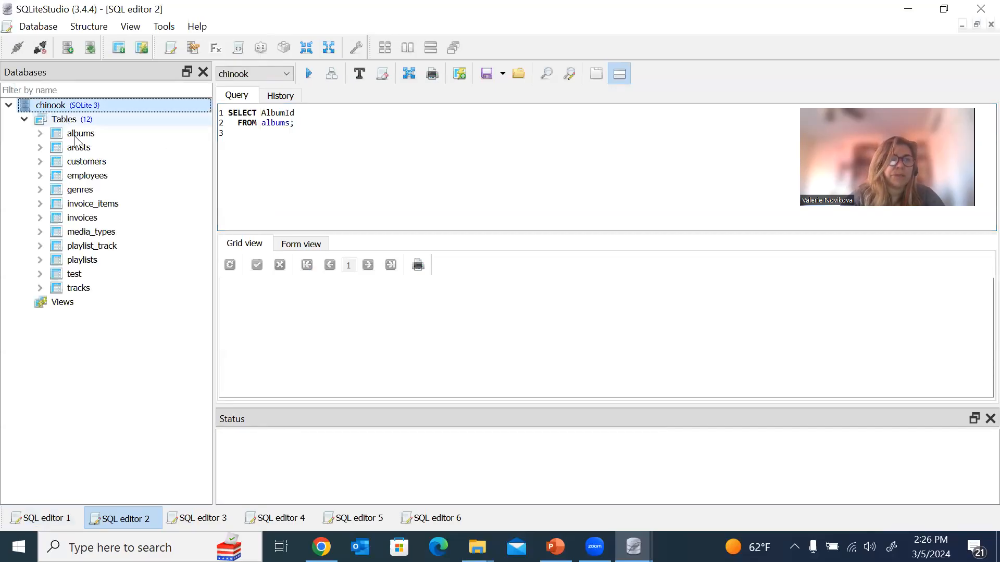